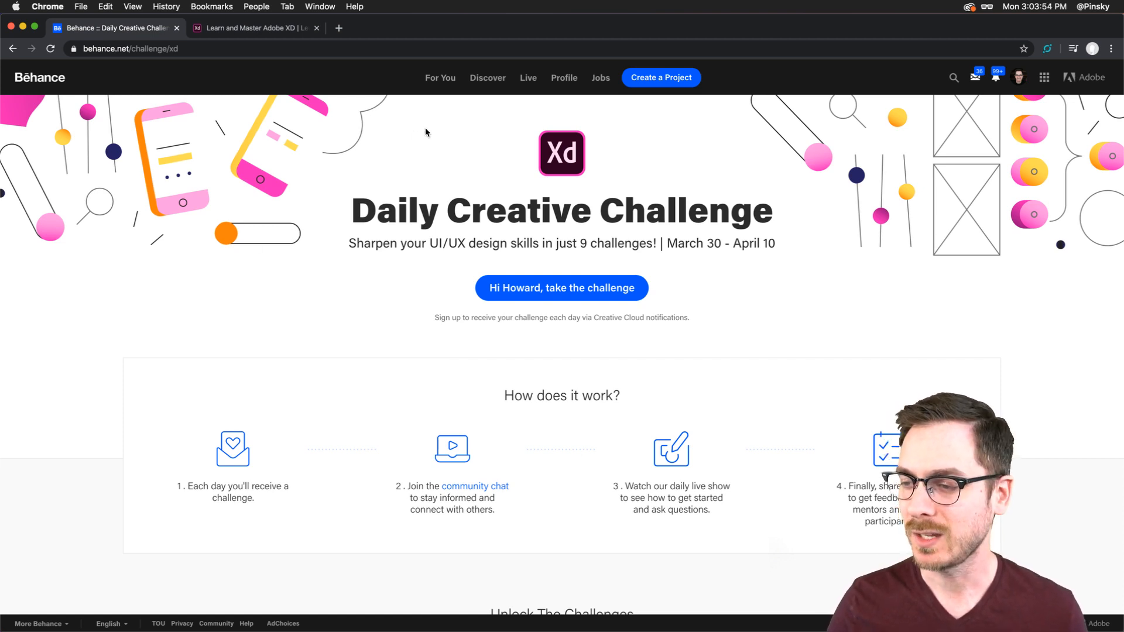
left_click(0, 252)
left_click(343, 193)
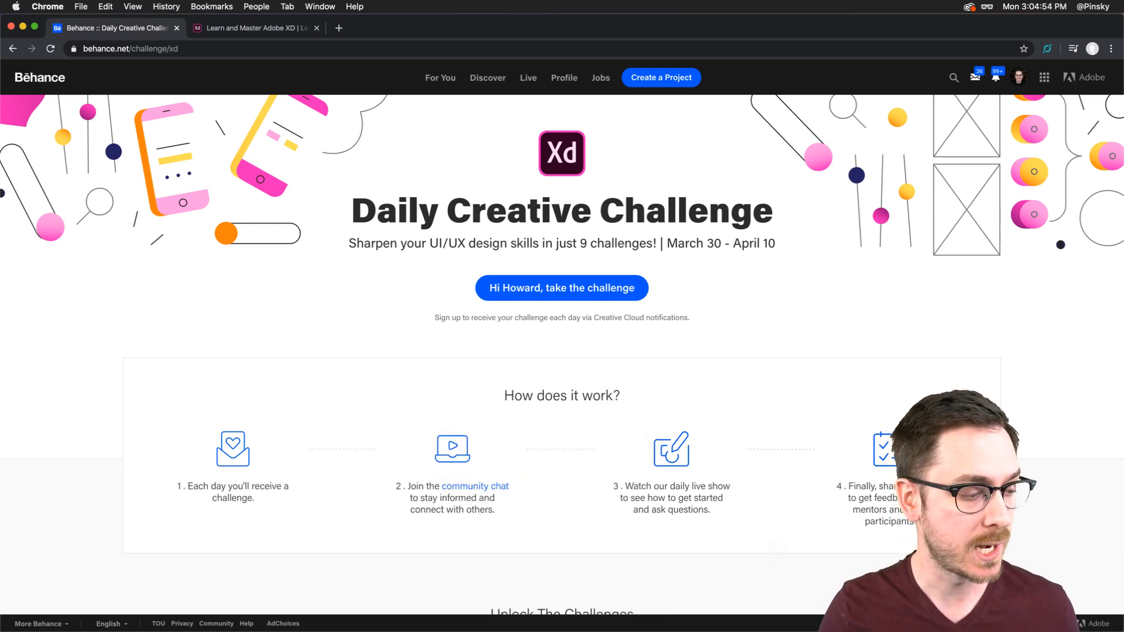
Switch to Discord and read the latest announcement in the Adobe XD server's going-live channel
key("super+Tab")
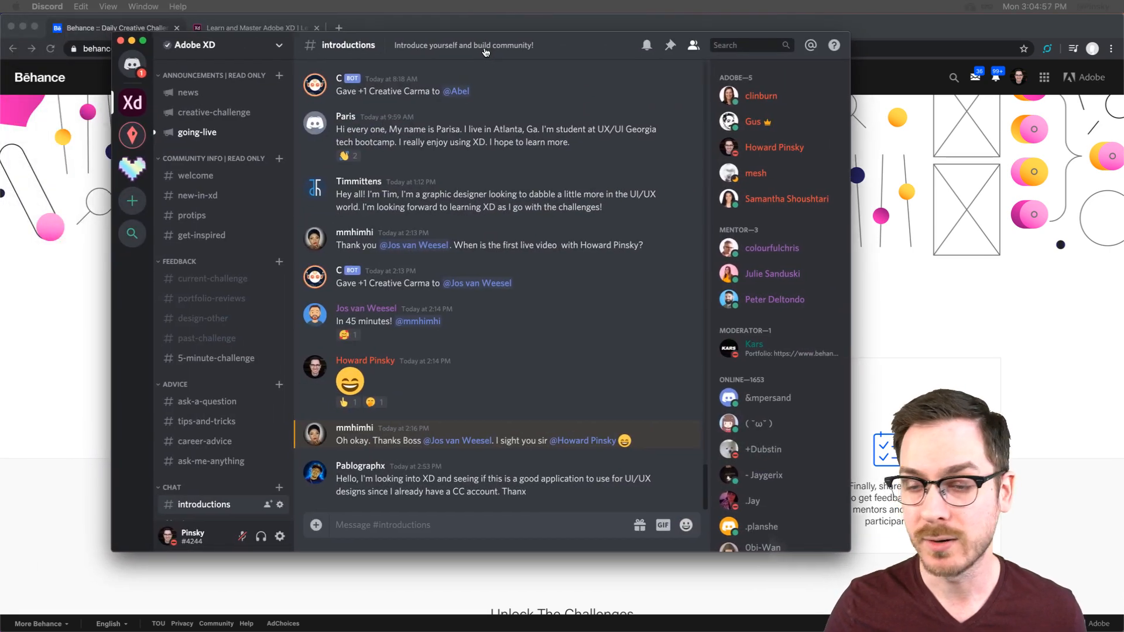
left_click_drag(485, 52, 500, 52)
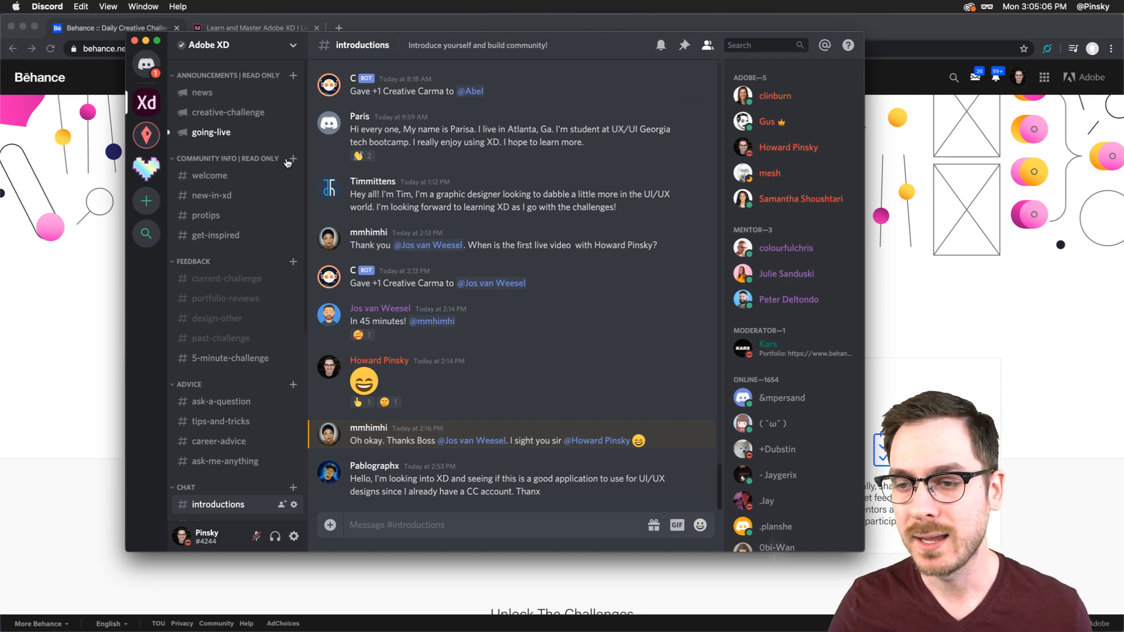
left_click(240, 135)
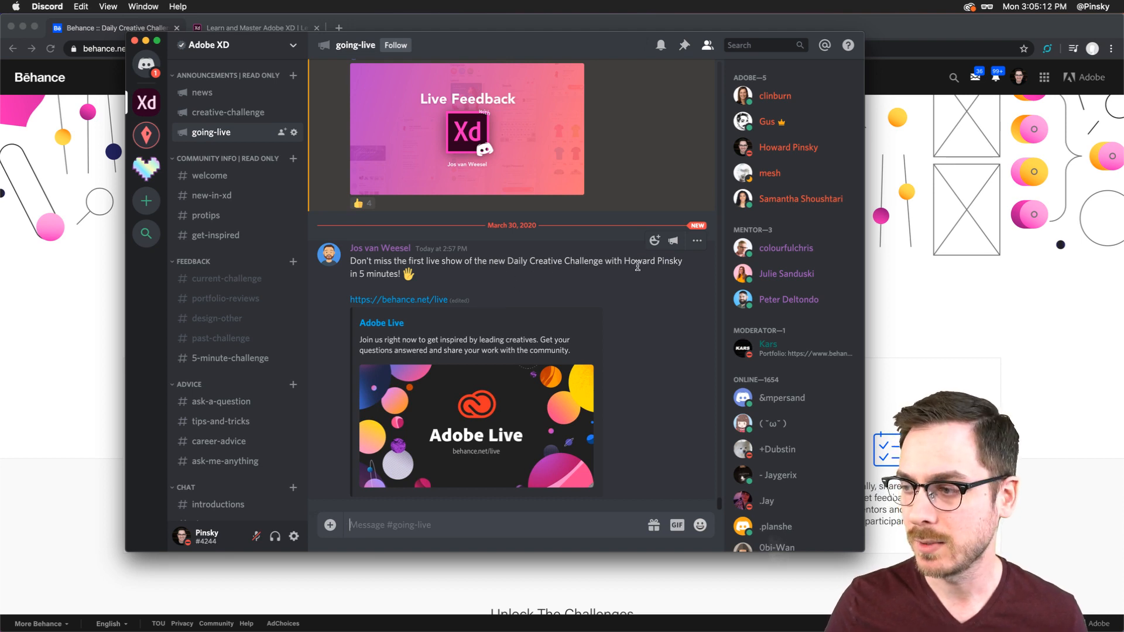
left_click_drag(636, 262, 681, 267)
left_click(666, 268)
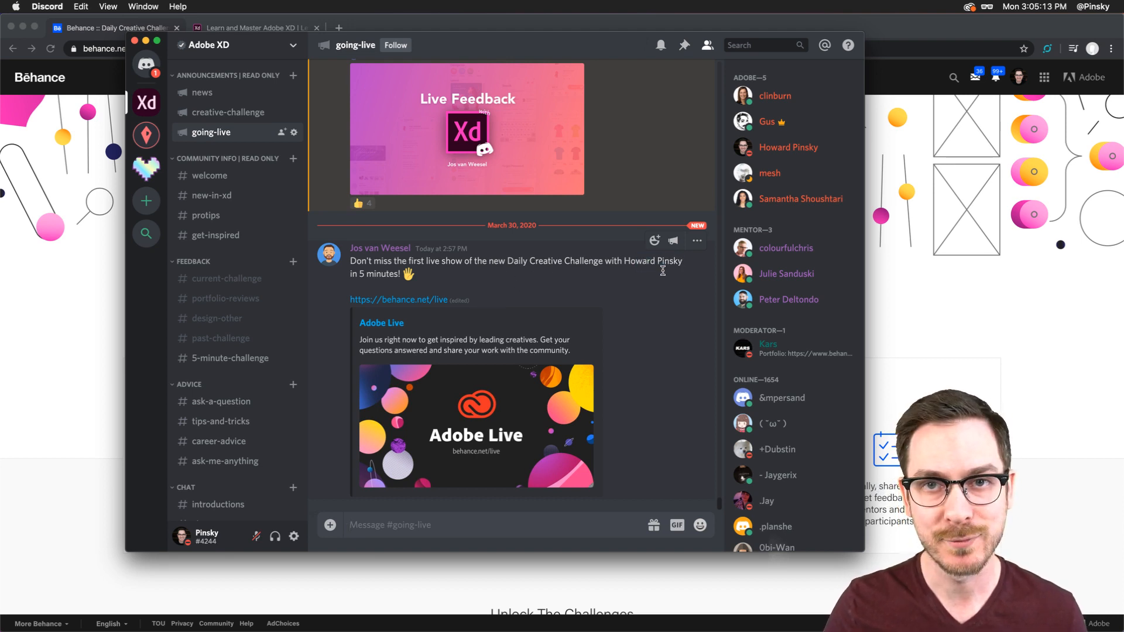
Open the creative-challenge channel and look over the server's remaining feedback, advice and chat channels
left_click(224, 116)
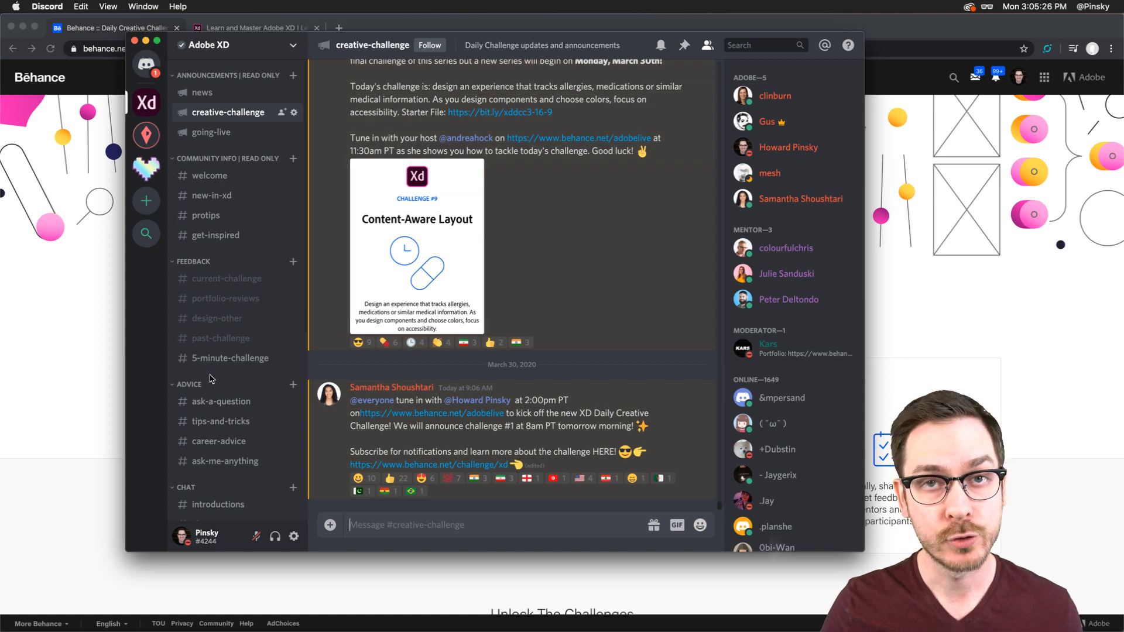
scroll(214, 380, "down", 3)
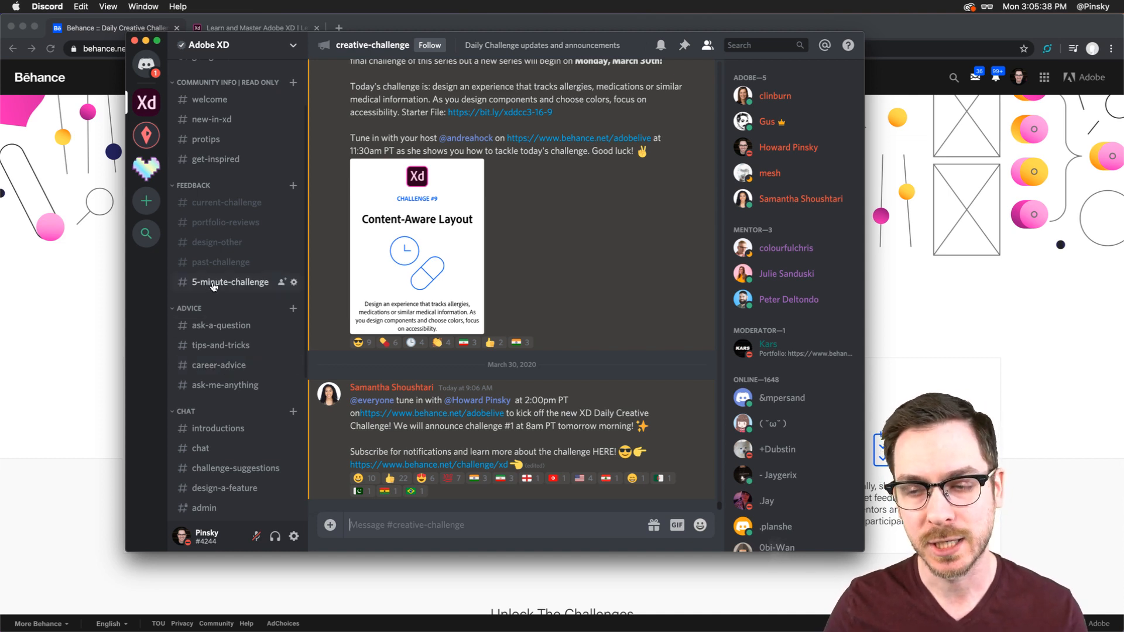
Return to the Behance challenge page in Chrome and review how the challenge works and its dated schedule
left_click(70, 261)
scroll(363, 291, "down", 5)
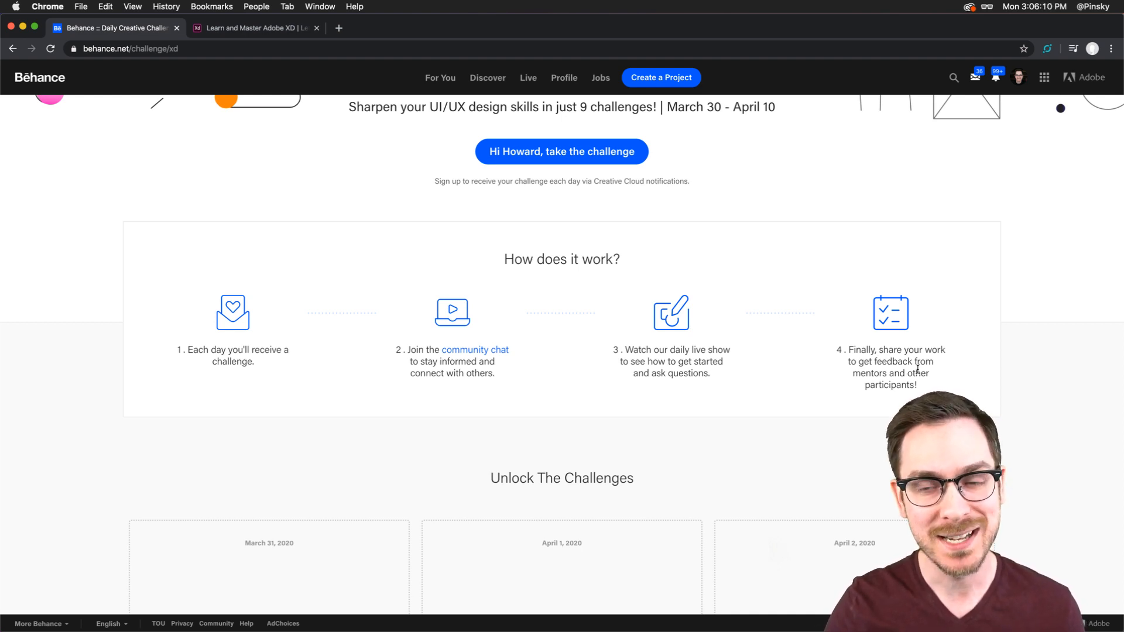
scroll(432, 382, "down", 7)
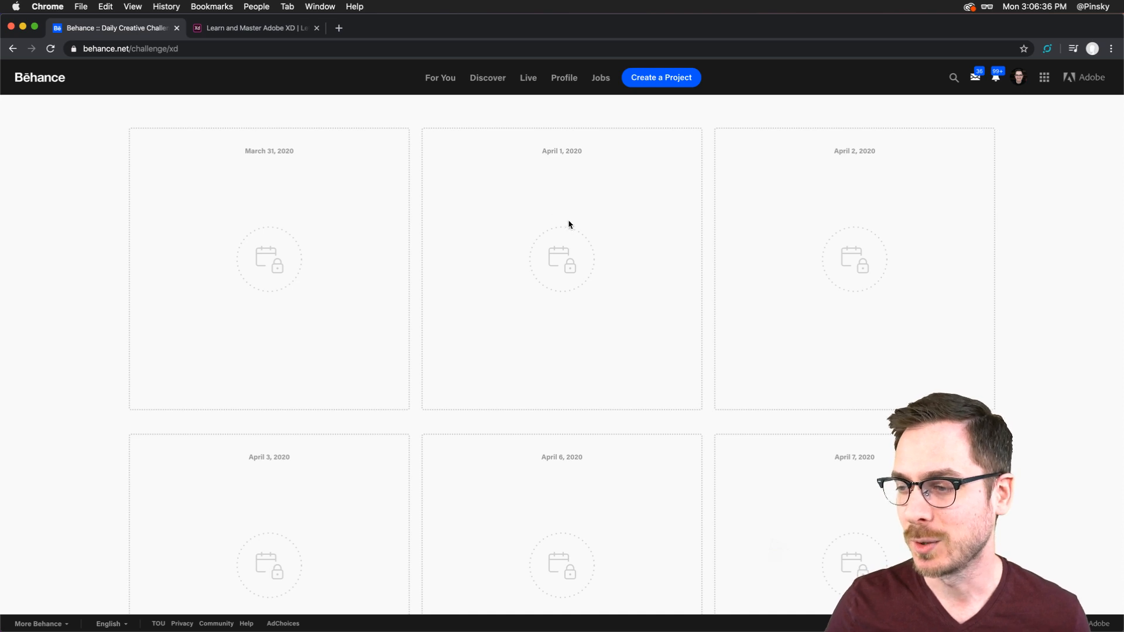
scroll(570, 221, "down", 10)
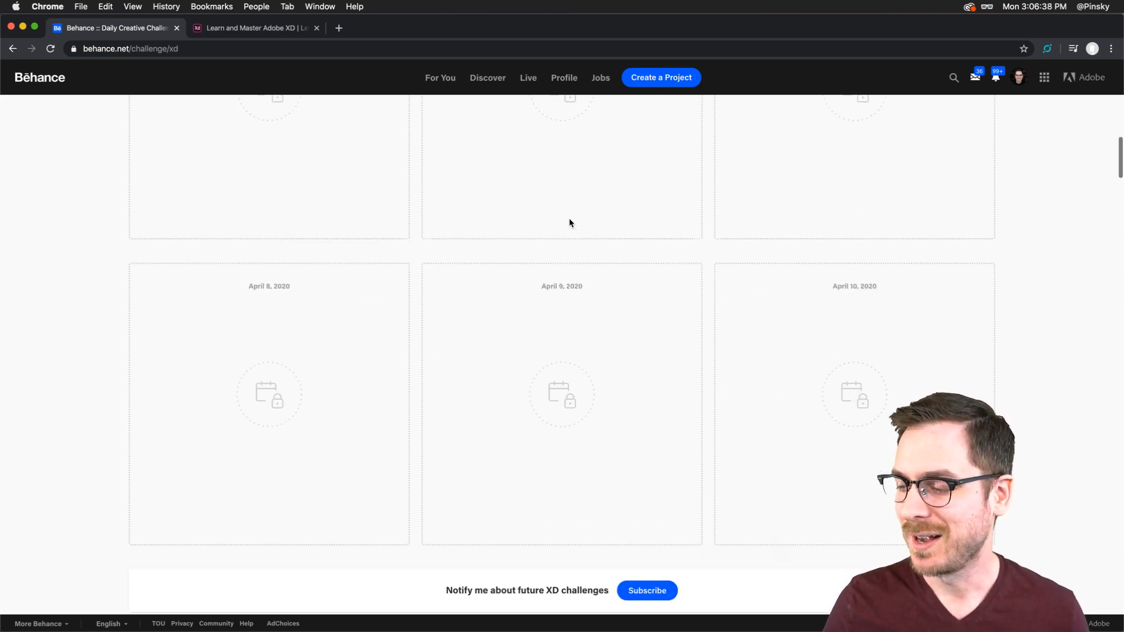
Browse the Explore Past Challenges section from the March 16 - March 27 series down to June 3 - June 14
scroll(569, 222, "down", 6)
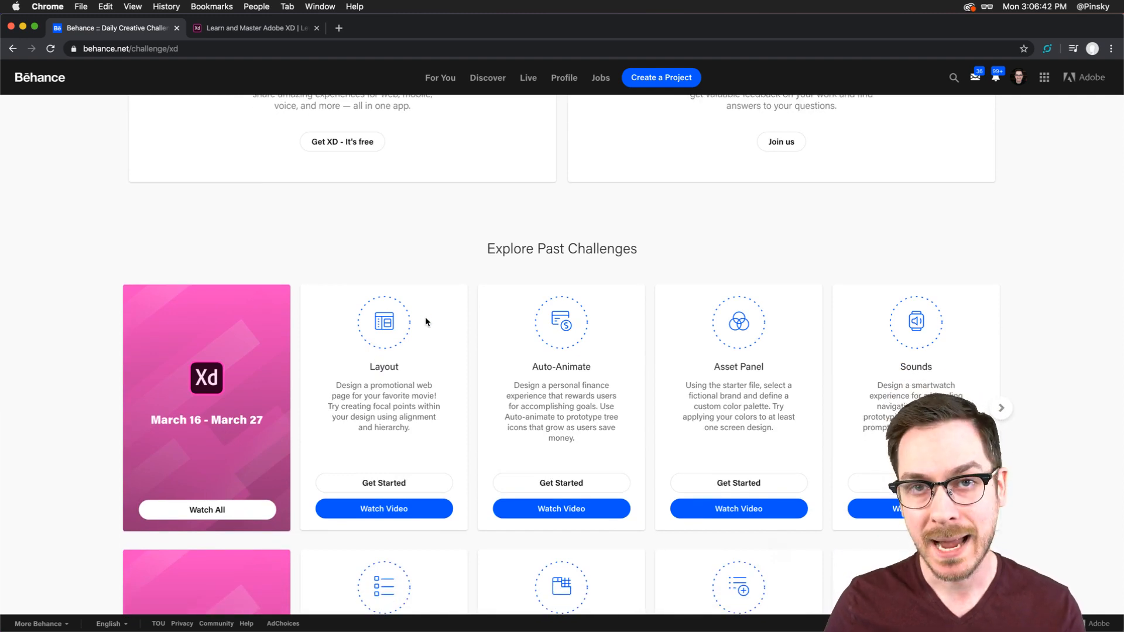
scroll(264, 325, "down", 1)
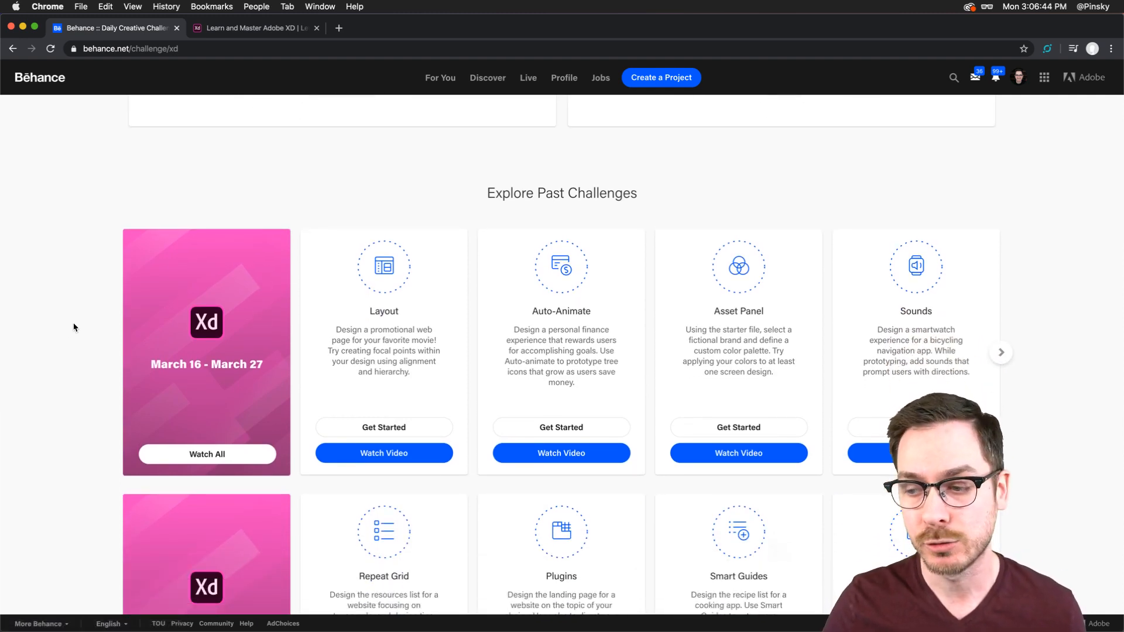
scroll(74, 328, "down", 3)
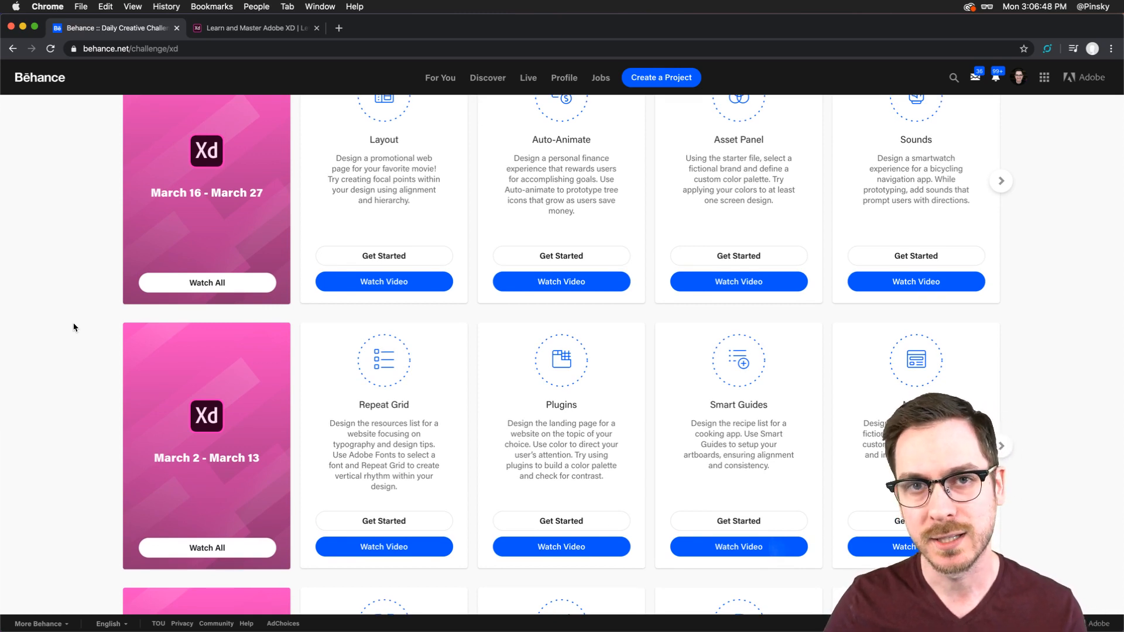
scroll(82, 326, "up", 1)
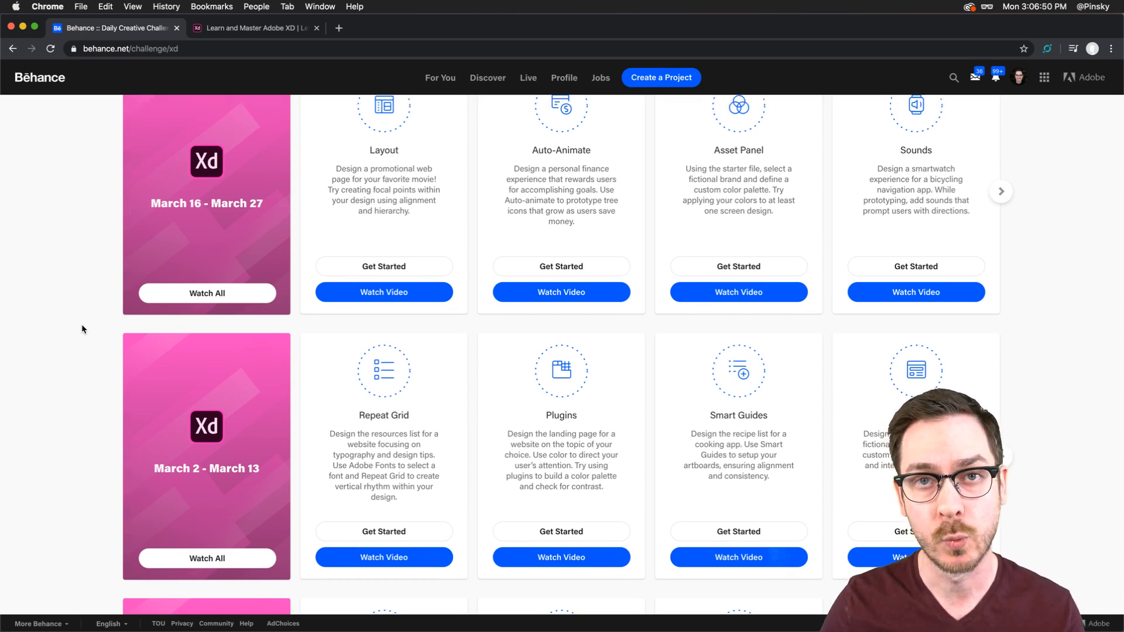
scroll(82, 325, "up", 1)
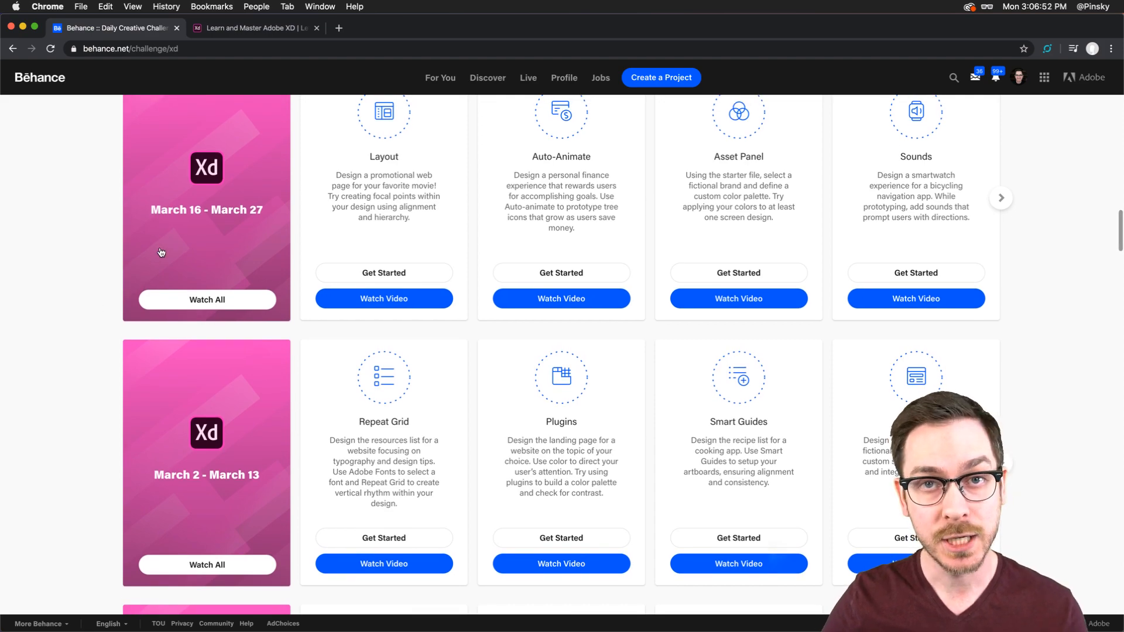
scroll(212, 181, "down", 15)
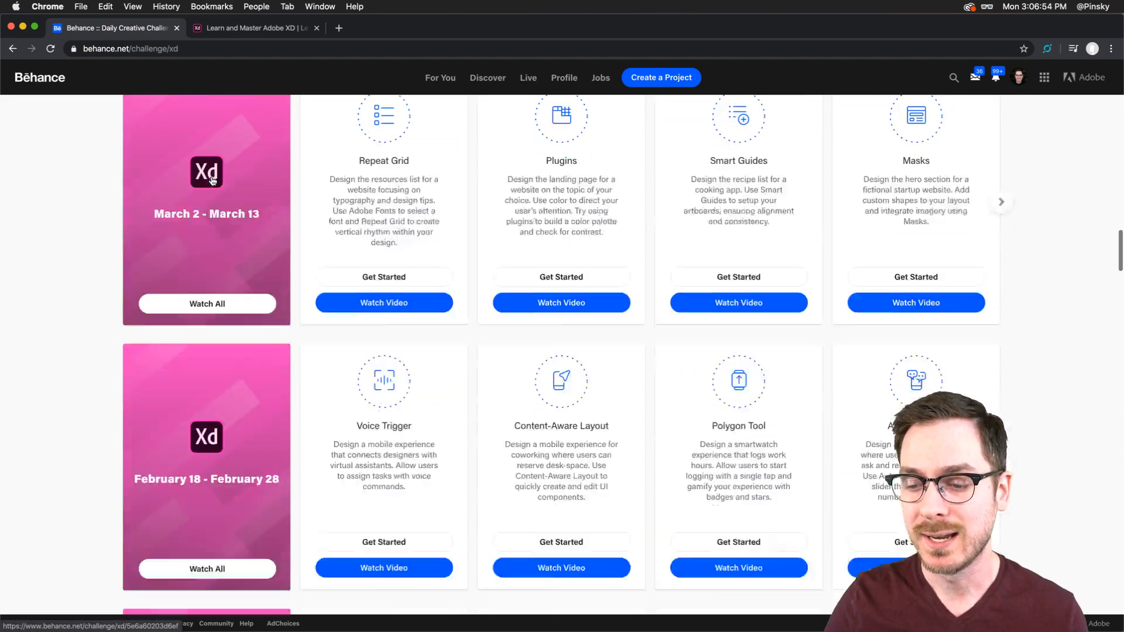
scroll(212, 181, "down", 20)
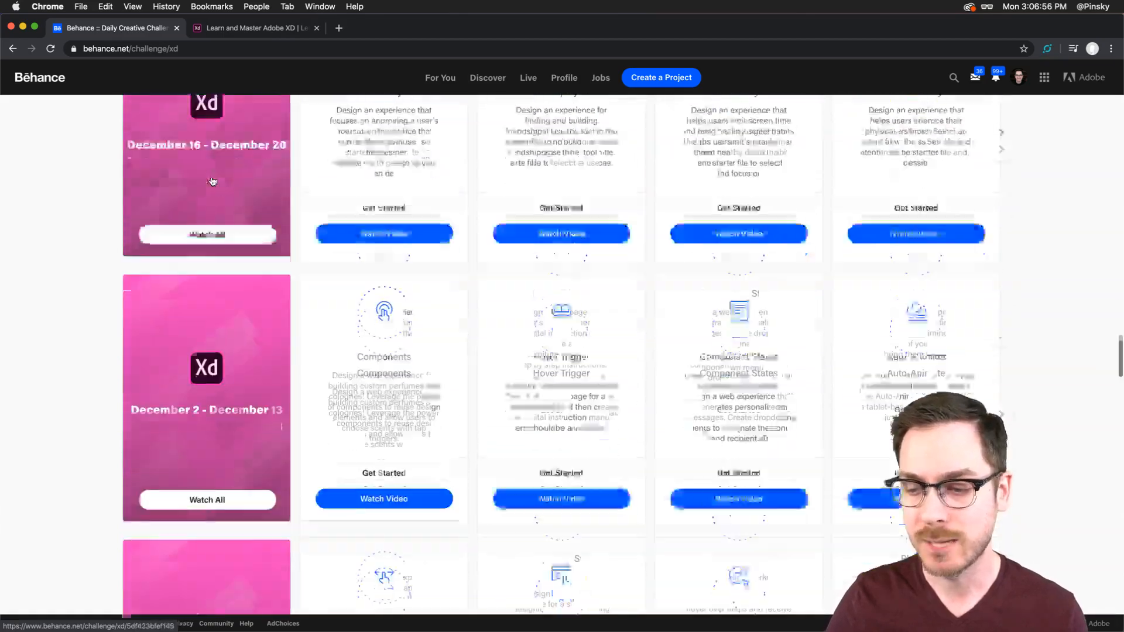
scroll(213, 178, "down", 20)
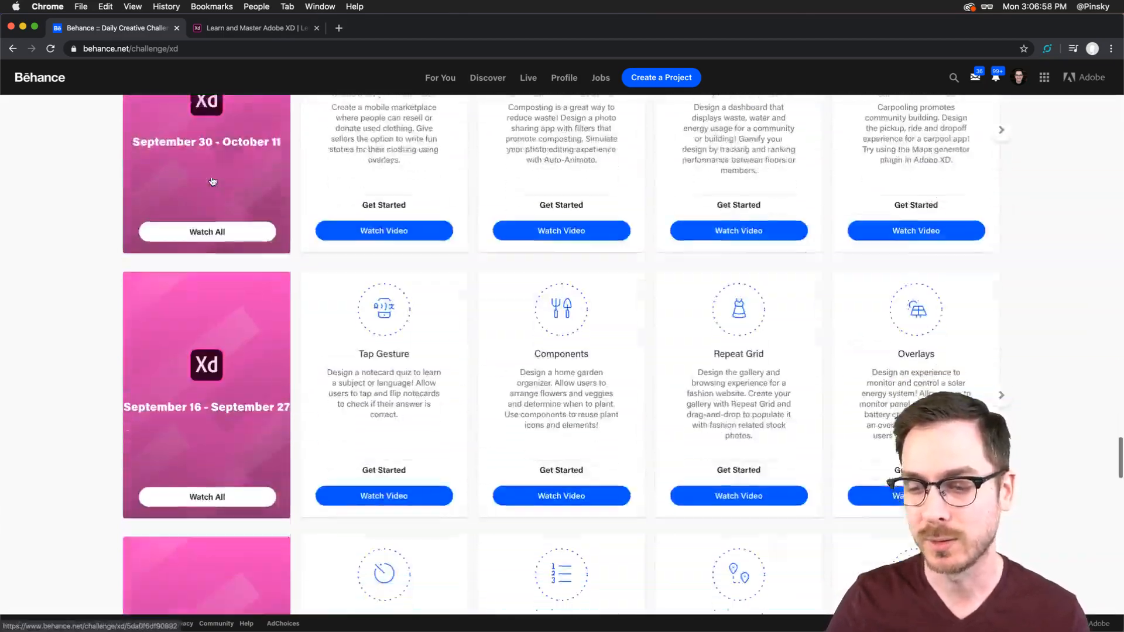
scroll(213, 181, "down", 20)
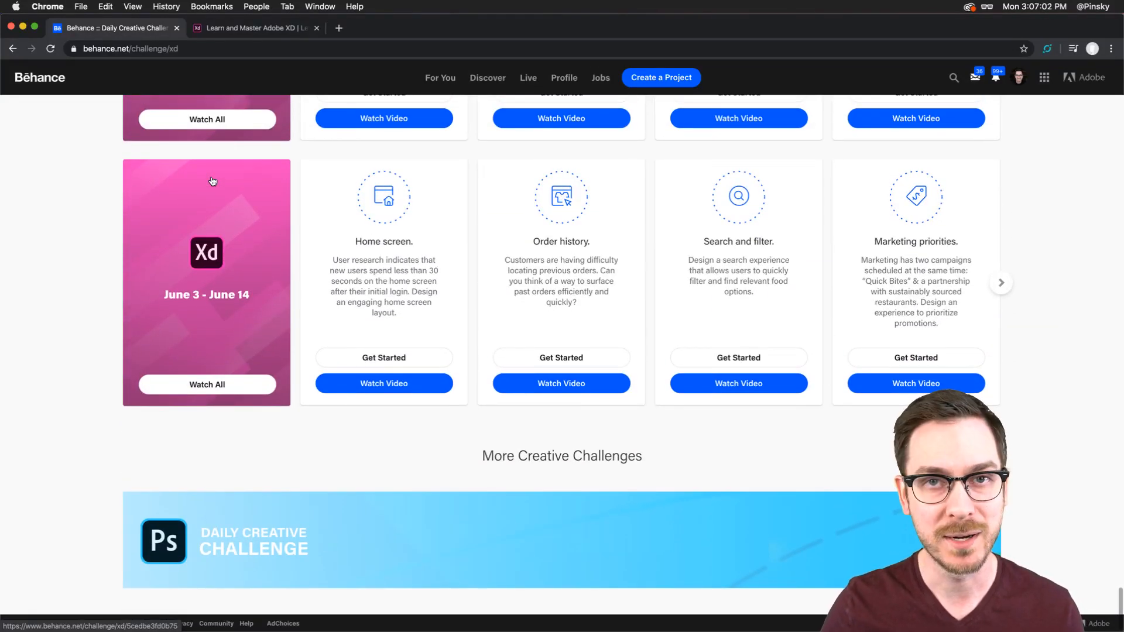
Look back through the past challenge series and return to the Daily Creative Challenge page header
scroll(213, 181, "up", 5)
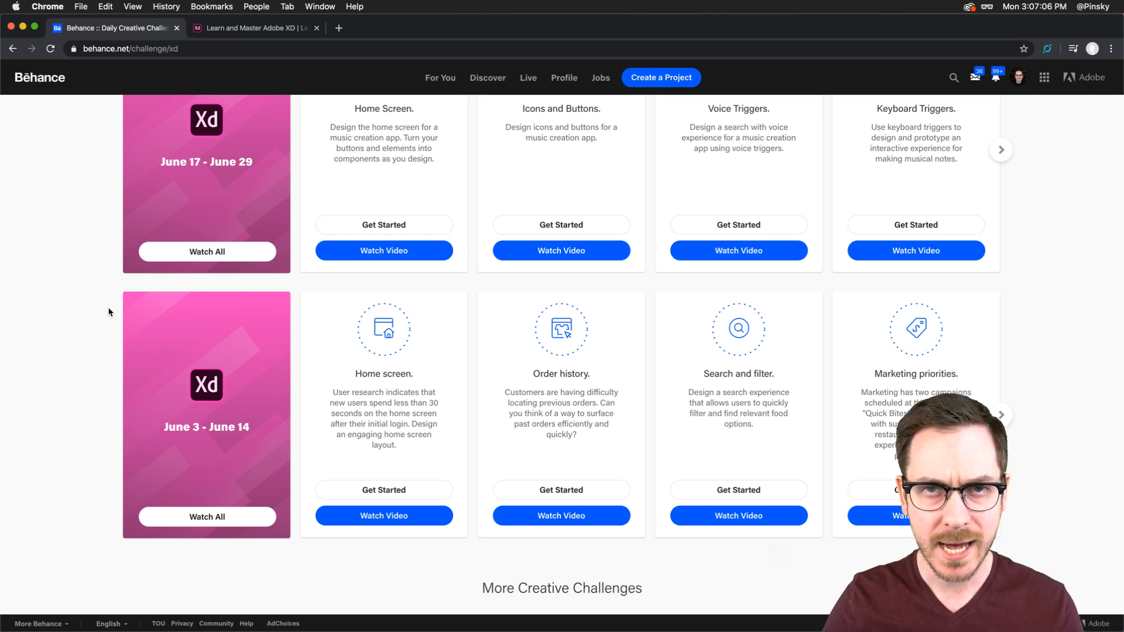
scroll(109, 312, "up", 4)
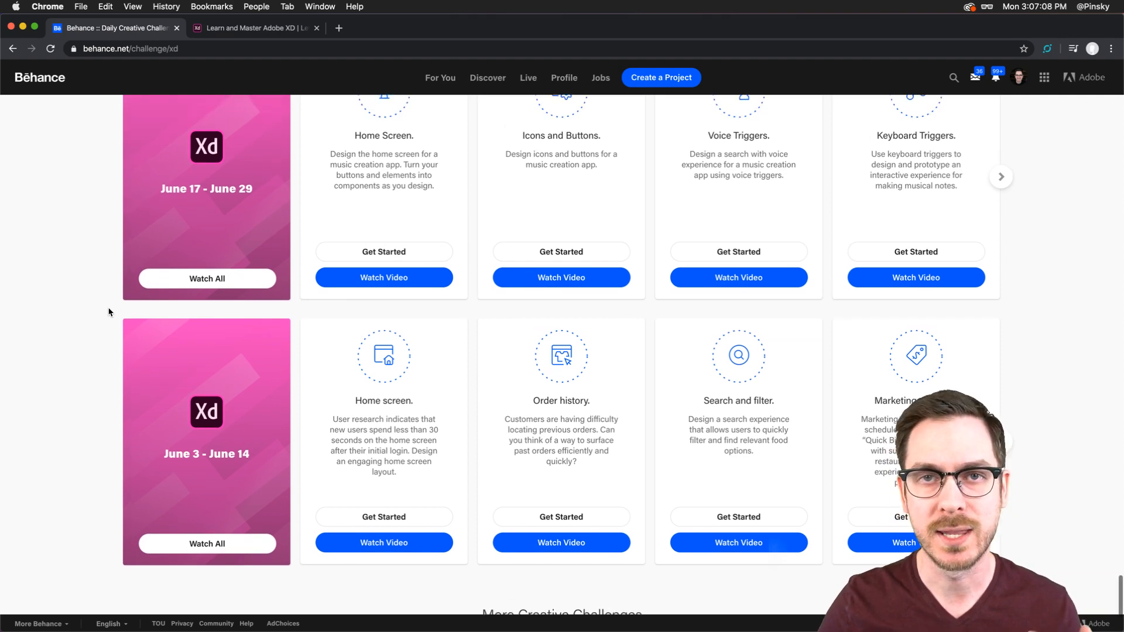
scroll(108, 312, "up", 2)
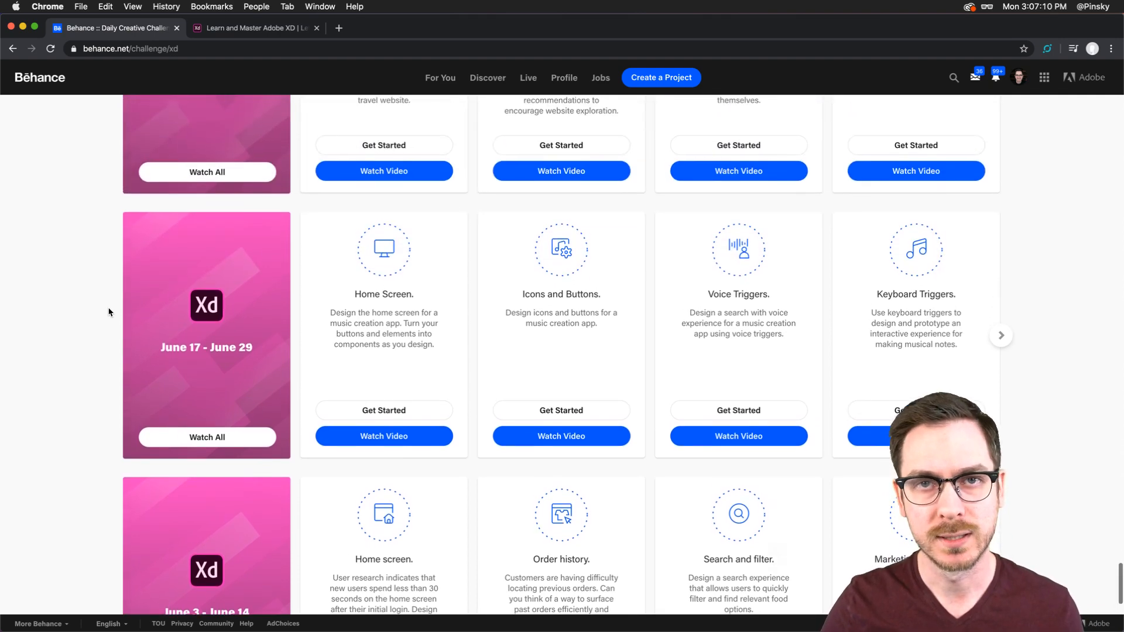
scroll(108, 312, "up", 20)
scroll(108, 312, "up", 20)
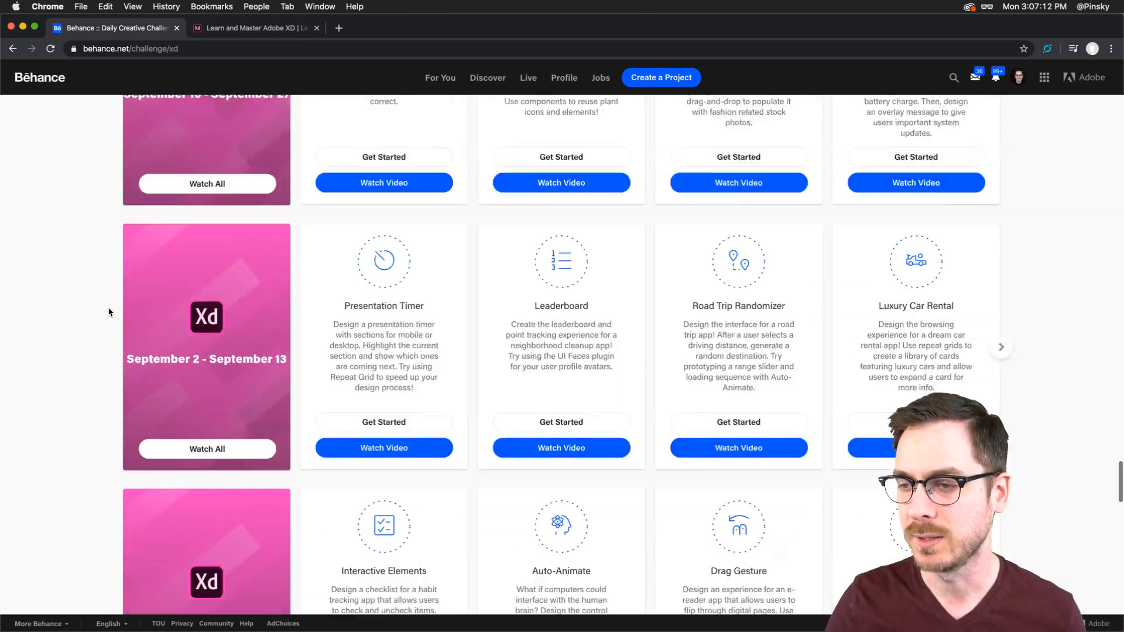
scroll(108, 312, "up", 20)
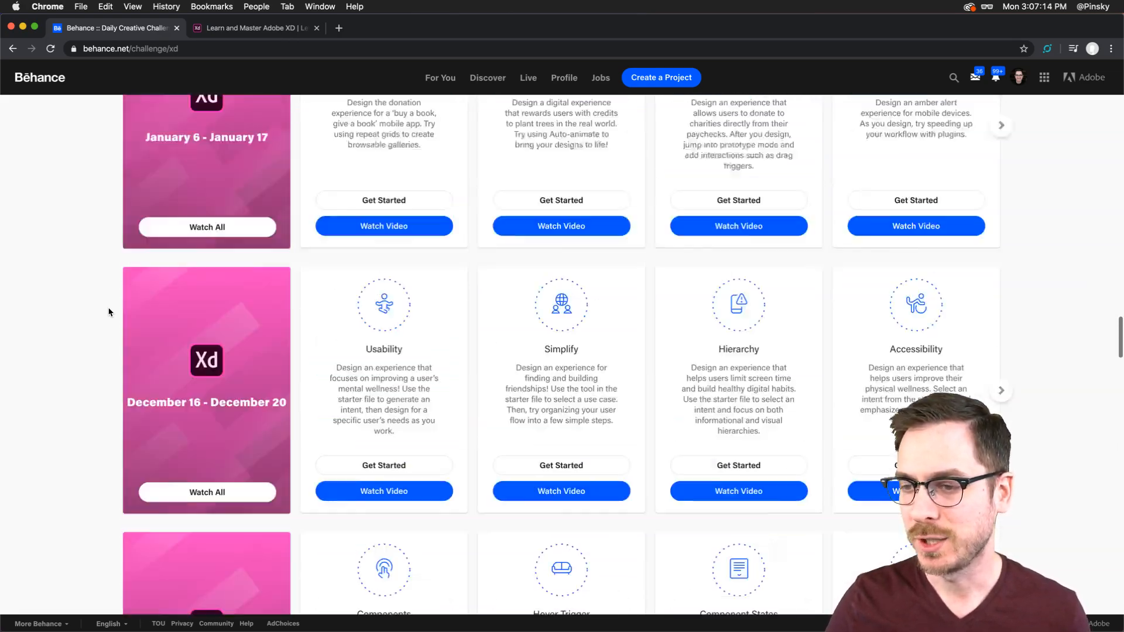
scroll(108, 313, "up", 5)
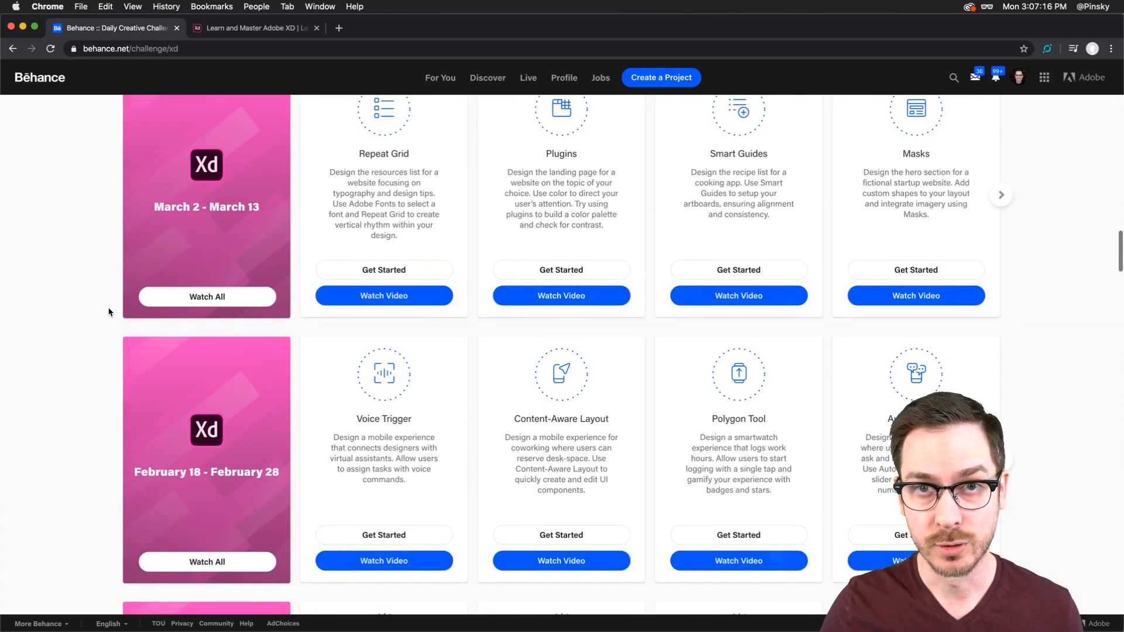
scroll(109, 312, "up", 5)
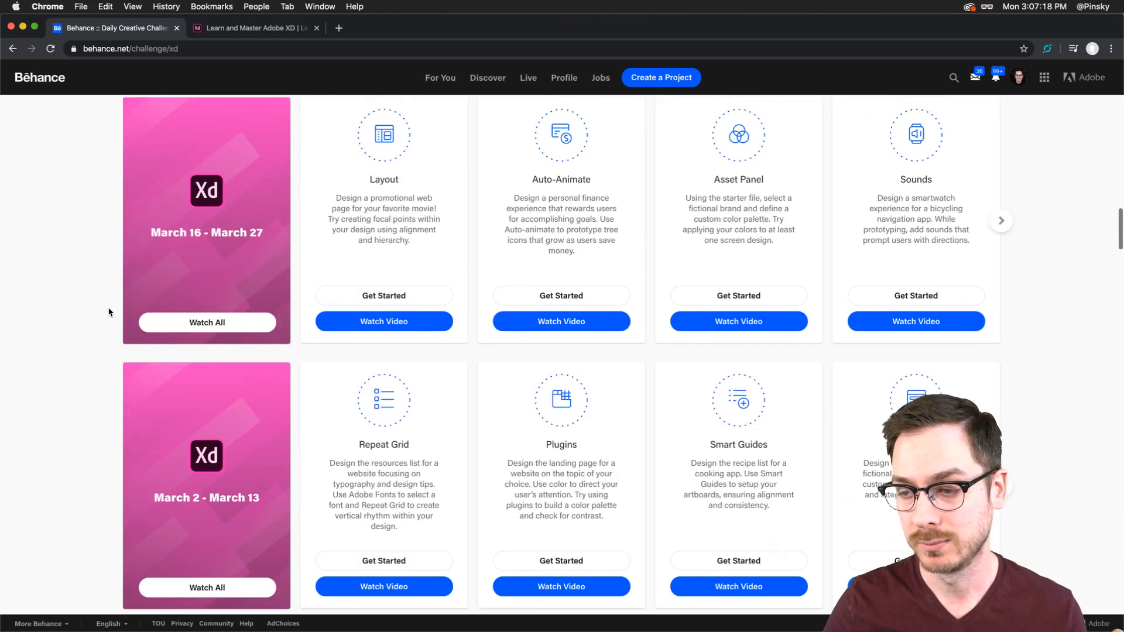
scroll(108, 313, "up", 10)
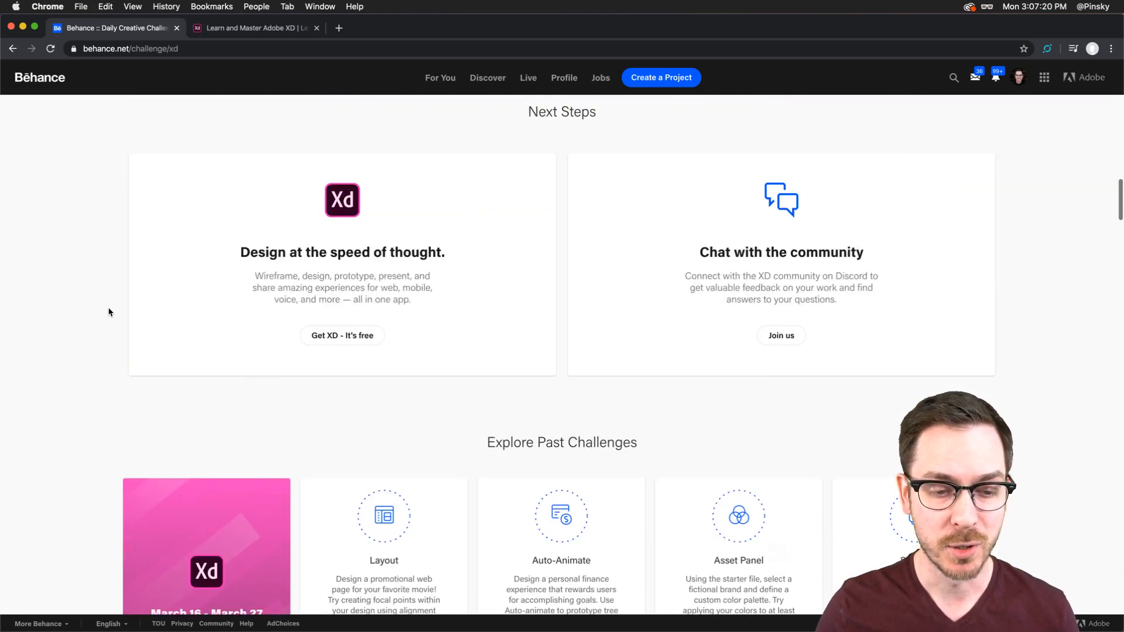
scroll(152, 283, "up", 10)
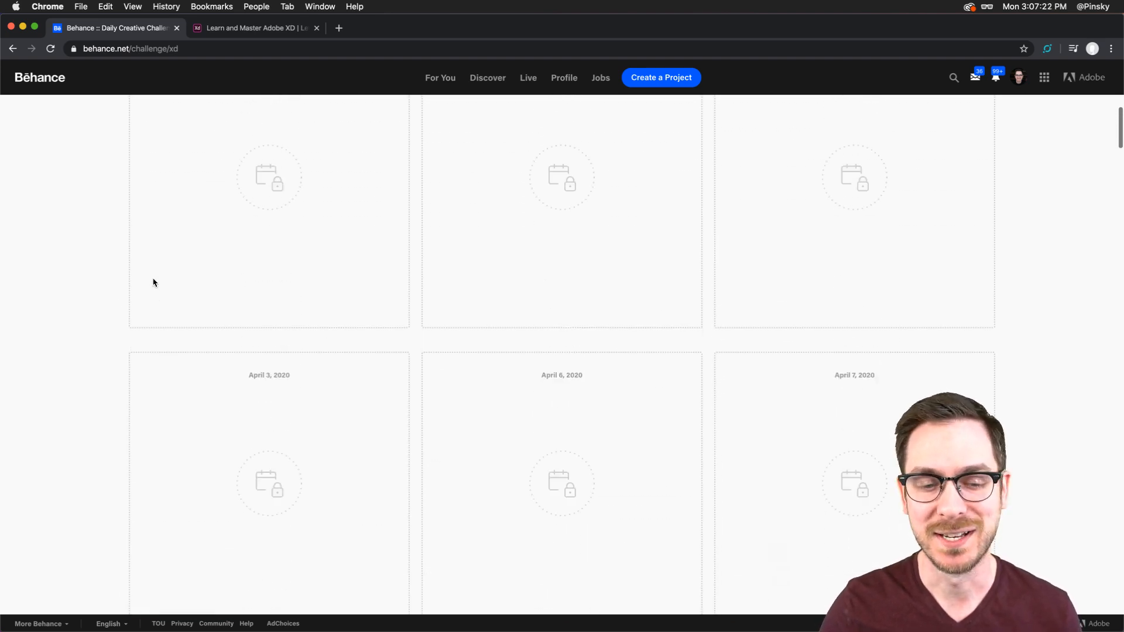
scroll(163, 273, "up", 4)
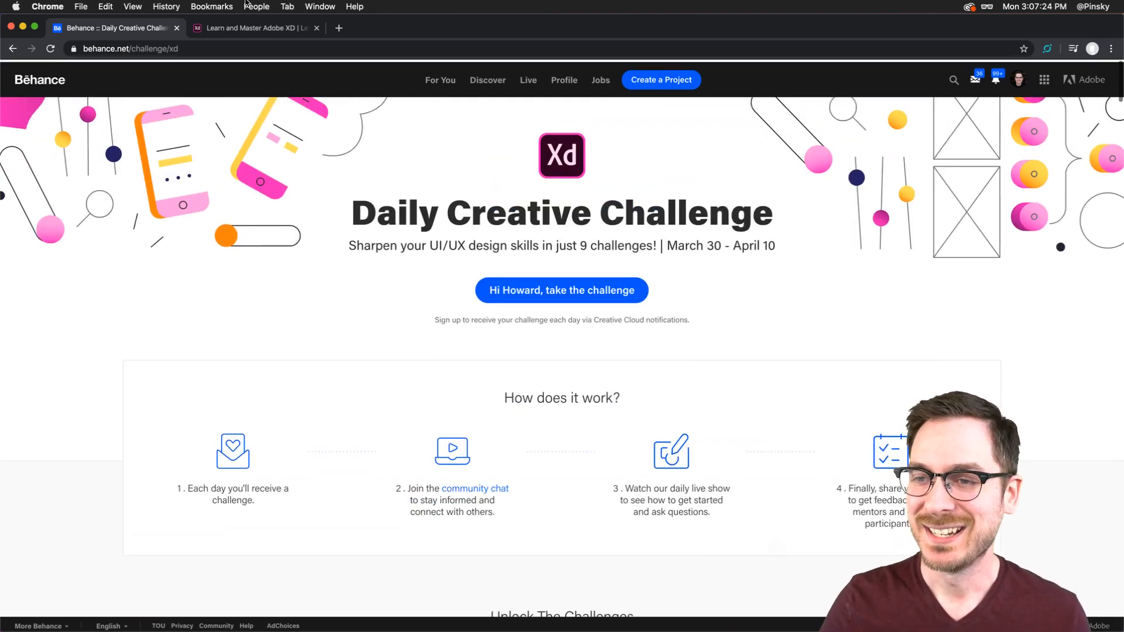
Switch to the open letsxd.com page, look through its Adobe XD tutorials, and return to the page header
left_click(247, 28)
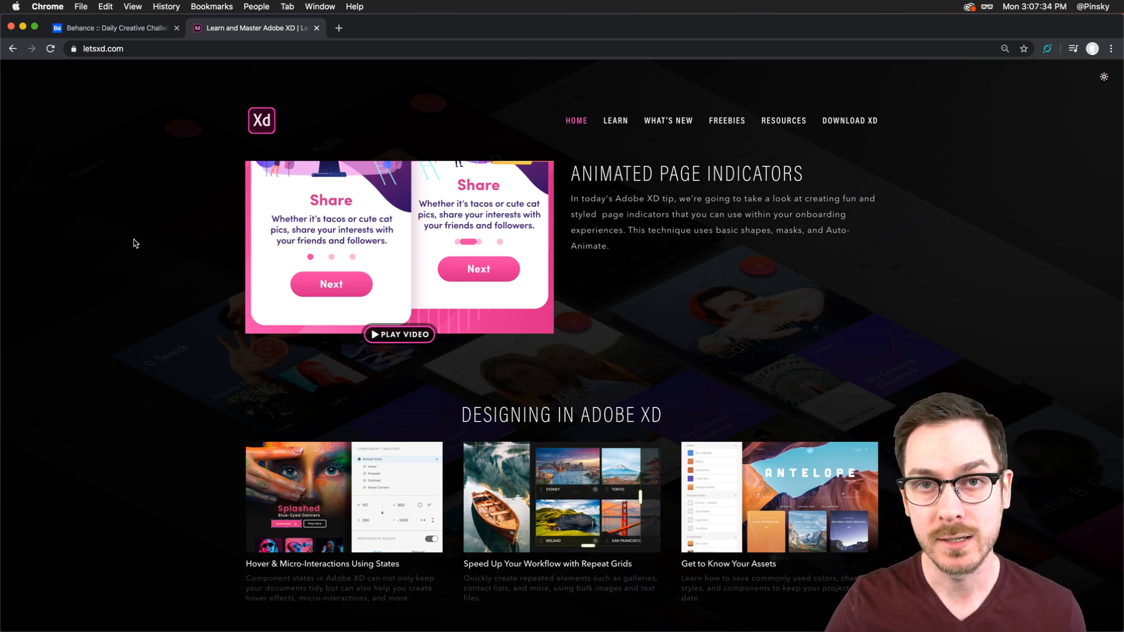
scroll(135, 243, "down", 2)
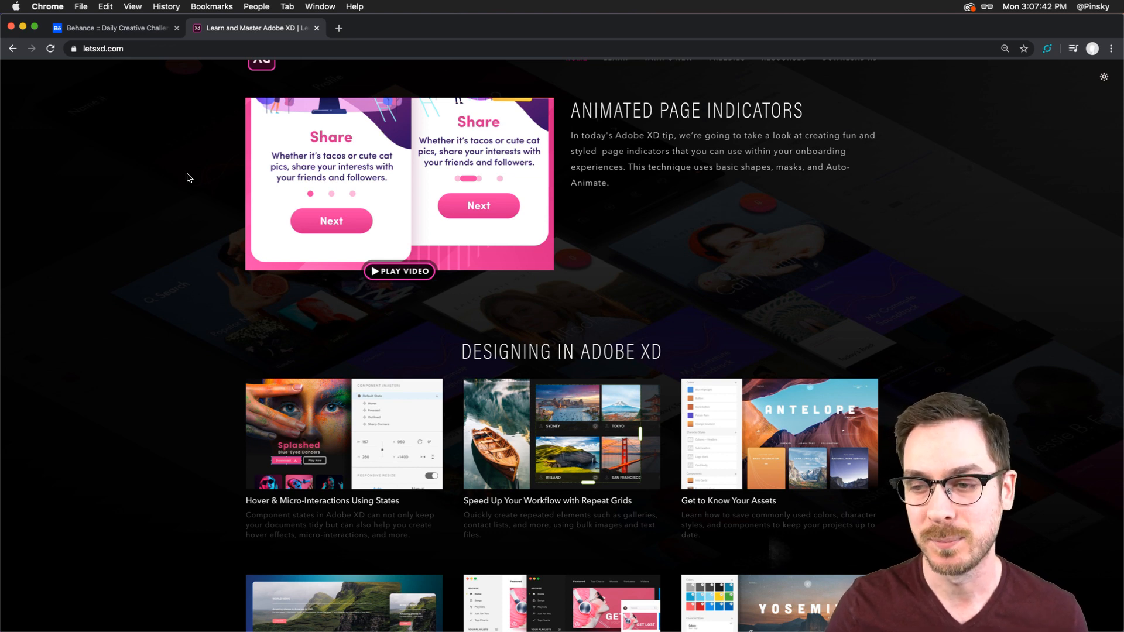
scroll(185, 175, "up", 2)
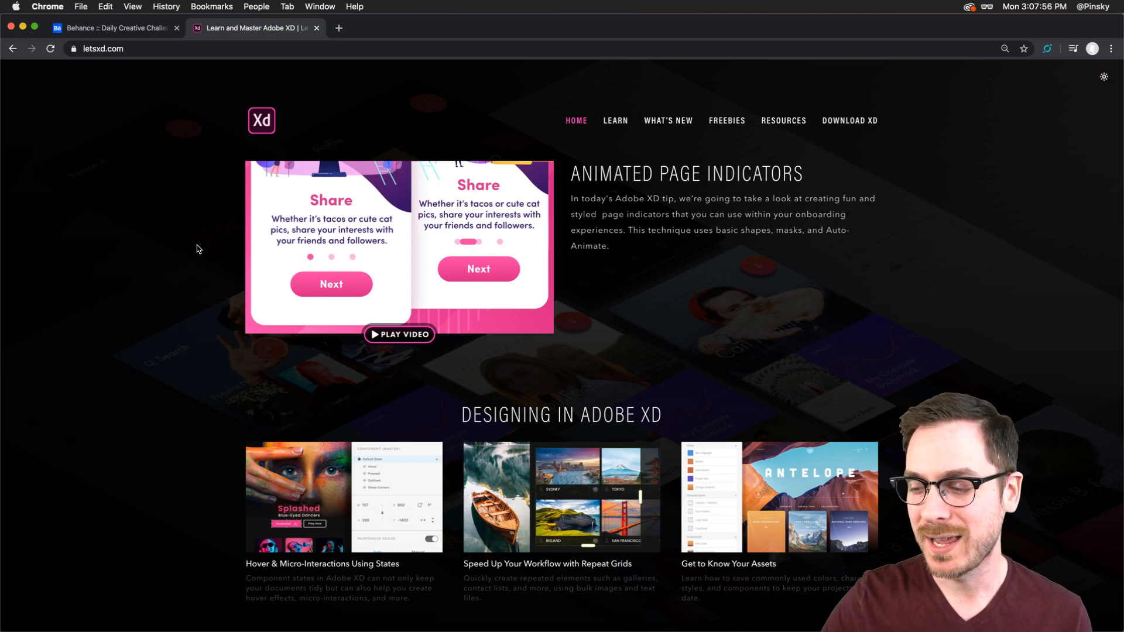
scroll(198, 249, "down", 15)
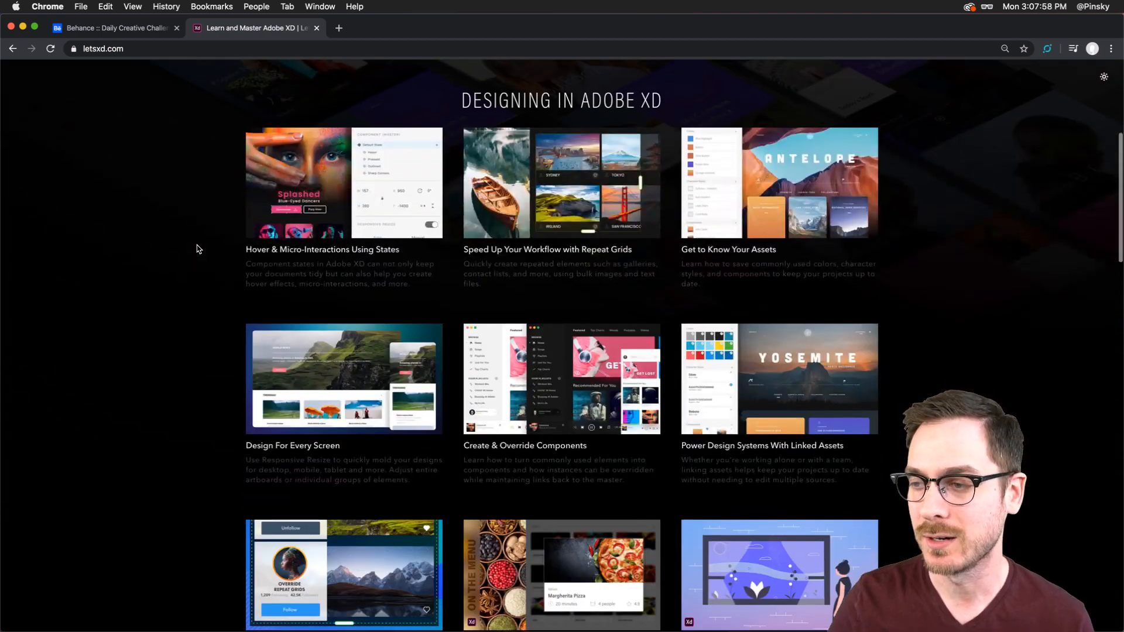
scroll(198, 248, "down", 12)
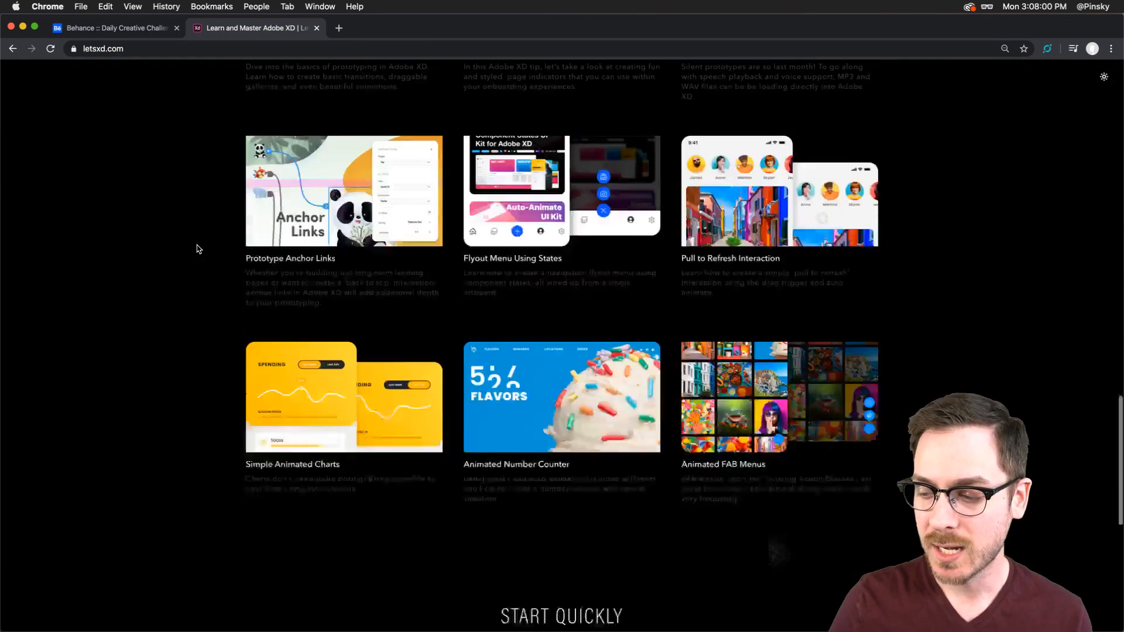
scroll(198, 248, "up", 20)
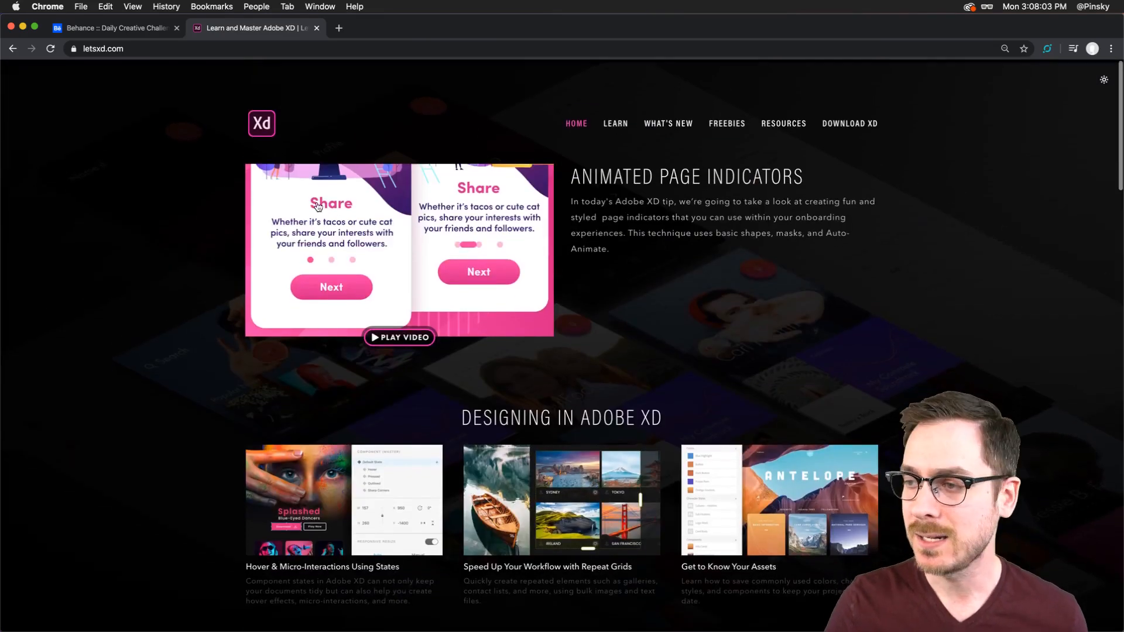
Look through the letsxd.com home page down to the Start Quickly section and return to the page header
mouse_move(618, 120)
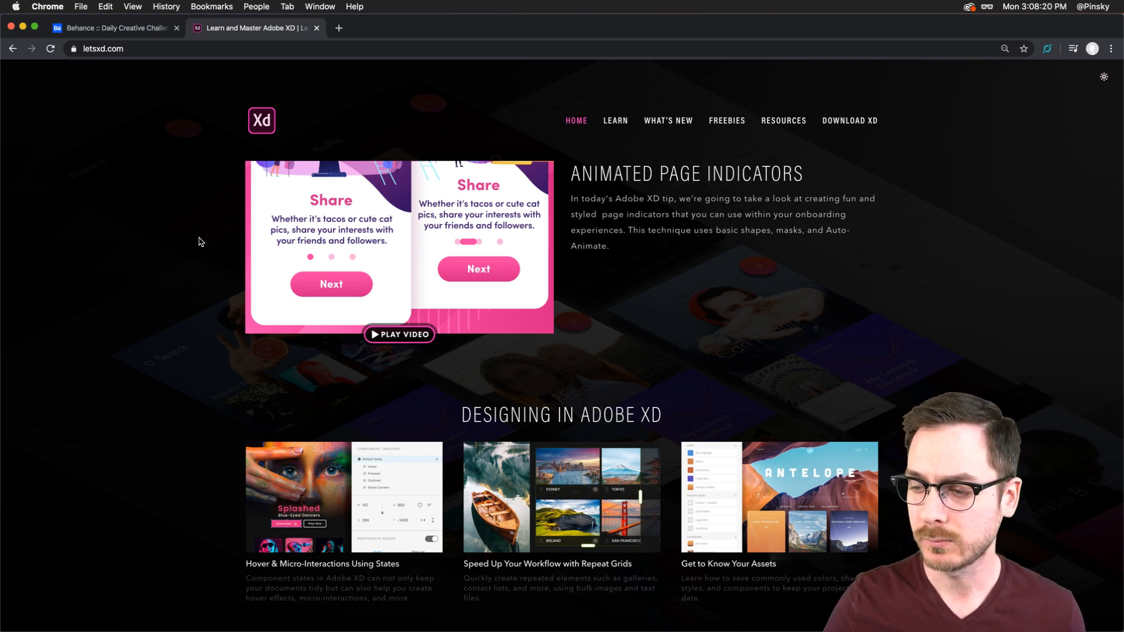
scroll(206, 353, "down", 5)
scroll(206, 351, "down", 2)
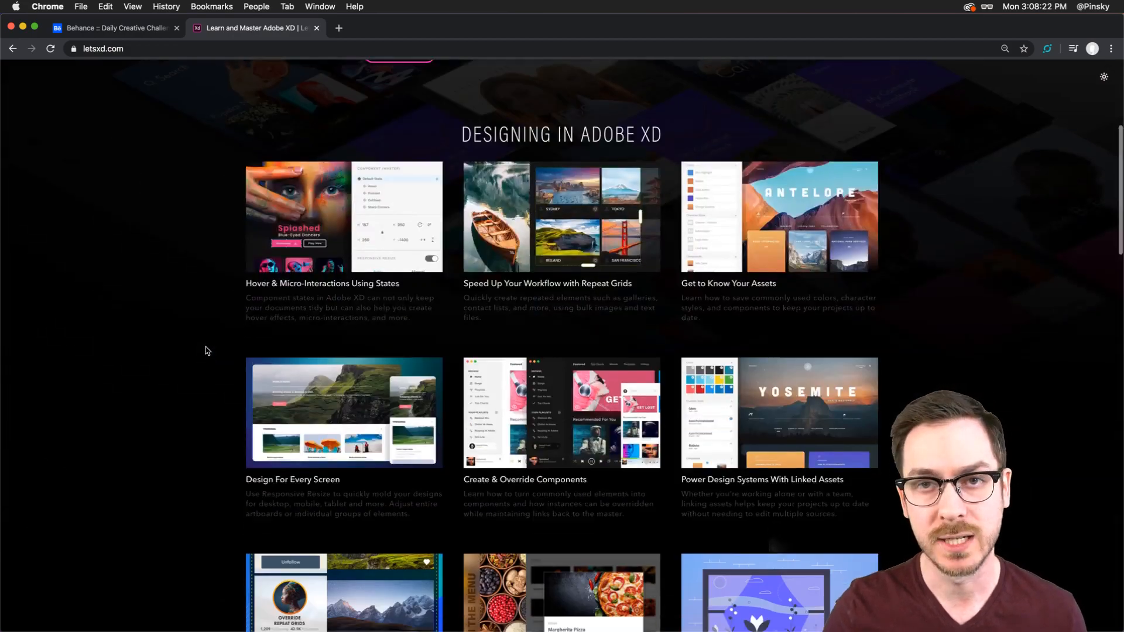
scroll(206, 351, "up", 6)
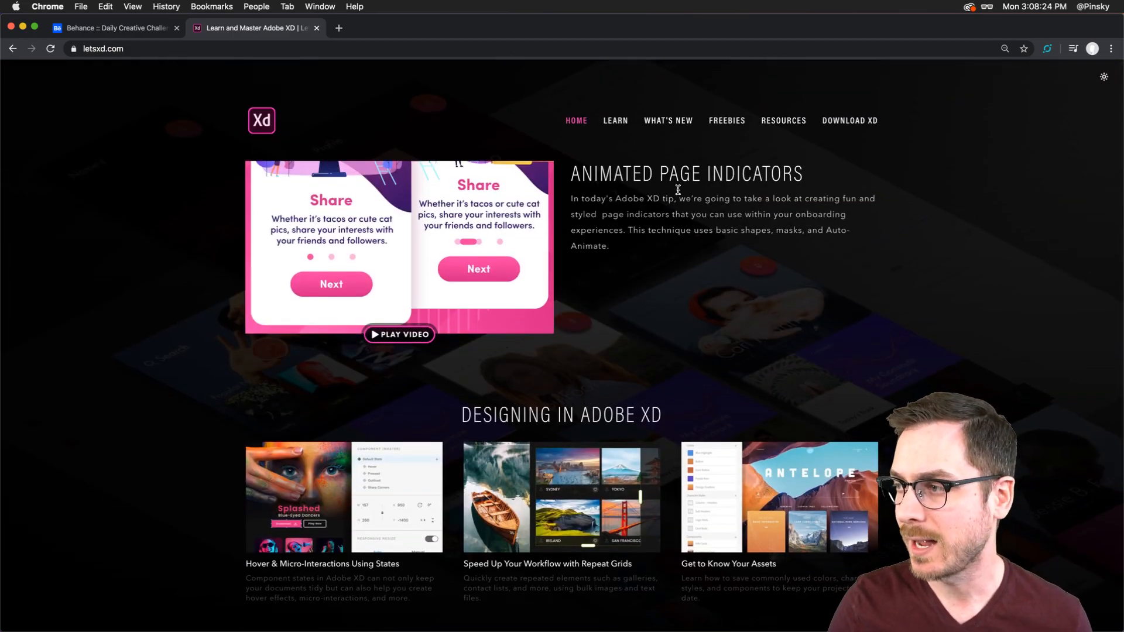
scroll(673, 188, "down", 20)
scroll(670, 235, "down", 6)
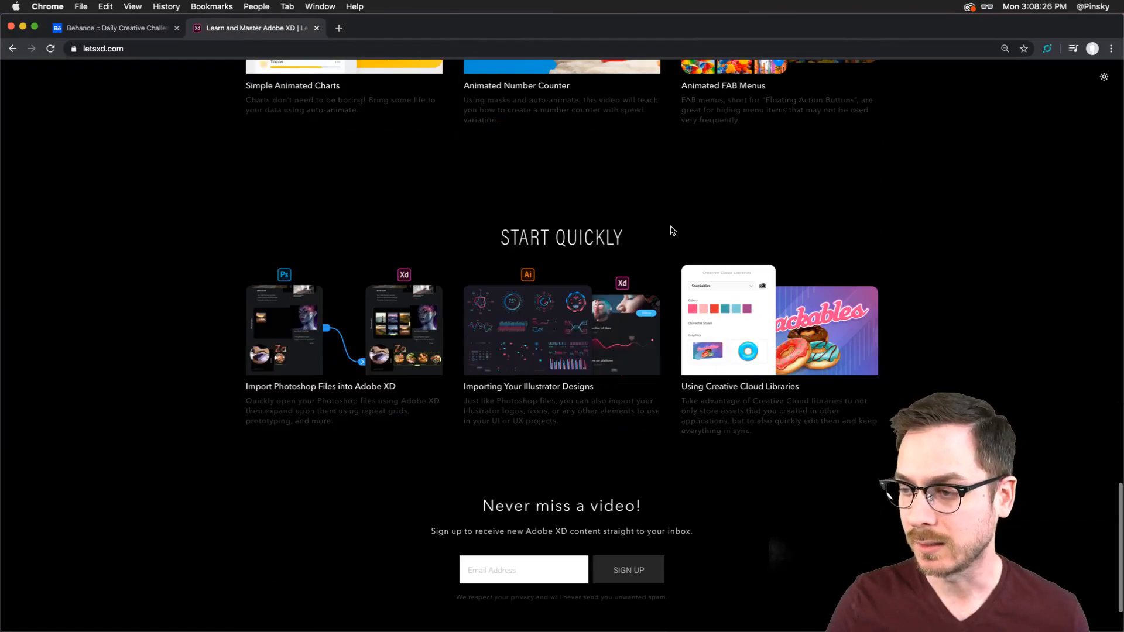
scroll(670, 231, "up", 20)
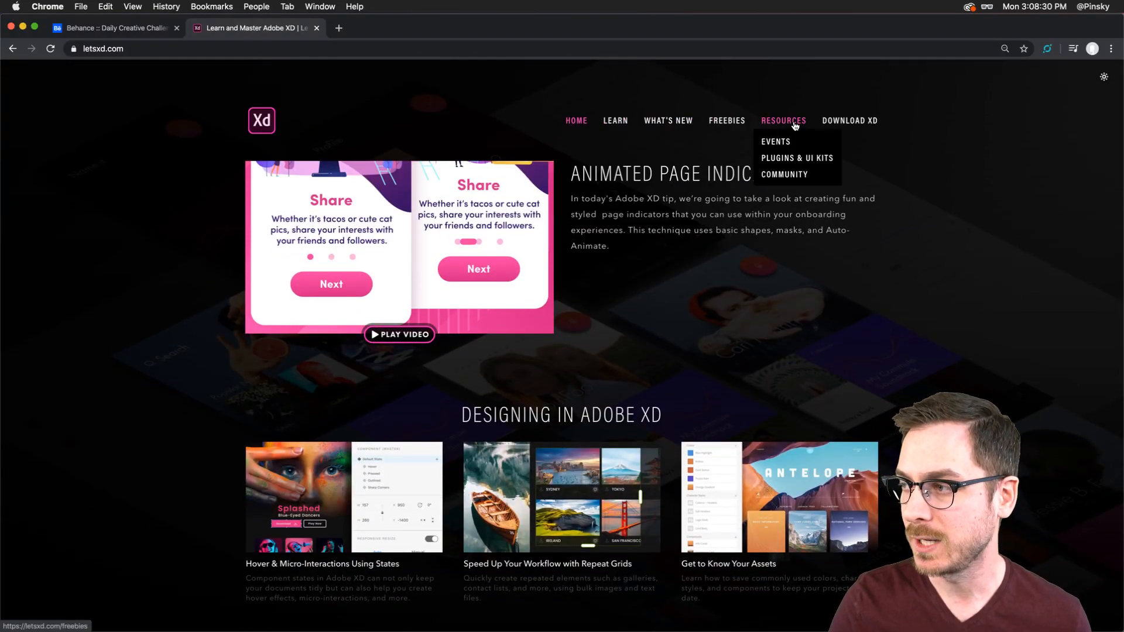
Open the 5-Minute Design Challenges page at letsxd.com/challenges
left_click(176, 51)
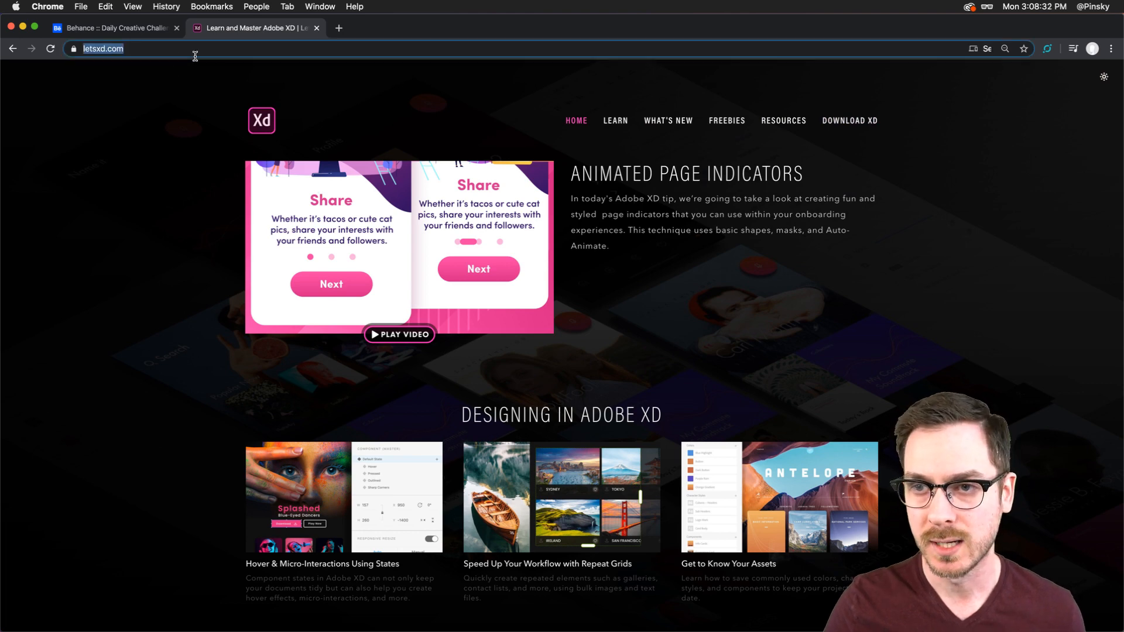
left_click(206, 51)
key("BackSpace")
type("5")
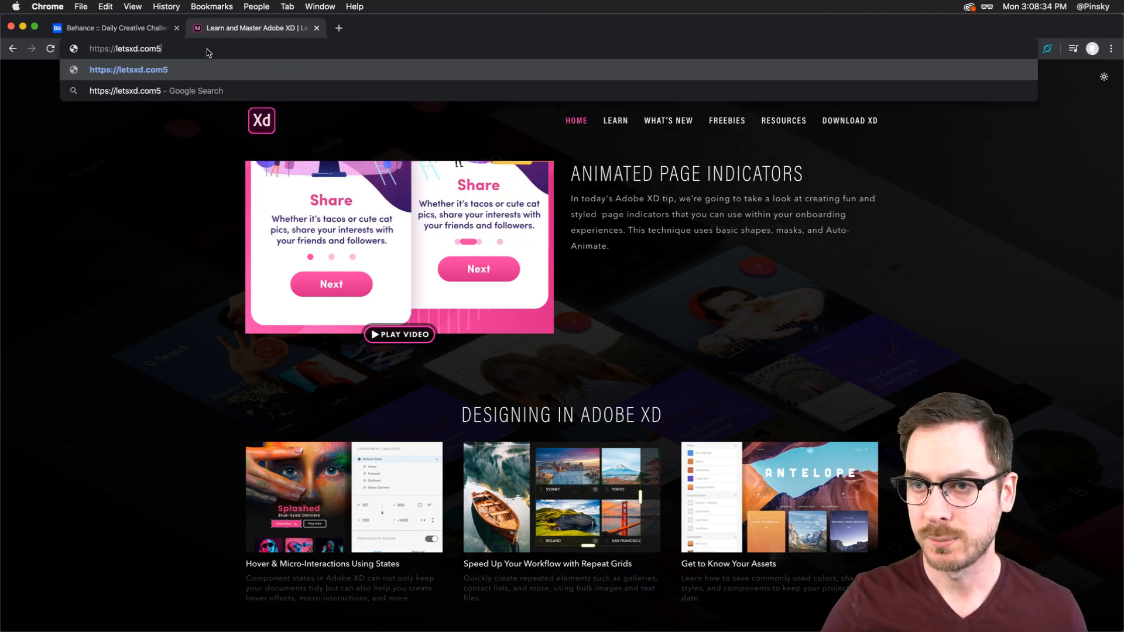
key("BackSpace")
type("/ch")
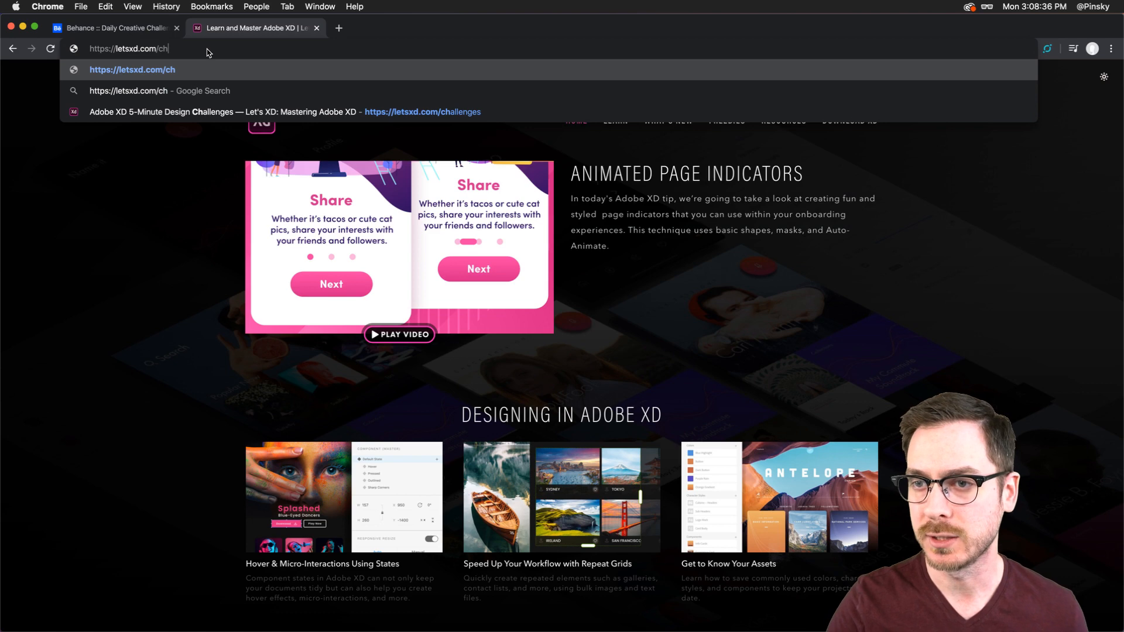
key("Down")
key("Down")
key("Return")
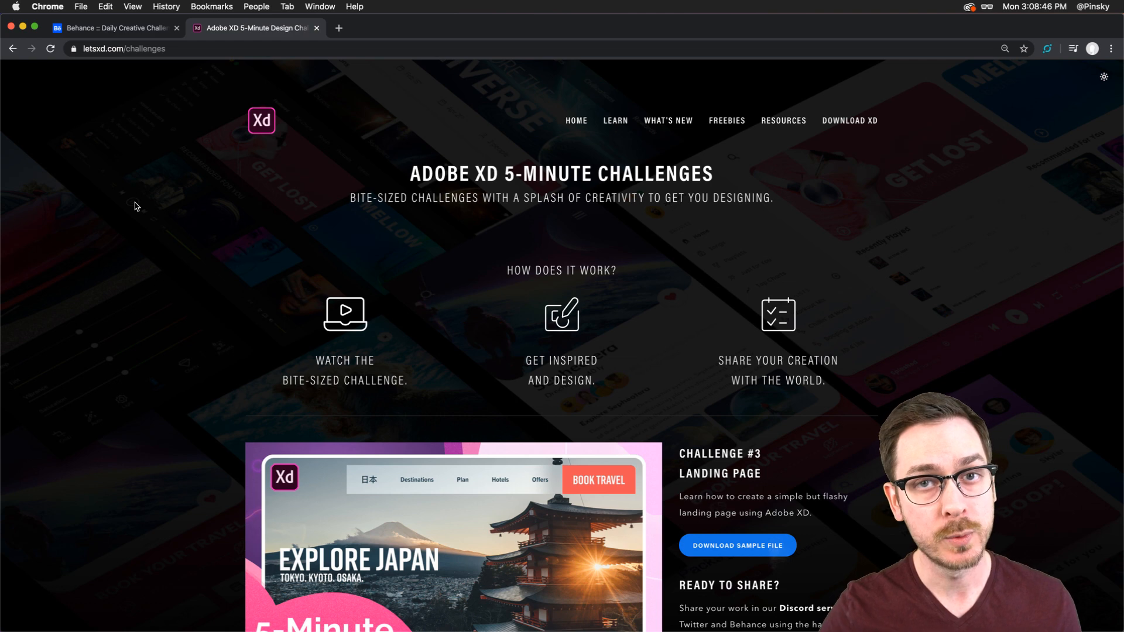
Review the 5-Minute Challenges, from Challenge #3 Landing Page down to Exploding Hearts and Hover, and return to the page header
scroll(135, 206, "down", 5)
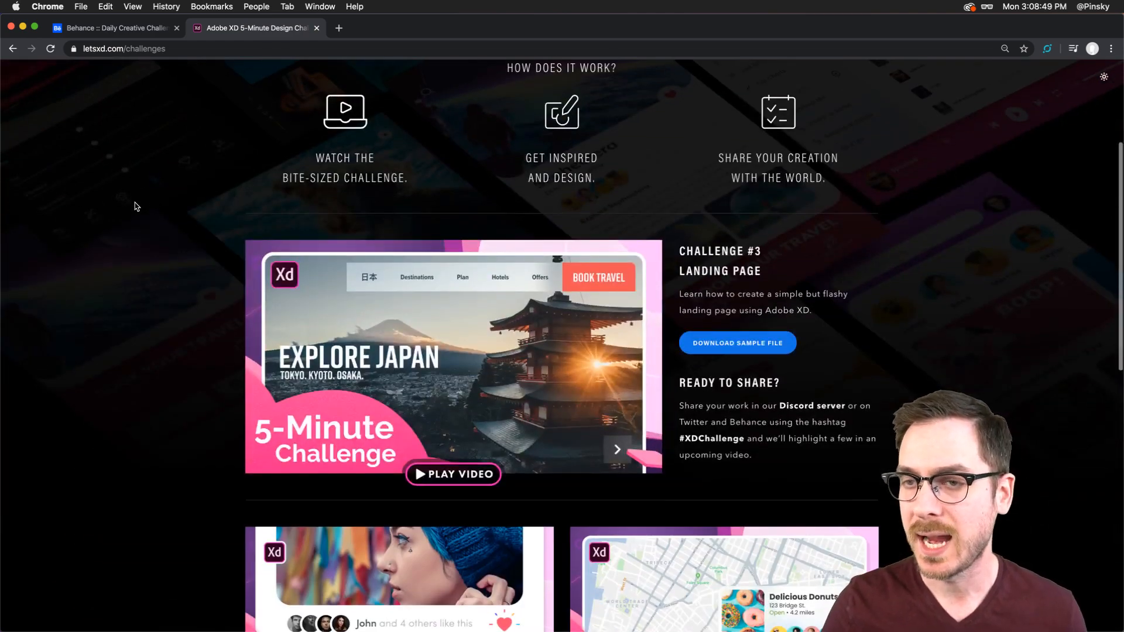
left_click(148, 51)
key("super+Tab")
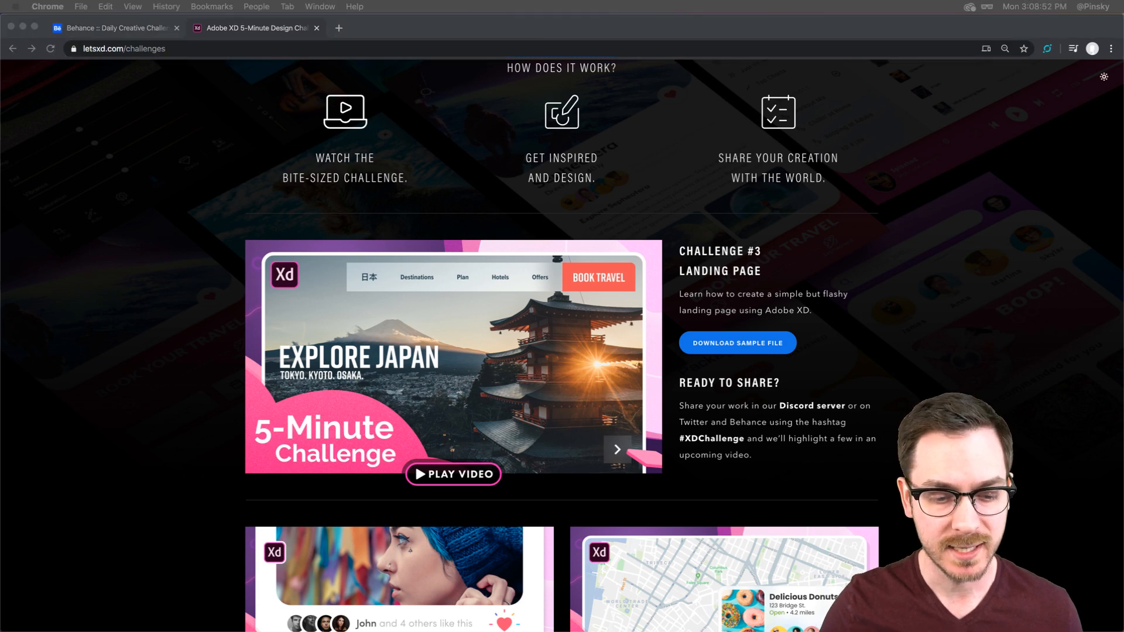
left_click(163, 215)
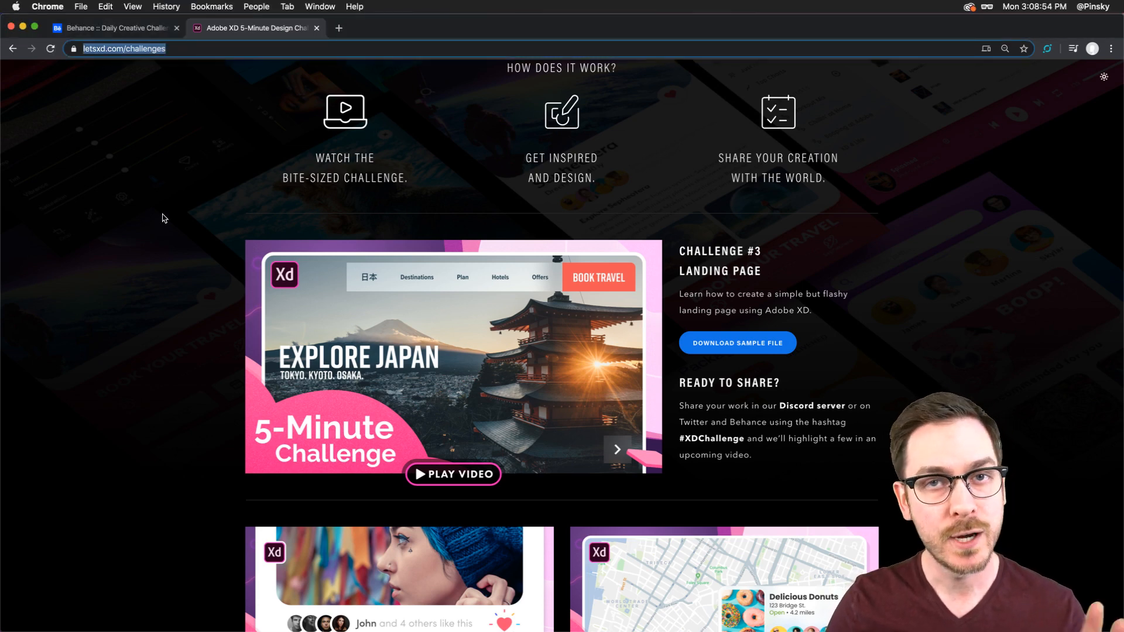
scroll(163, 216, "down", 3)
left_click(161, 305)
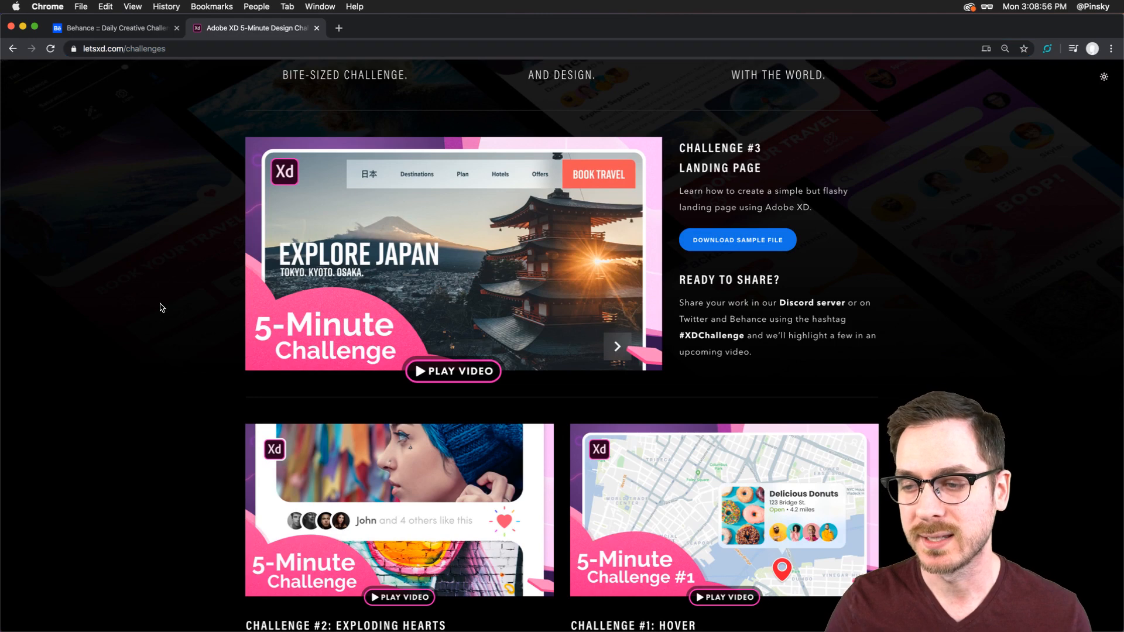
scroll(340, 311, "down", 4)
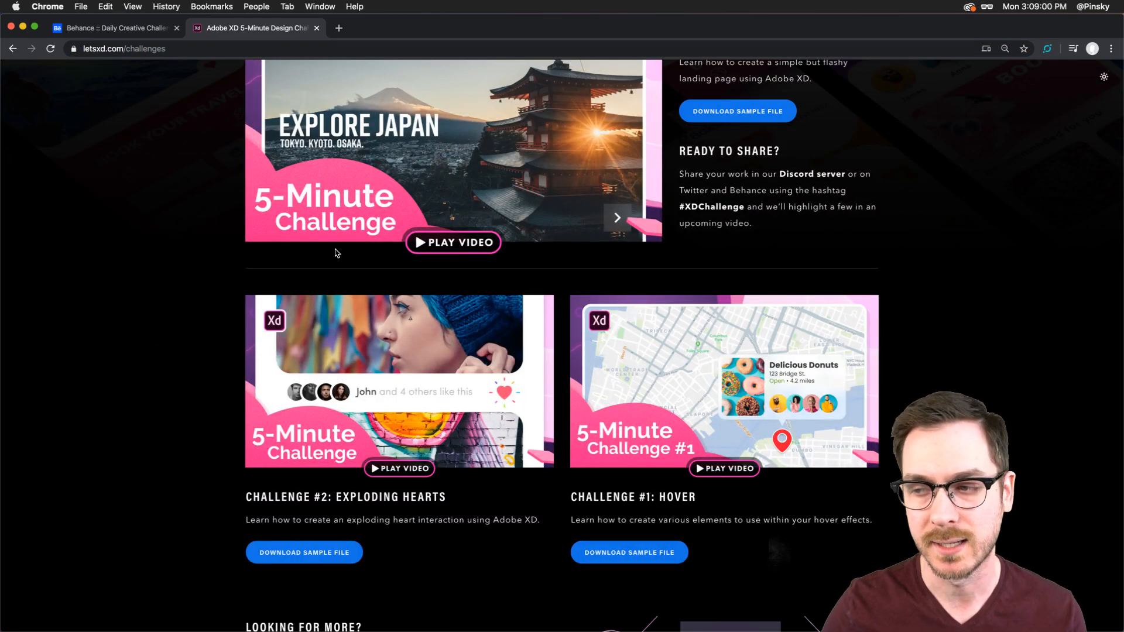
scroll(292, 241, "up", 2)
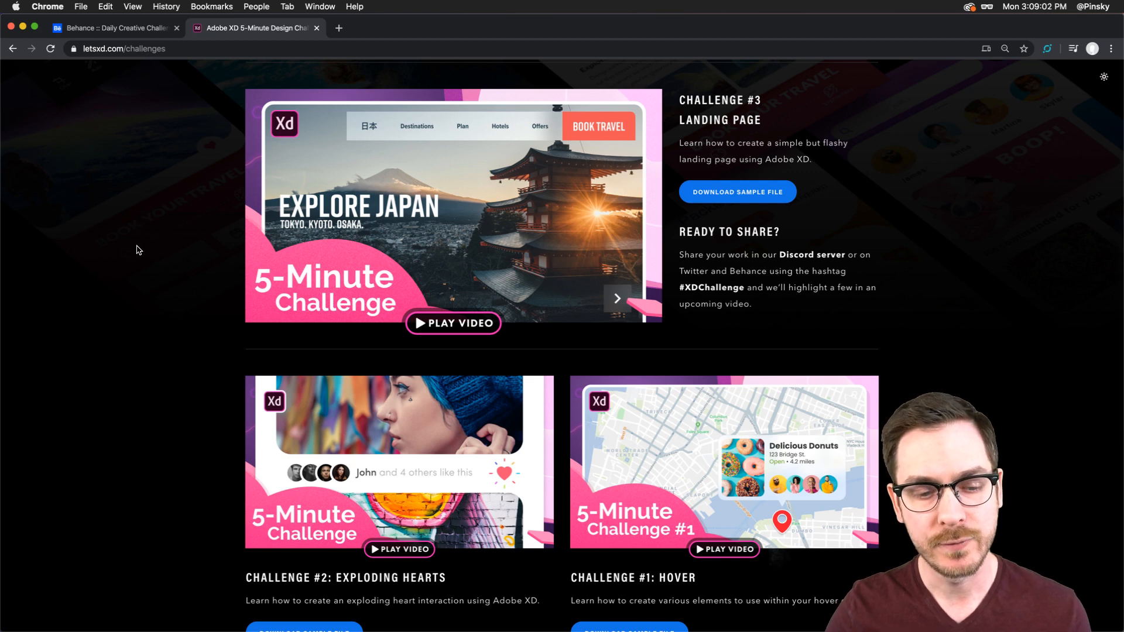
scroll(139, 250, "up", 1)
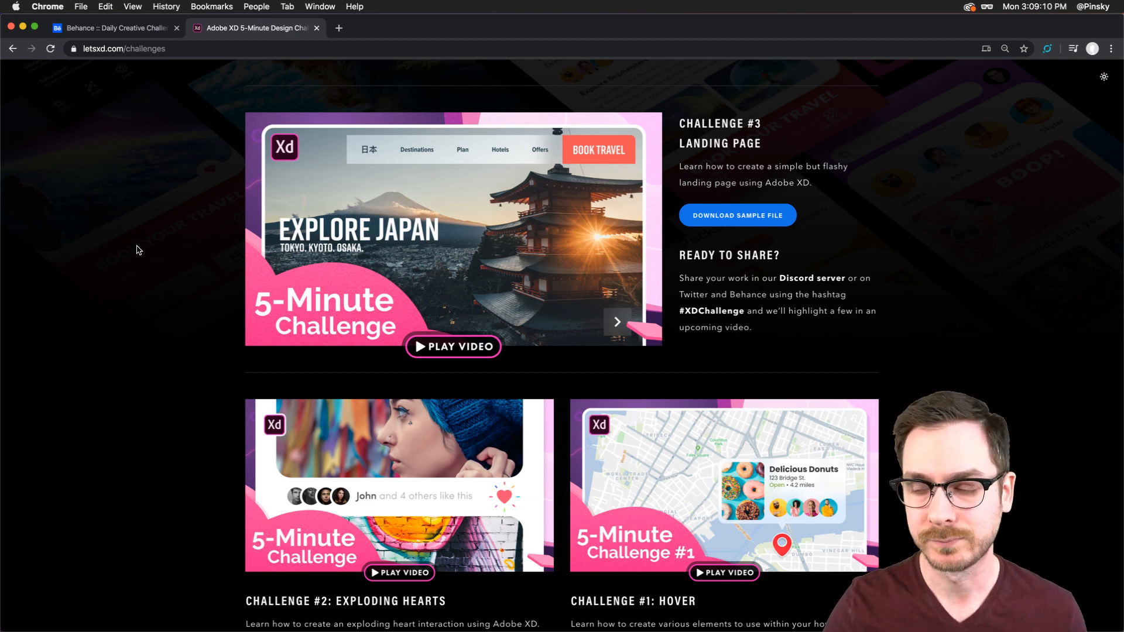
scroll(139, 250, "up", 6)
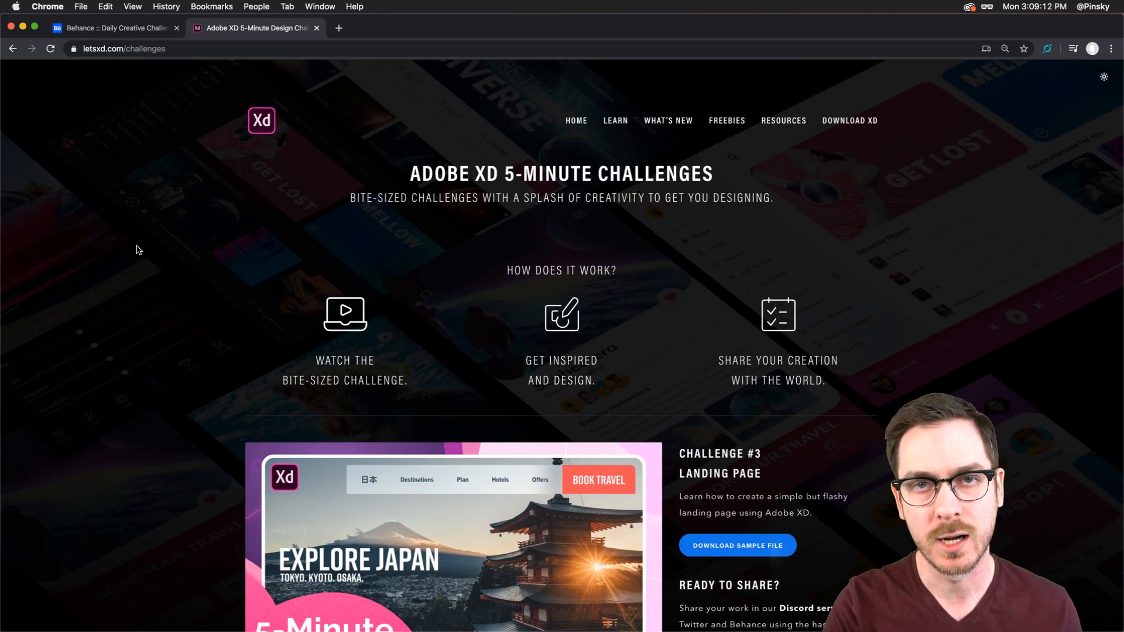
Open the Creative Cloud desktop app and look up XD among the desktop apps of the UI & UX category
left_click(969, 7)
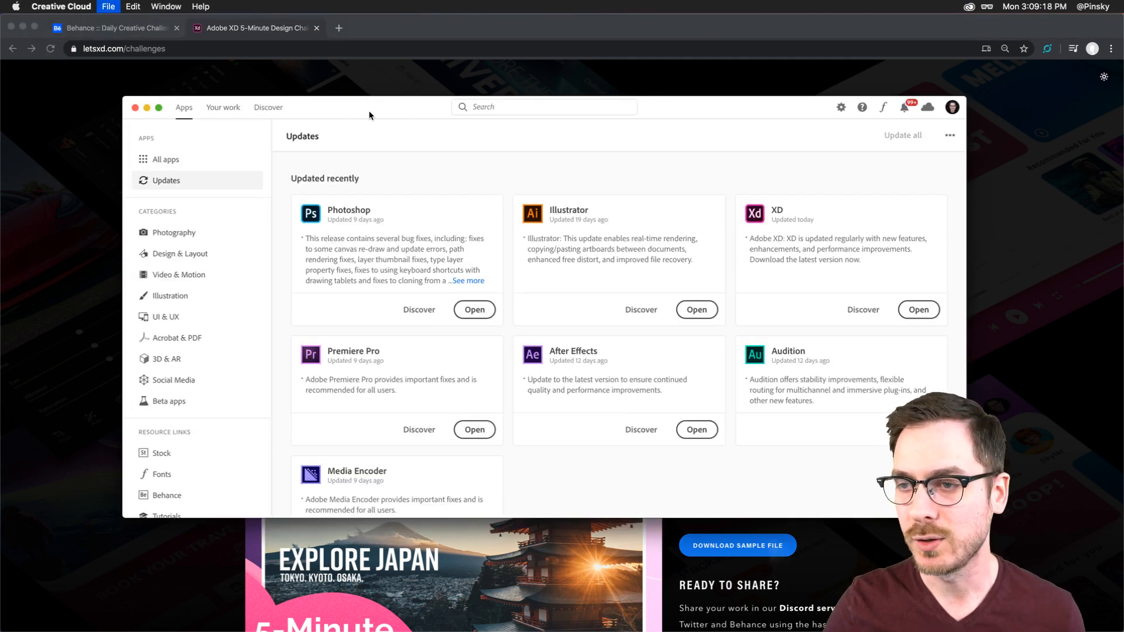
left_click_drag(376, 103, 369, 101)
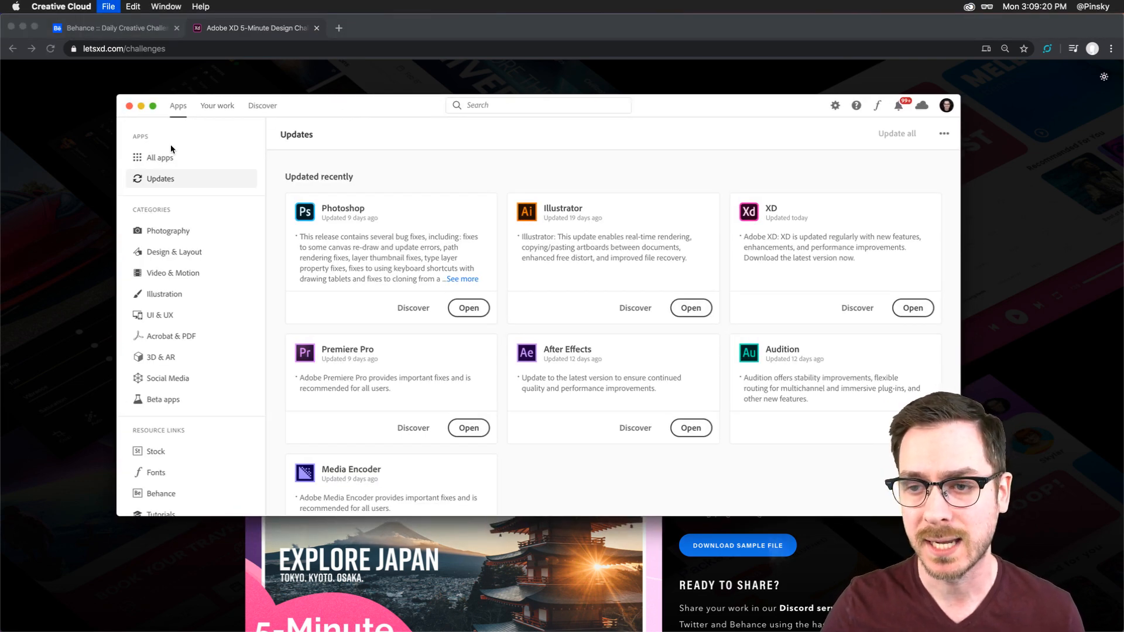
left_click(167, 160)
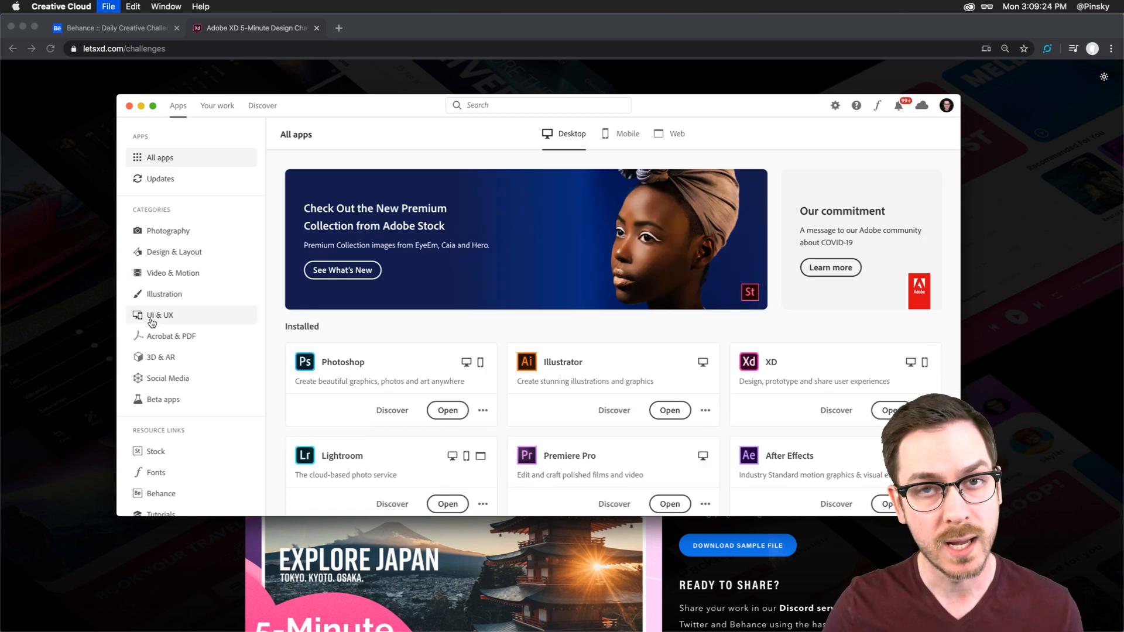
left_click(204, 317)
scroll(440, 257, "down", 3)
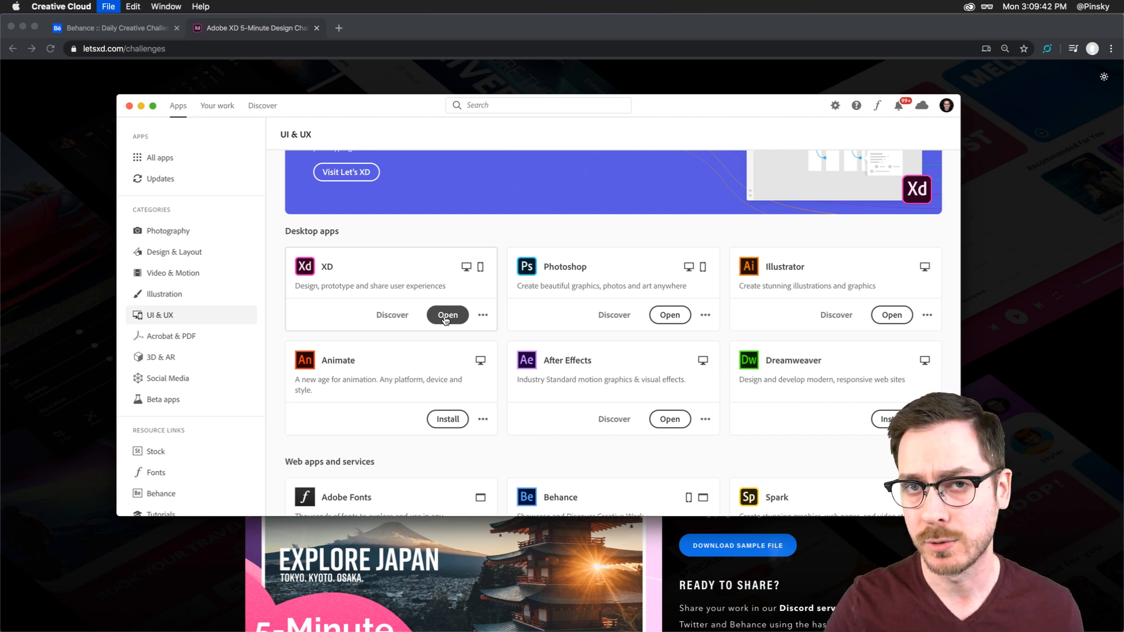
Close the Creative Cloud window, switch to the Behance Daily Creative Challenge page, and review its How does it work section
left_click(130, 107)
left_click(128, 32)
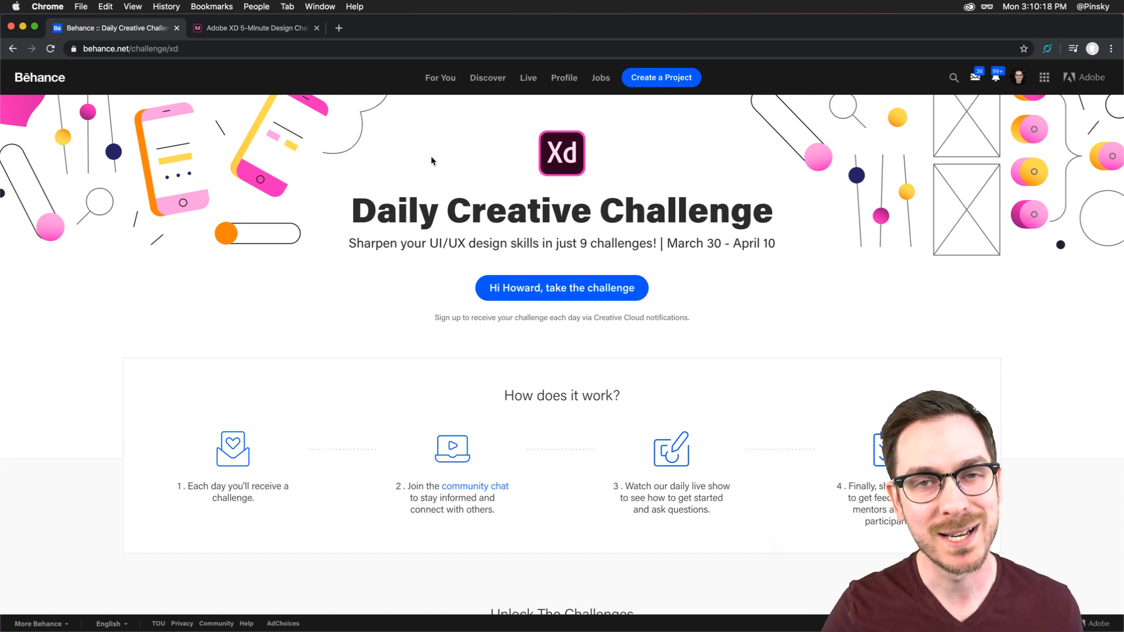
scroll(431, 156, "down", 5)
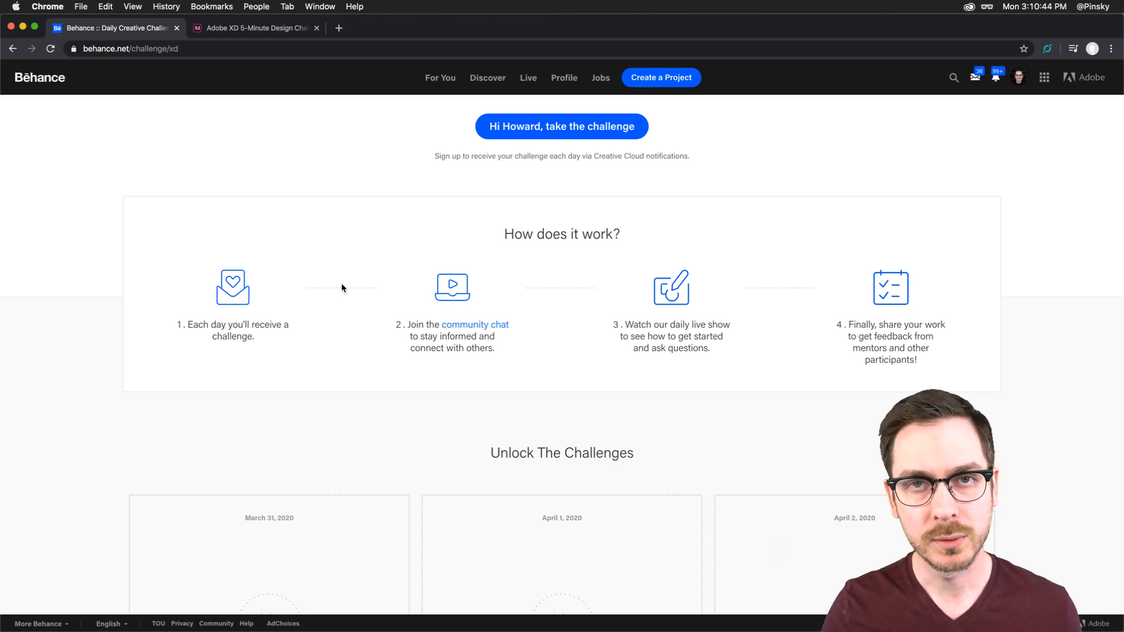
scroll(342, 288, "up", 3)
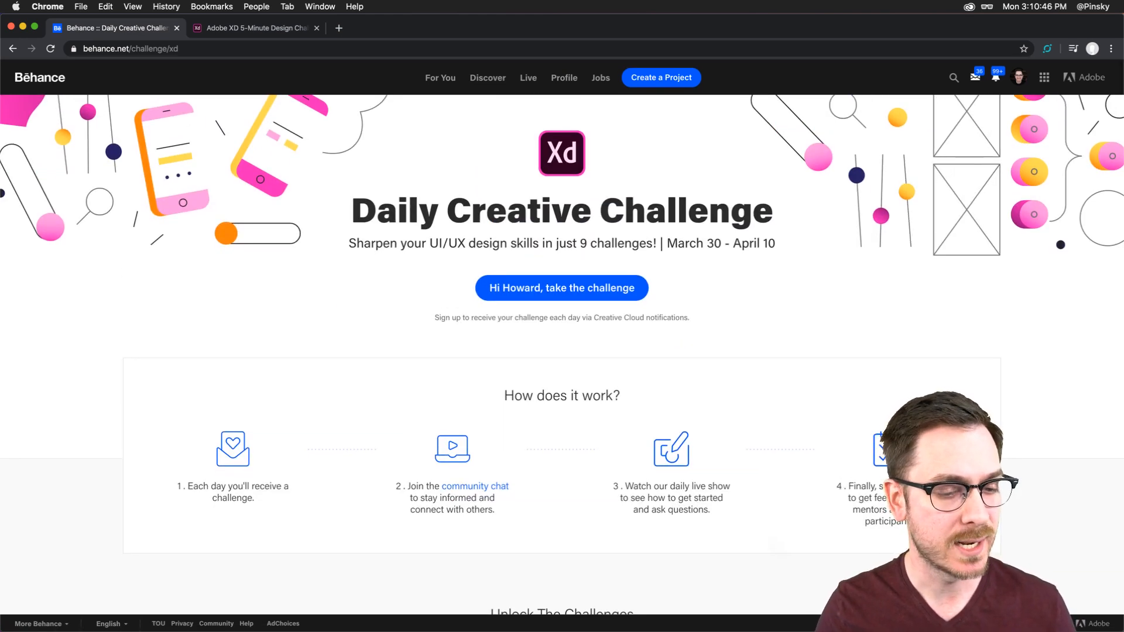
Switch to the Planets document in Adobe XD and inspect the Landing Page's hero area and its group of small planet icons
key("super+Tab")
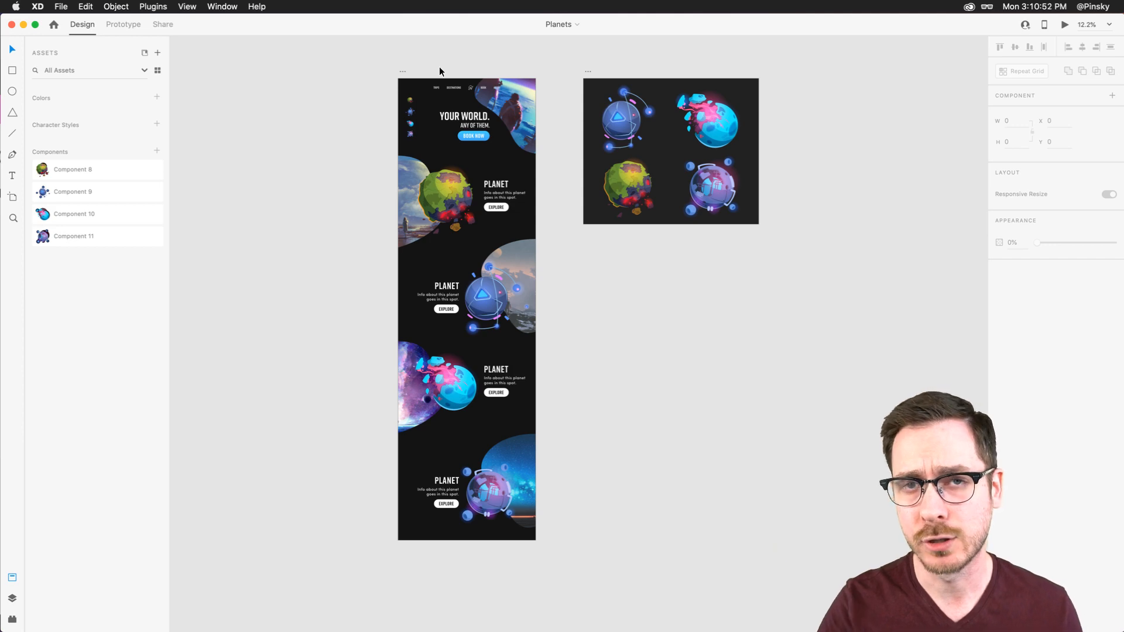
scroll(439, 71, "up", 10)
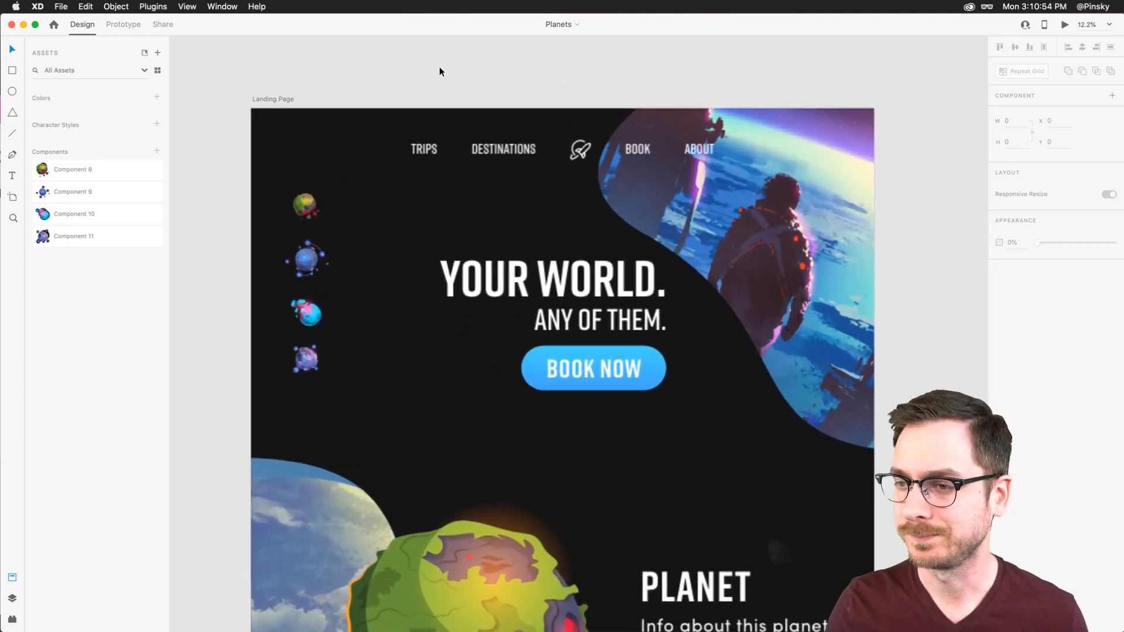
scroll(440, 71, "down", 1)
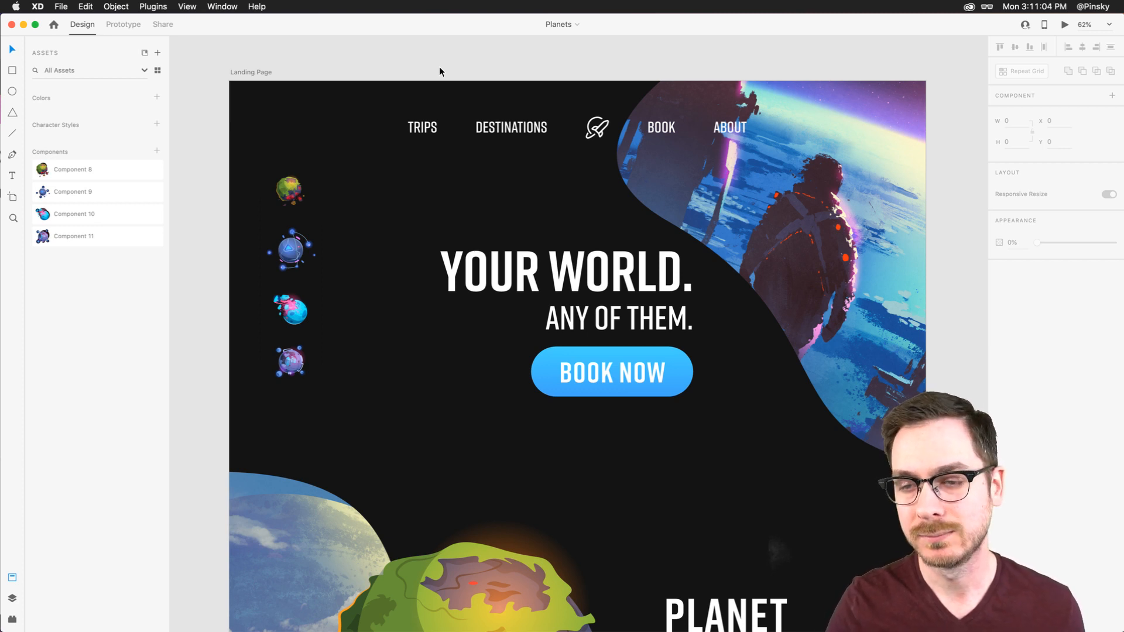
left_click(290, 251)
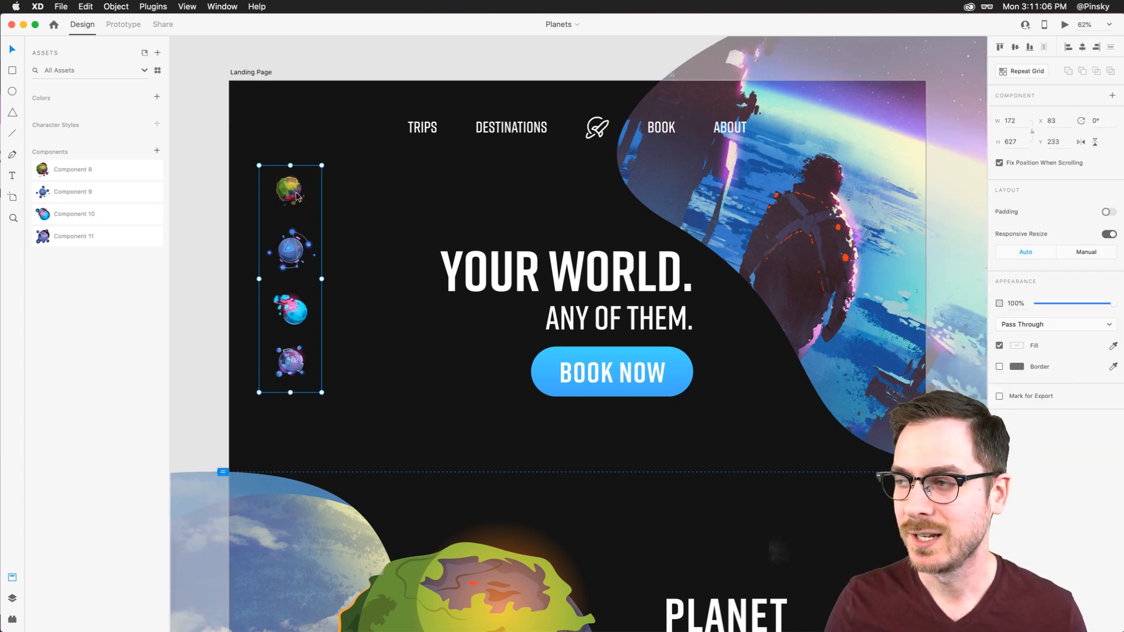
left_click(557, 55)
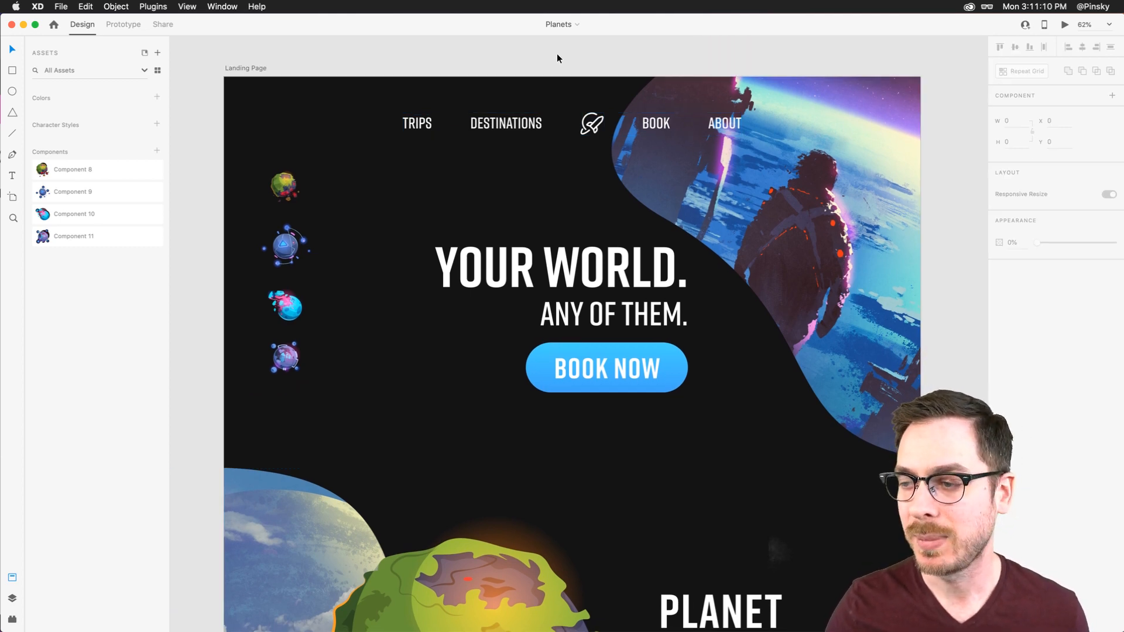
Examine the first planet section of the Landing Page and the four planet illustrations on the Planets artboard
scroll(582, 254, "down", 10)
scroll(582, 254, "down", 3)
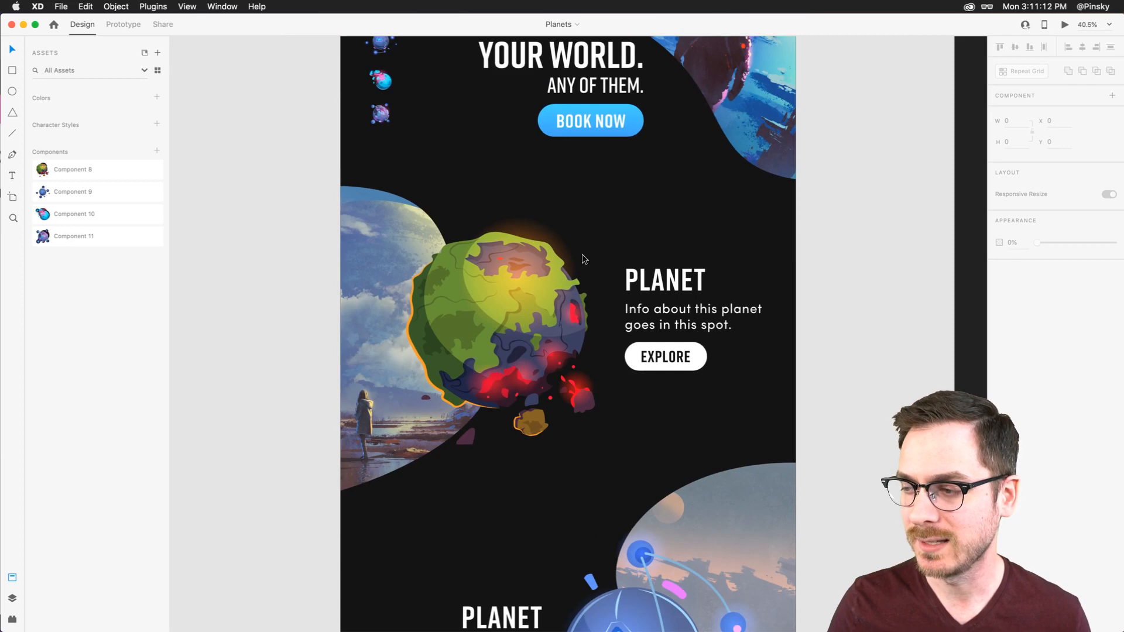
scroll(582, 254, "right", 10)
scroll(582, 255, "left", 3)
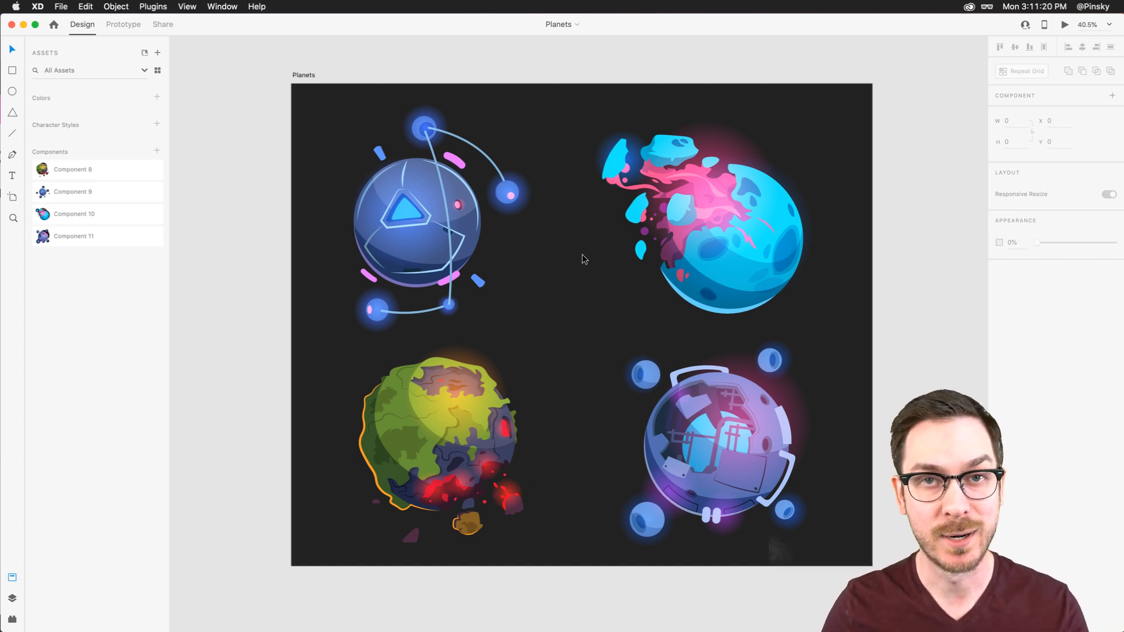
scroll(487, 103, "right", 1)
scroll(486, 103, "left", 1)
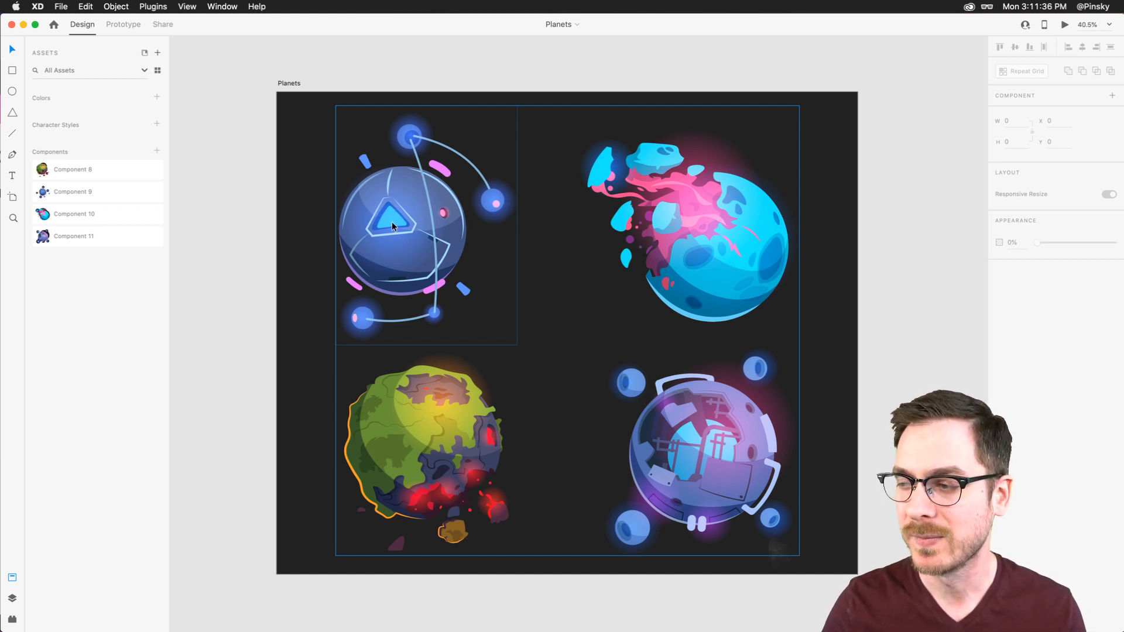
Return to the Landing Page and inspect the green planet with its heading, info text and Explore button up close
scroll(475, 247, "left", 12)
scroll(474, 247, "down", 2)
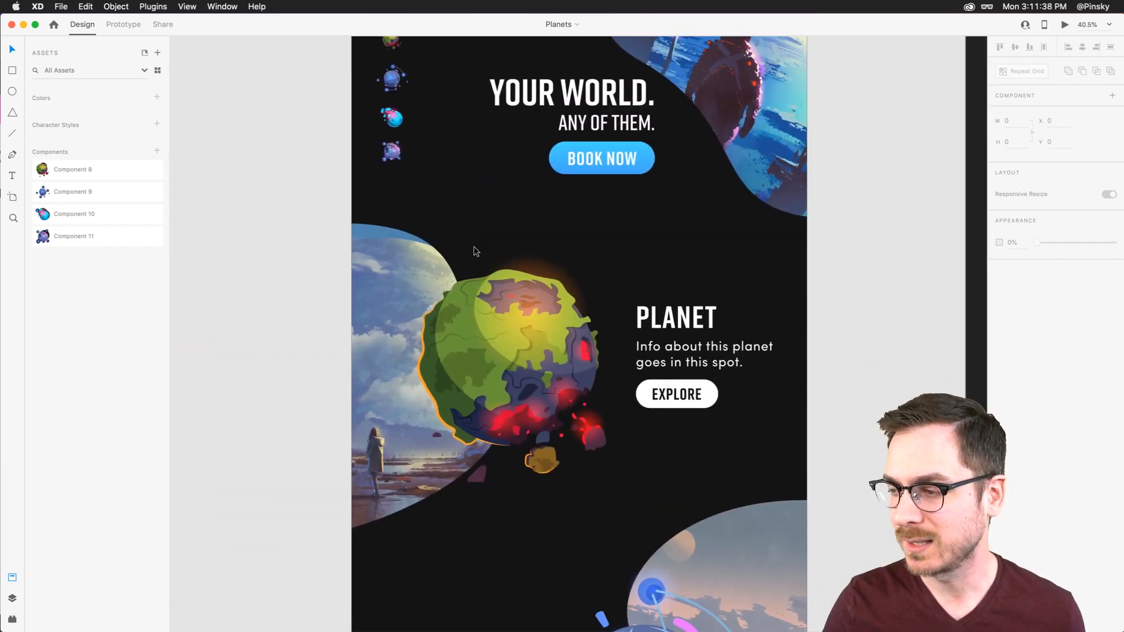
scroll(720, 332, "up", 5)
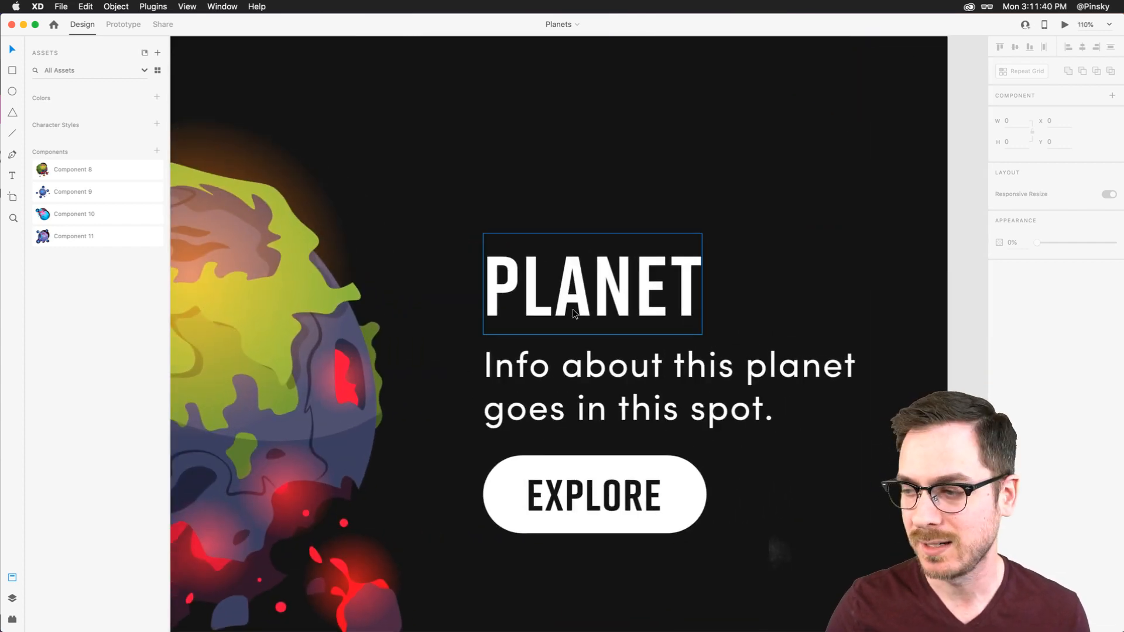
scroll(563, 311, "left", 3)
scroll(564, 311, "down", 1)
scroll(527, 328, "left", 2)
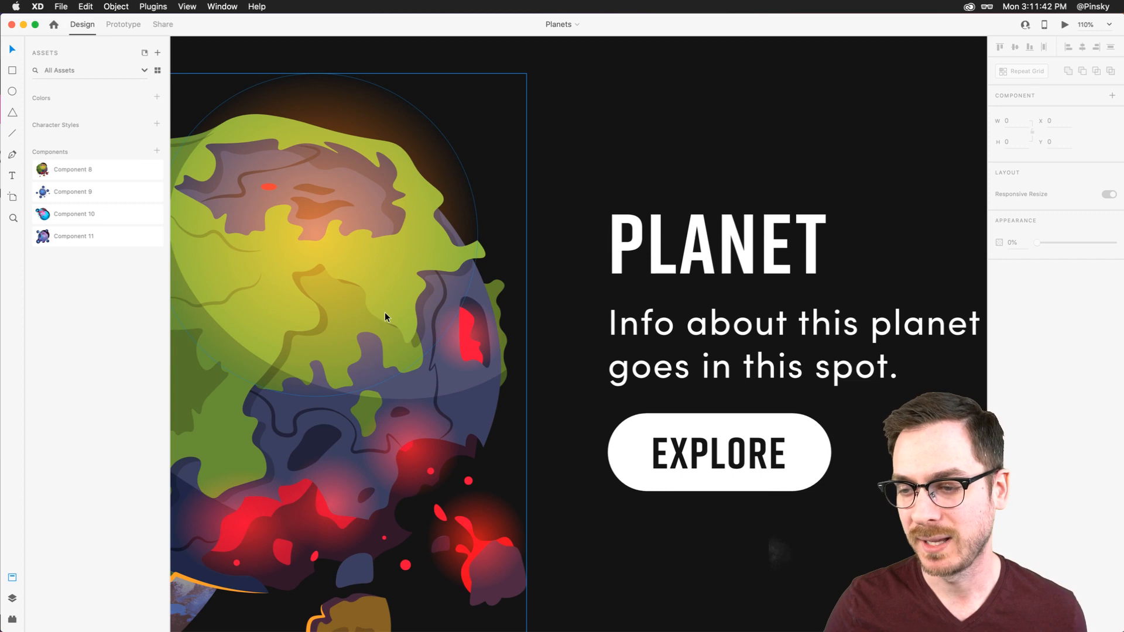
Examine the Landing Page's overall layout, then its hero area with the column of small planet icons
scroll(386, 369, "down", 4)
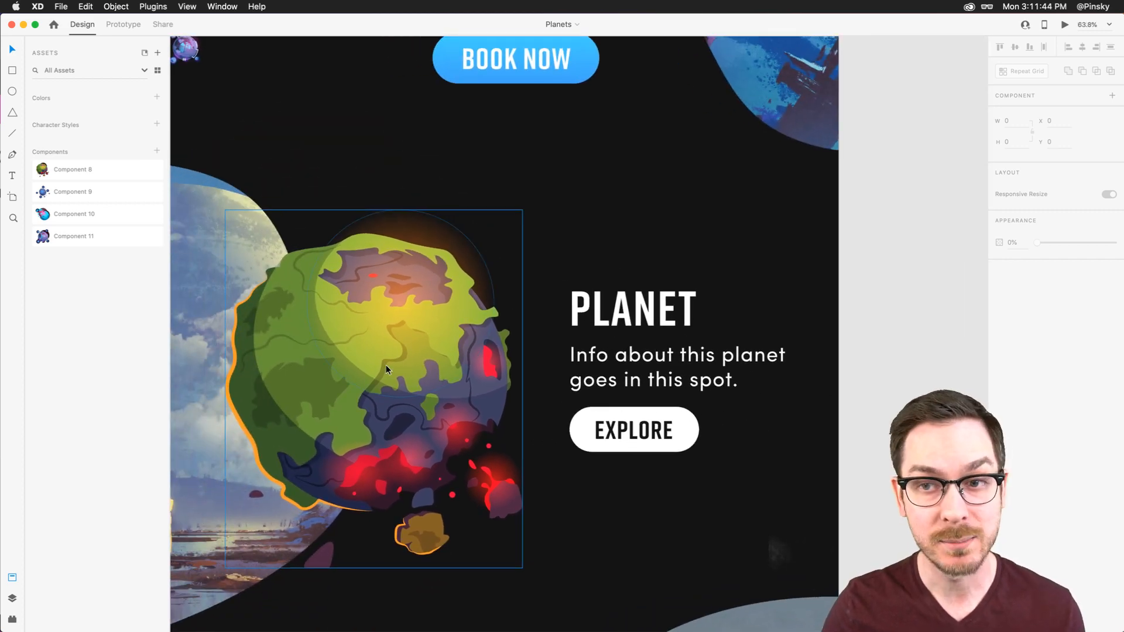
scroll(385, 364, "down", 4)
scroll(386, 365, "down", 1)
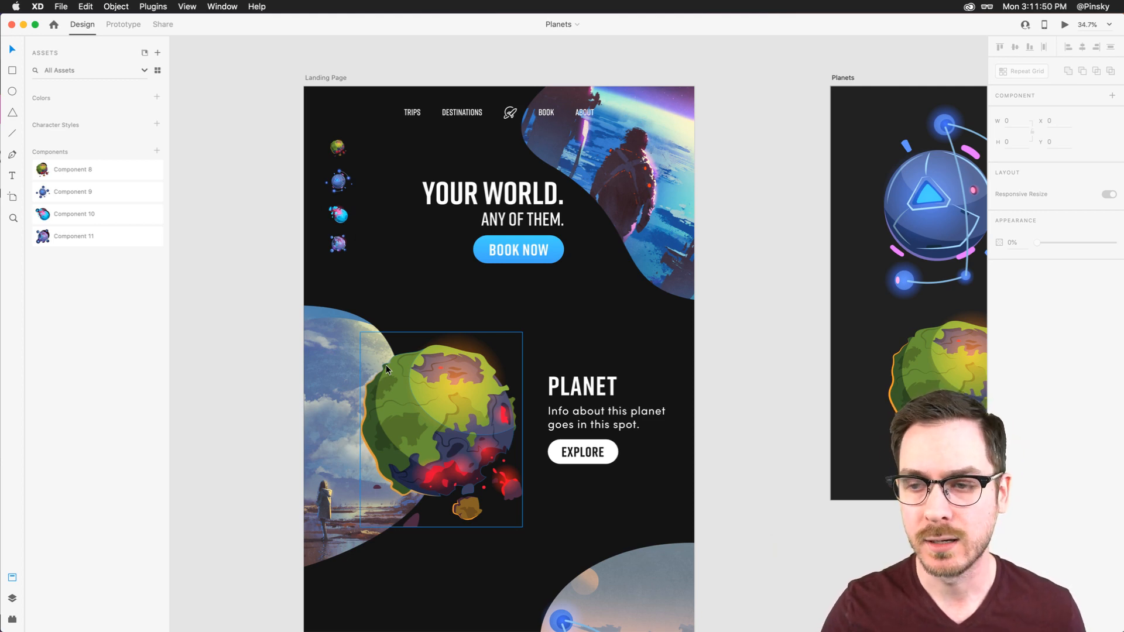
scroll(276, 164, "up", 3)
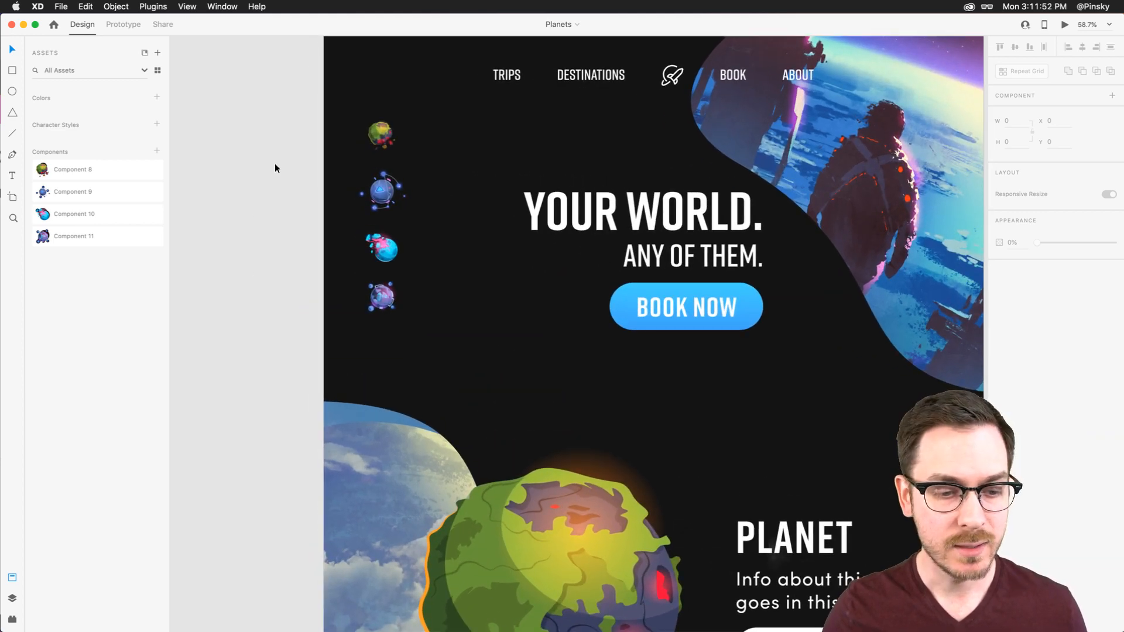
scroll(275, 166, "up", 3)
scroll(274, 167, "right", 1)
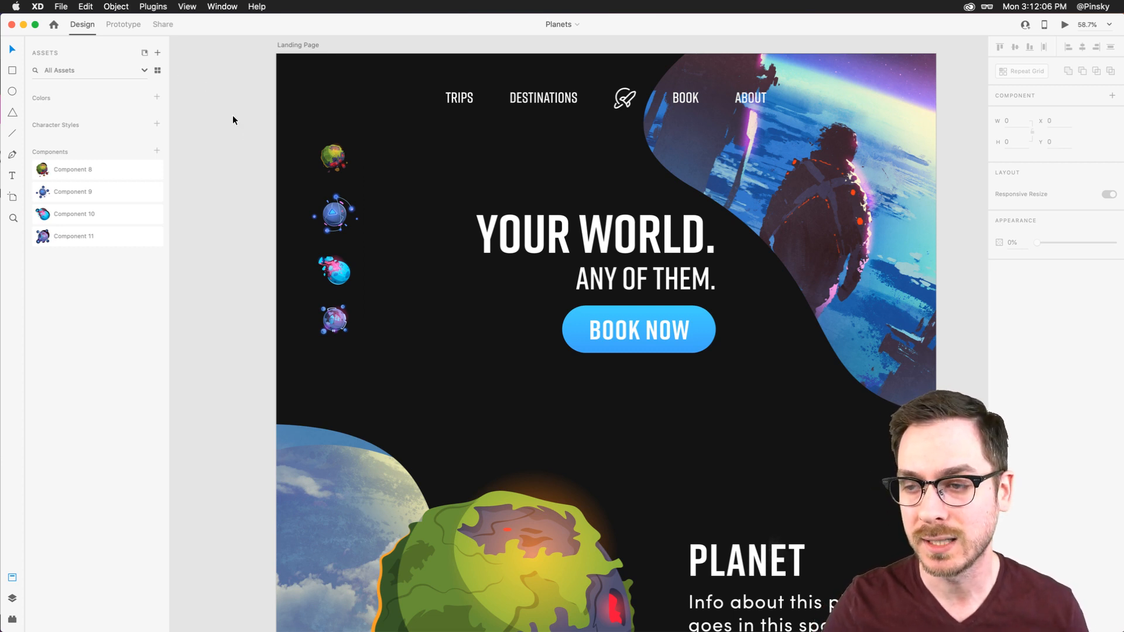
scroll(246, 138, "up", 2)
scroll(246, 138, "right", 2)
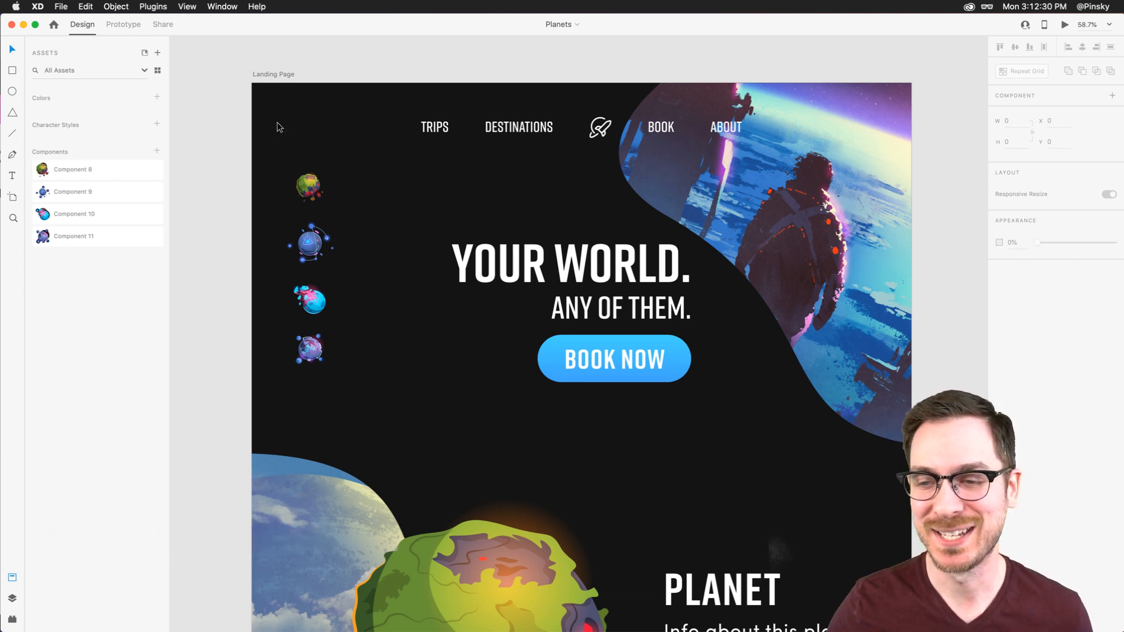
scroll(214, 139, "up", 1)
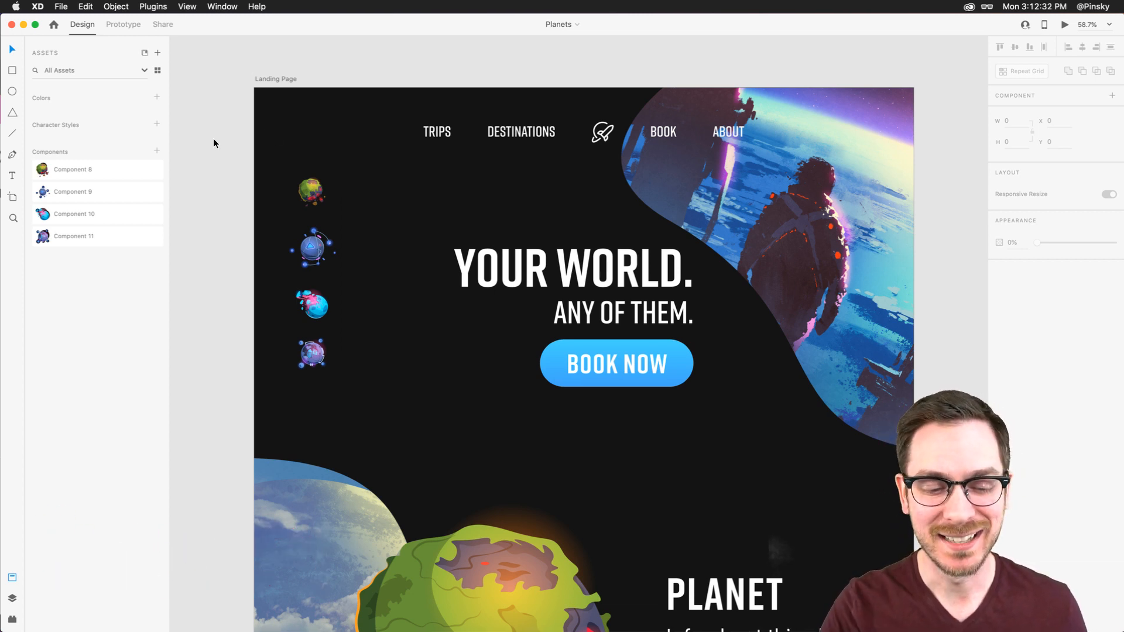
scroll(213, 140, "right", 2)
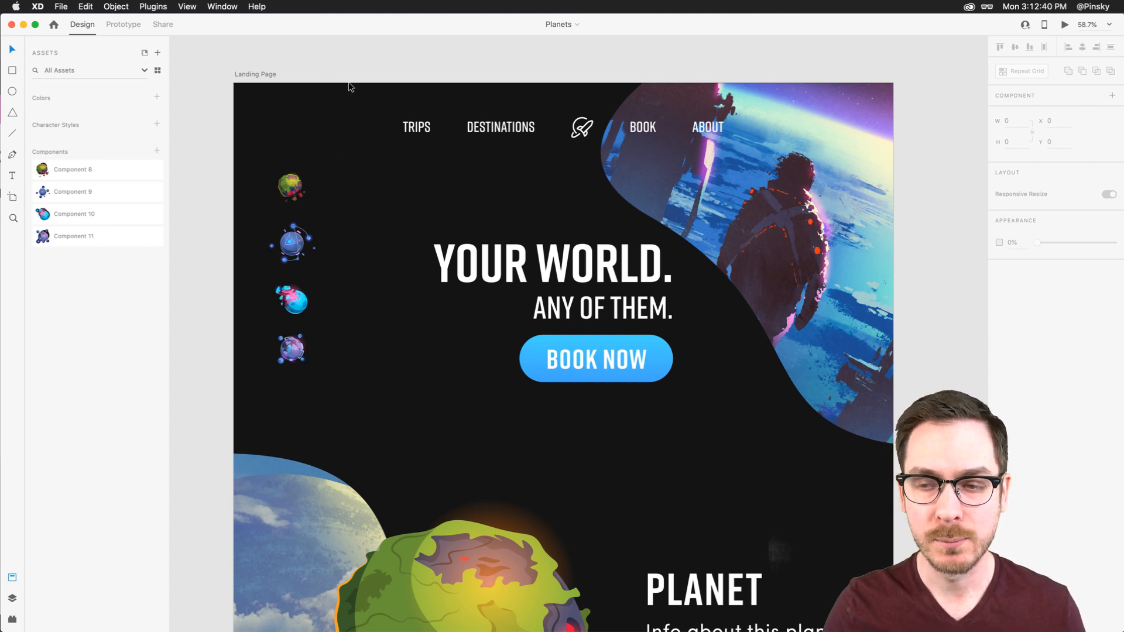
Switch to Prototype mode and select the green planet inside the Landing Page's icon group to inspect its interaction settings
left_click(124, 24)
left_click(292, 182)
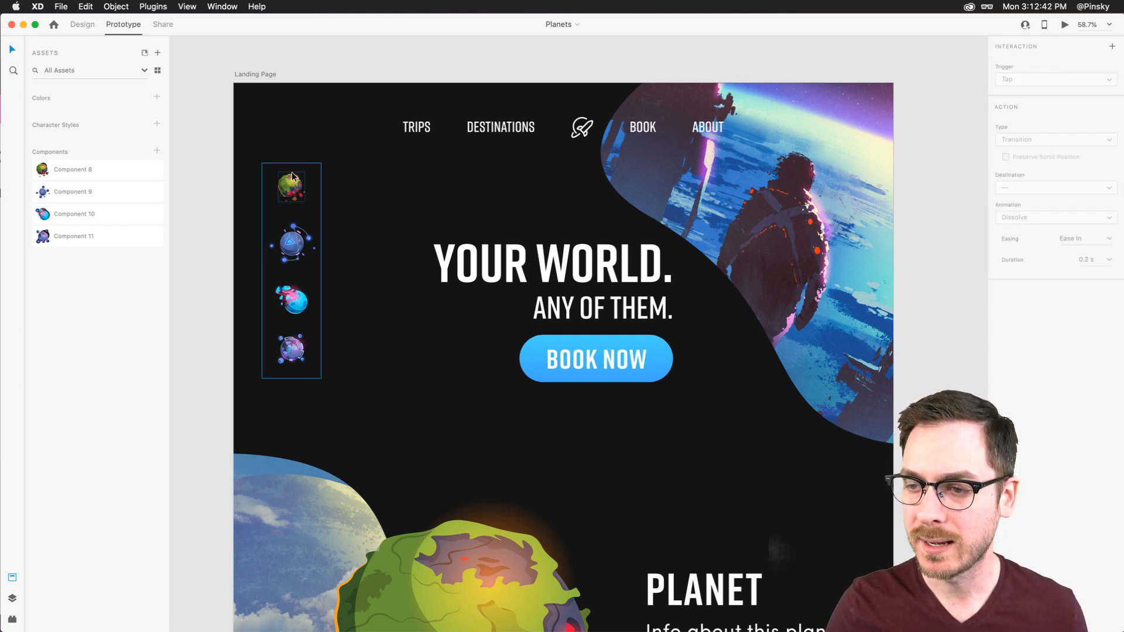
scroll(293, 179, "up", 5)
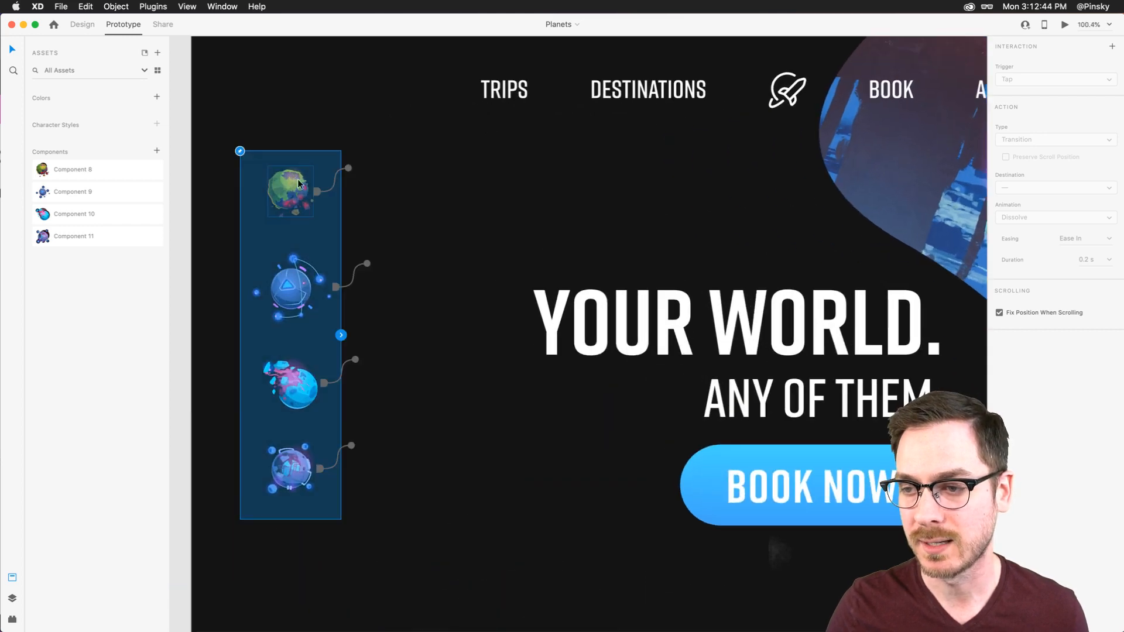
double_click(298, 194)
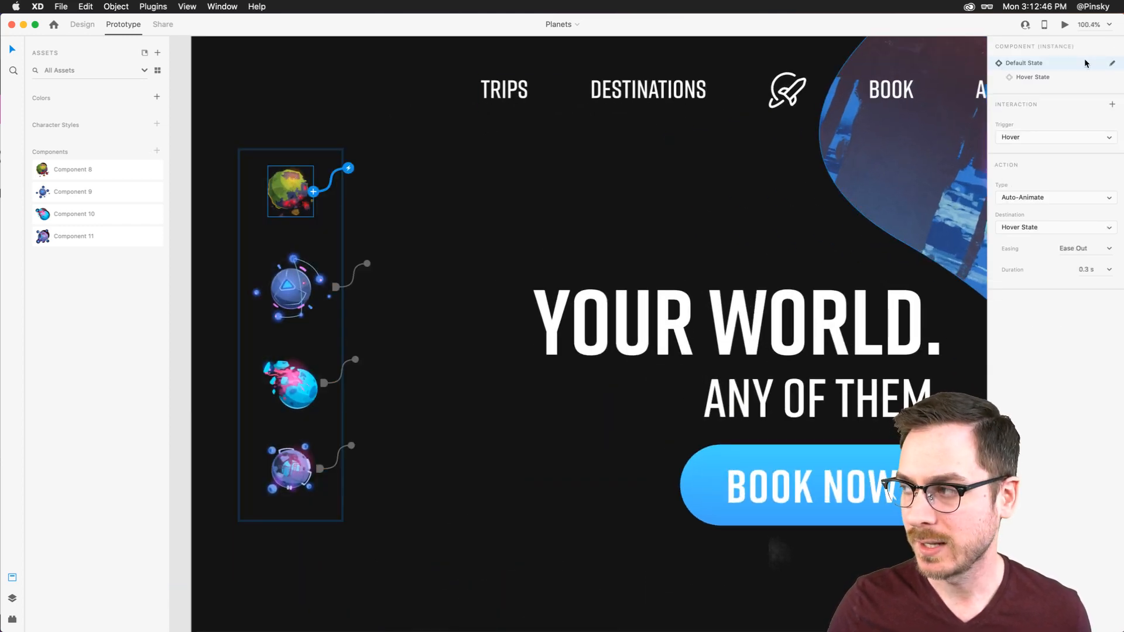
Compare the green planet icon's Default State and Hover State up close, ending on the Default State
left_click(1043, 78)
left_click(1037, 63)
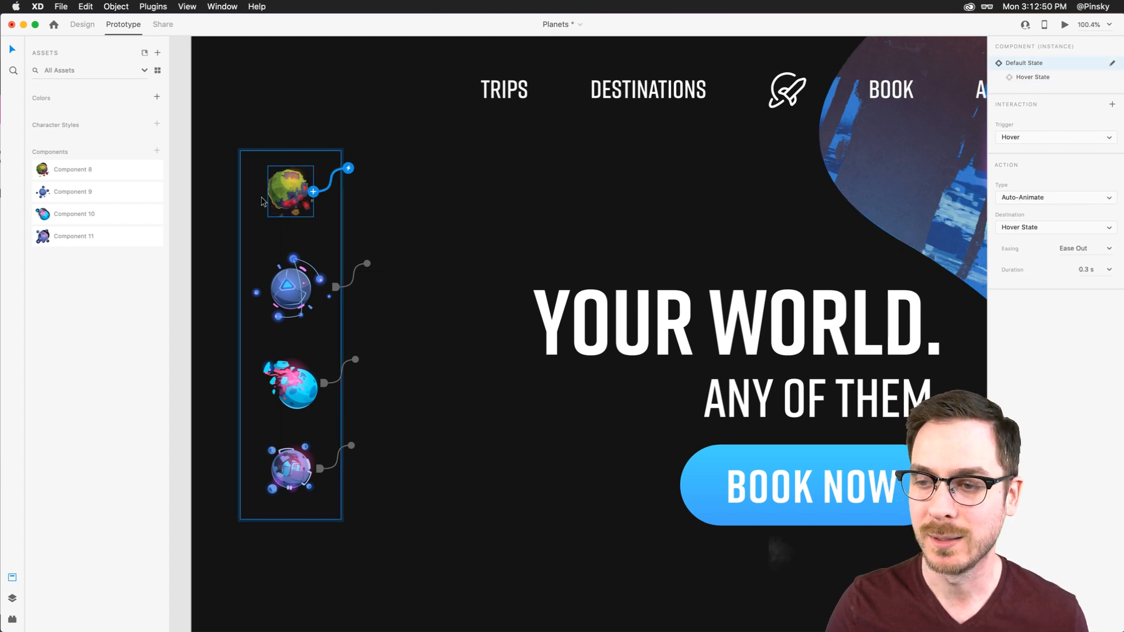
scroll(259, 186, "up", 5)
scroll(259, 186, "up", 3)
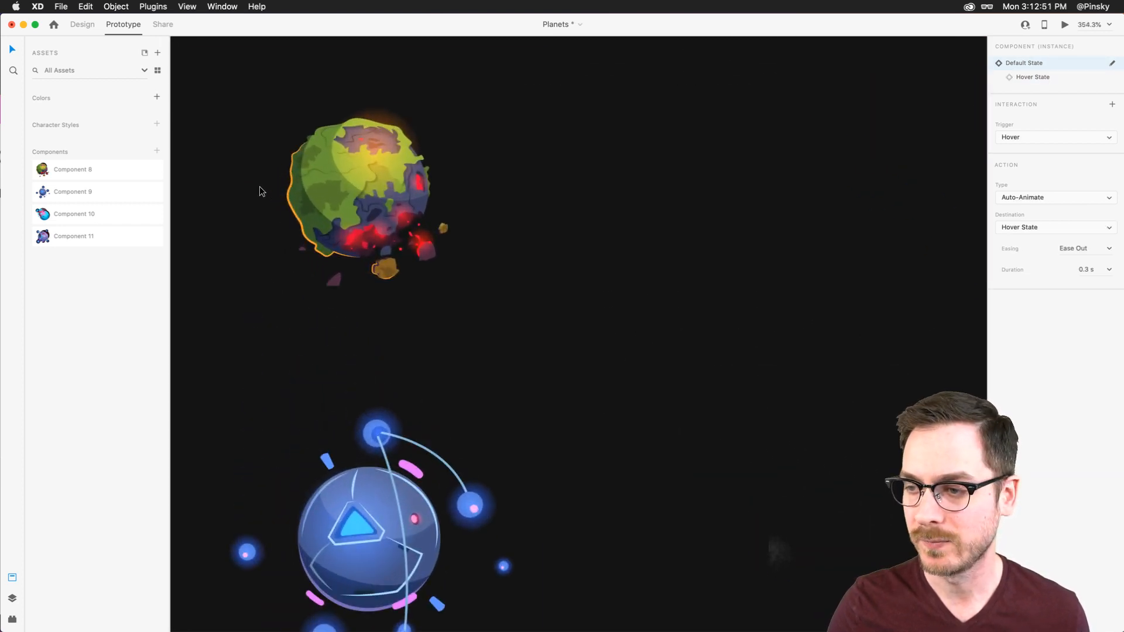
left_click(1032, 63)
left_click(1035, 77)
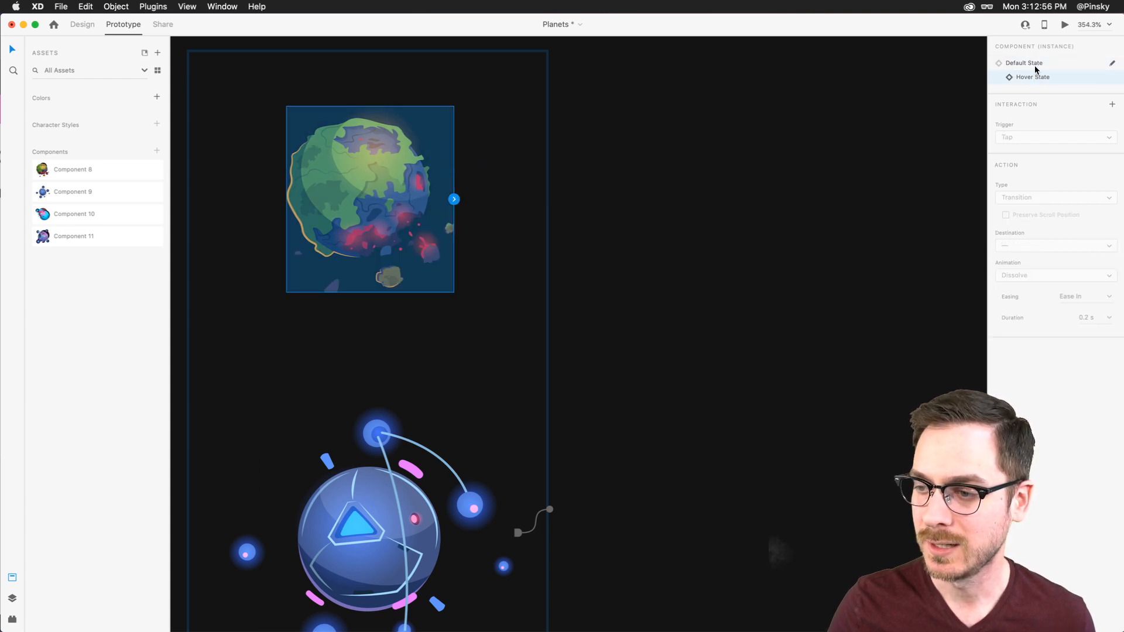
left_click(1035, 63)
Select the blue orbiting planet icon and compare its Default State with its Hover State
scroll(366, 416, "down", 4)
left_click(294, 462)
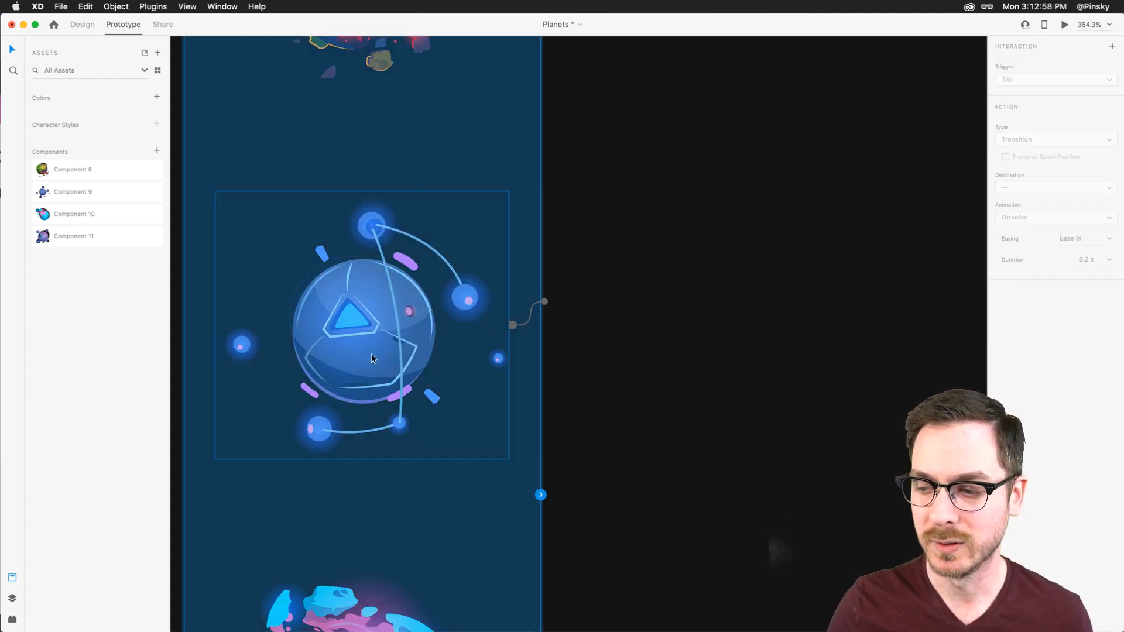
left_click(376, 351)
left_click(1032, 78)
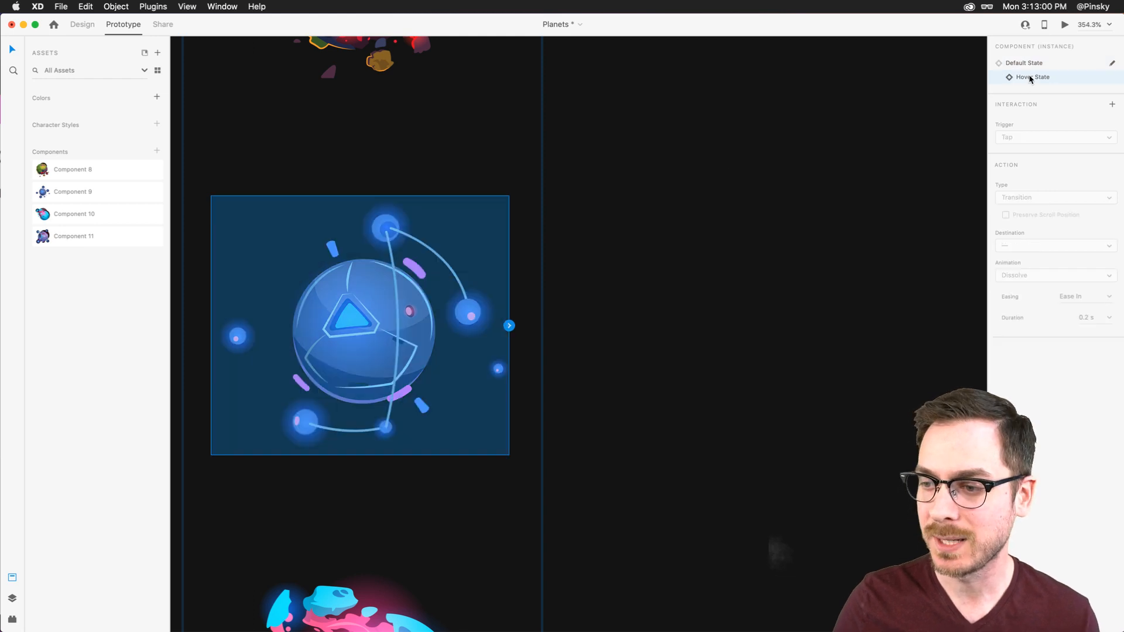
left_click(1028, 63)
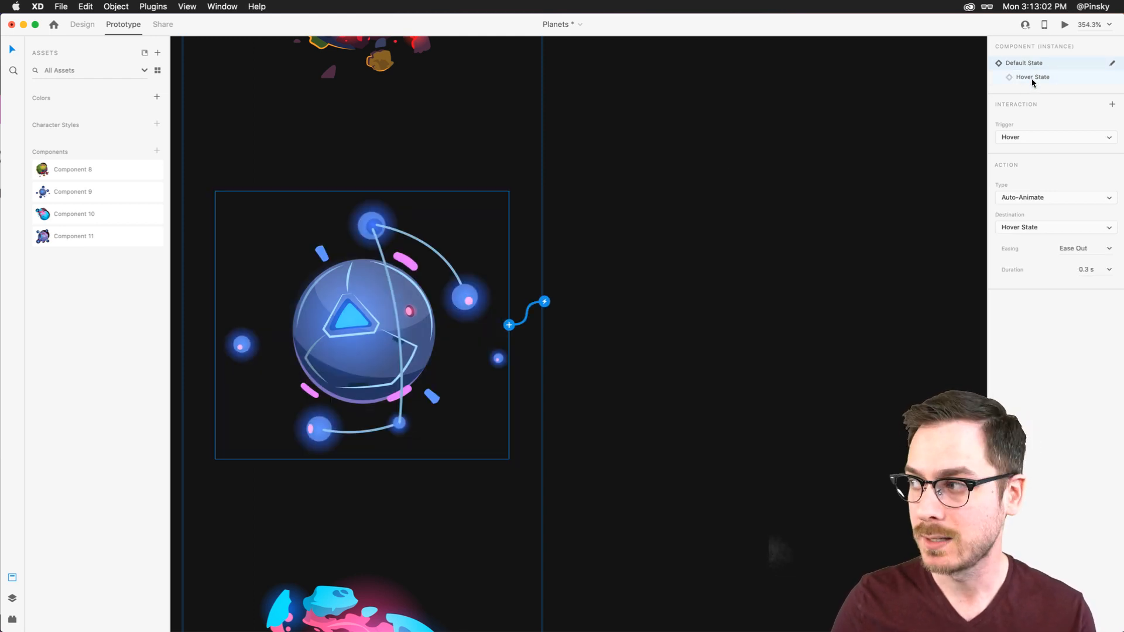
left_click(1032, 76)
left_click(1032, 65)
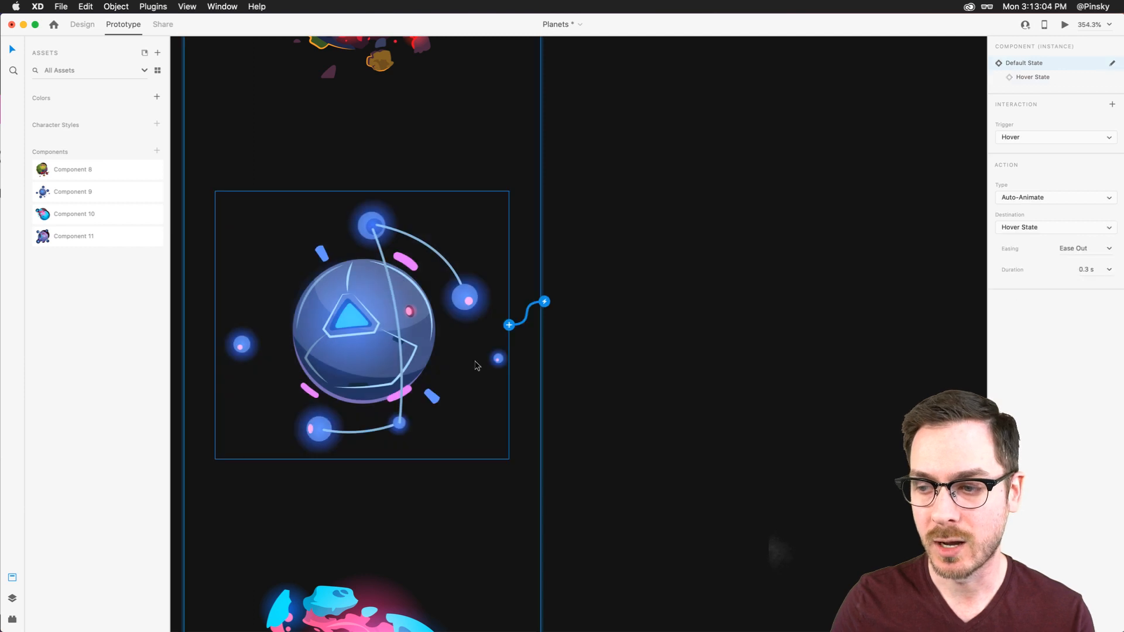
Select the broken cyan and pink planet icon and compare its Default State with its Hover State
scroll(475, 365, "down", 10)
left_click(356, 346)
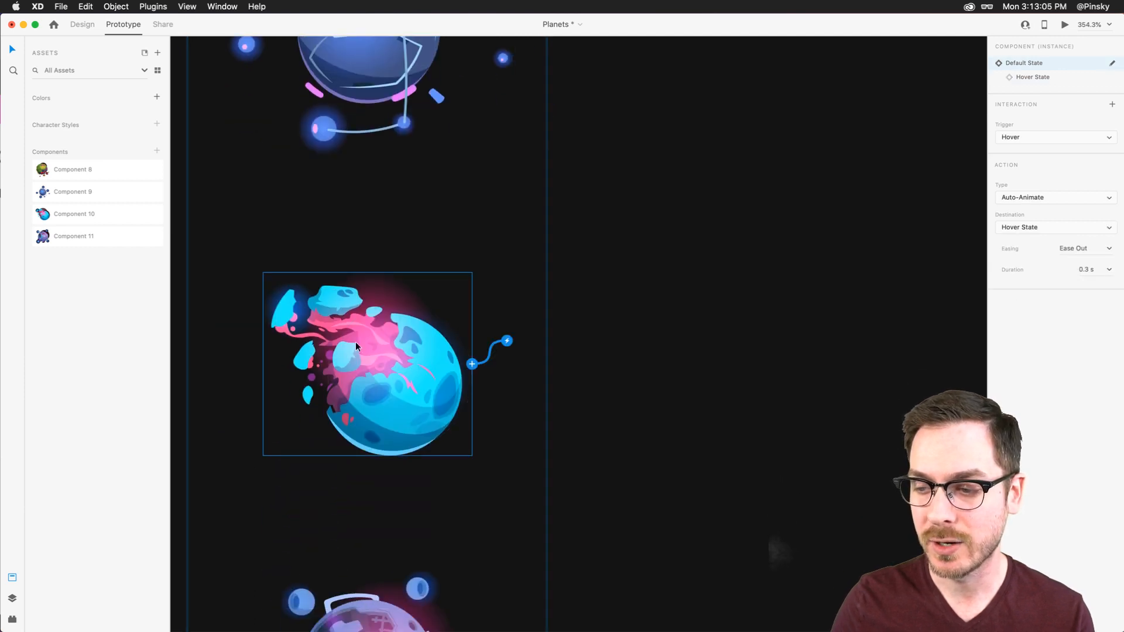
left_click(1040, 76)
left_click(1033, 63)
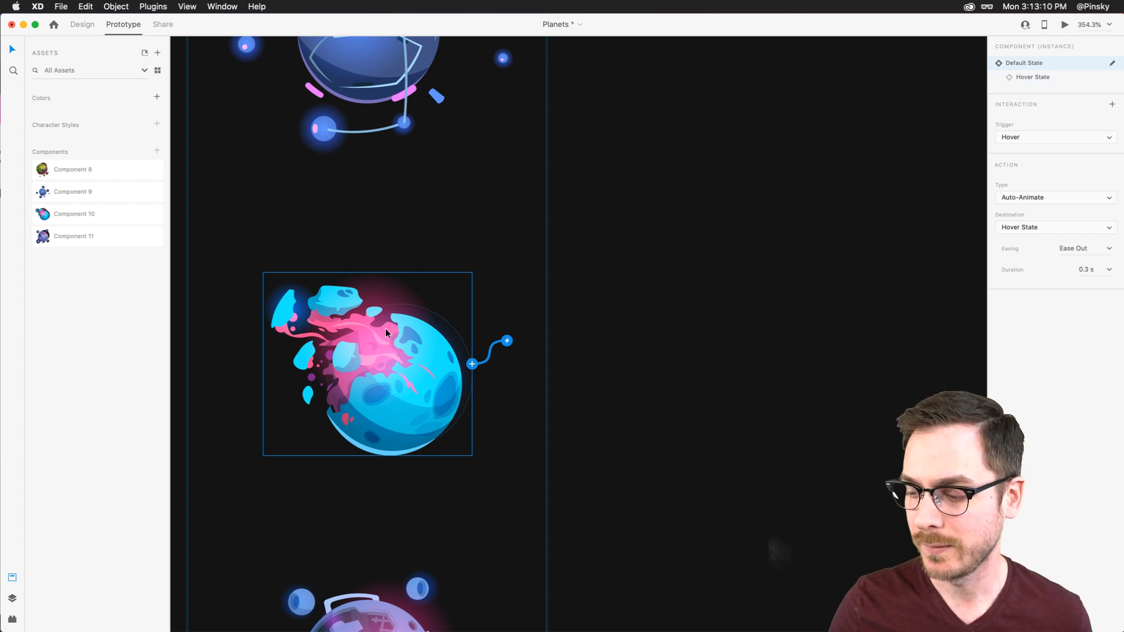
scroll(385, 328, "down", 1)
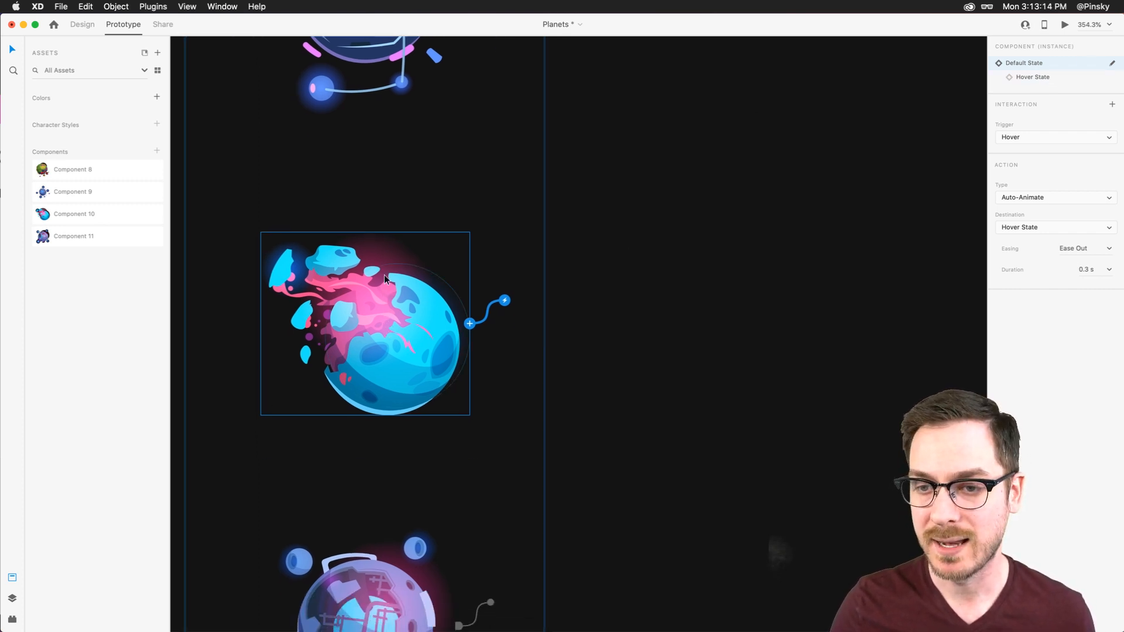
Open the master of Component 10 for editing and delete its Hover State
right_click(80, 211)
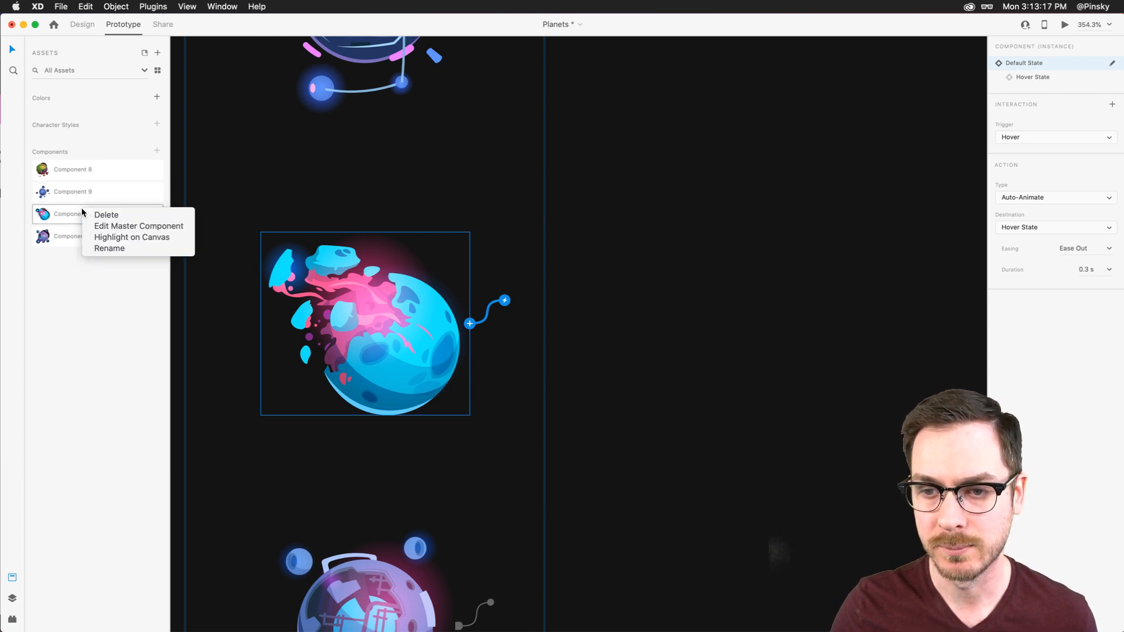
left_click(112, 225)
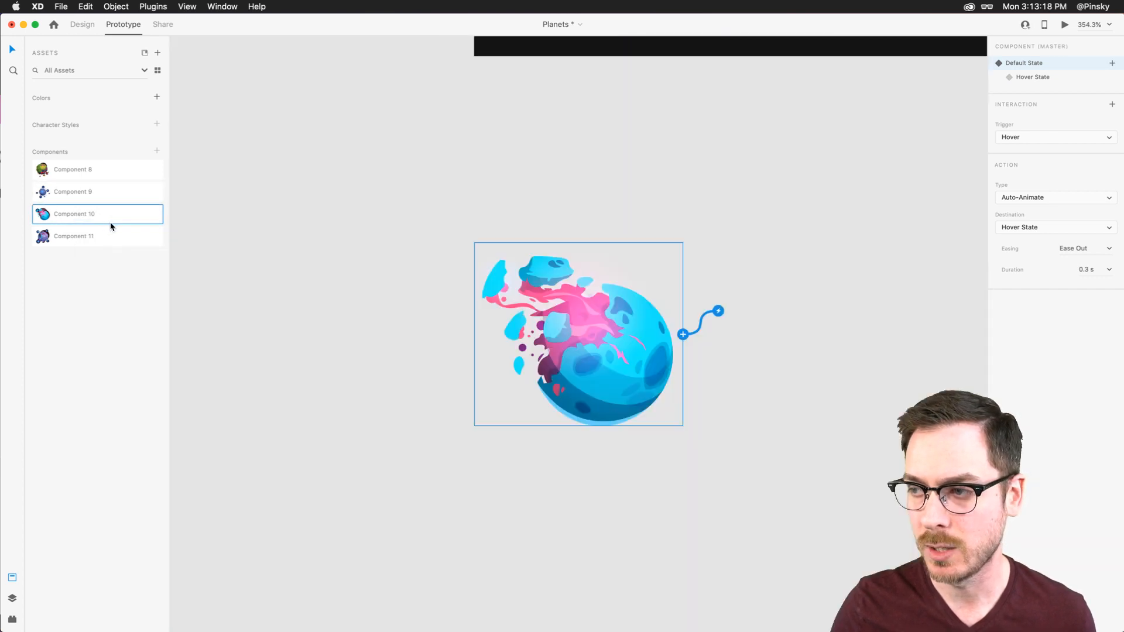
right_click(1058, 75)
left_click(1066, 78)
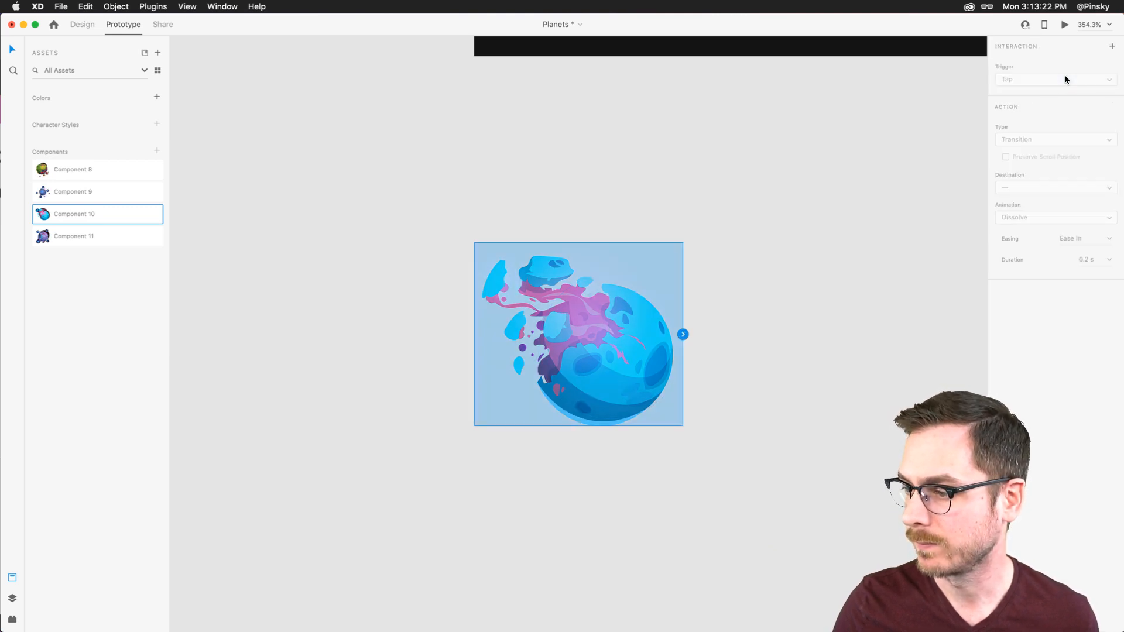
Show the document's layers, switch to Design mode and select the Component 10 master planet on the pasteboard
scroll(642, 359, "up", 3)
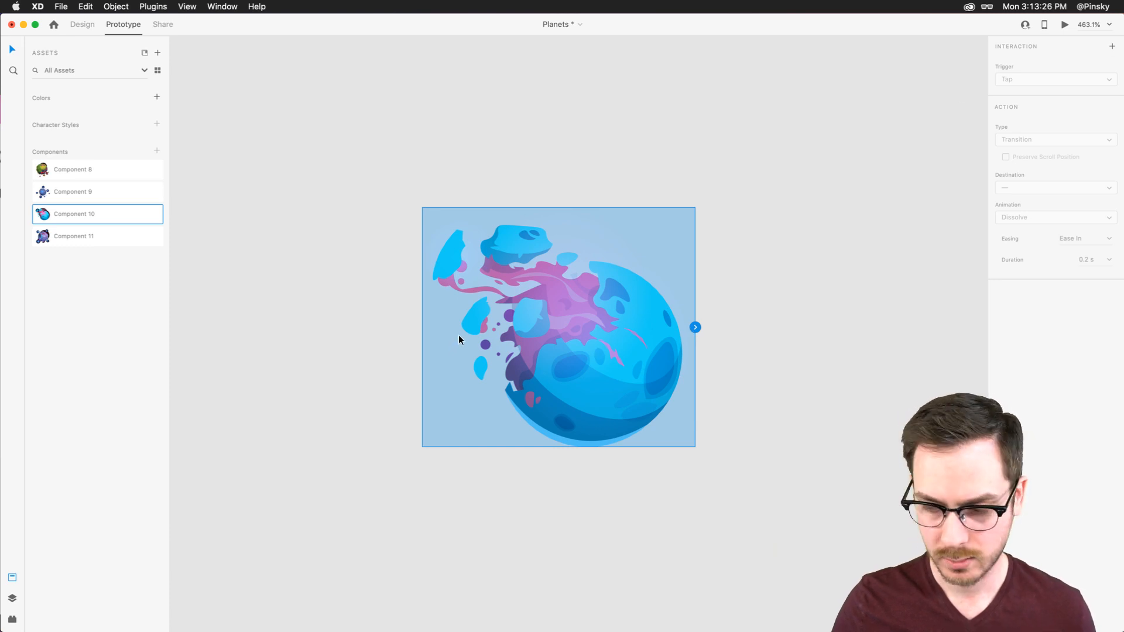
key("super+y")
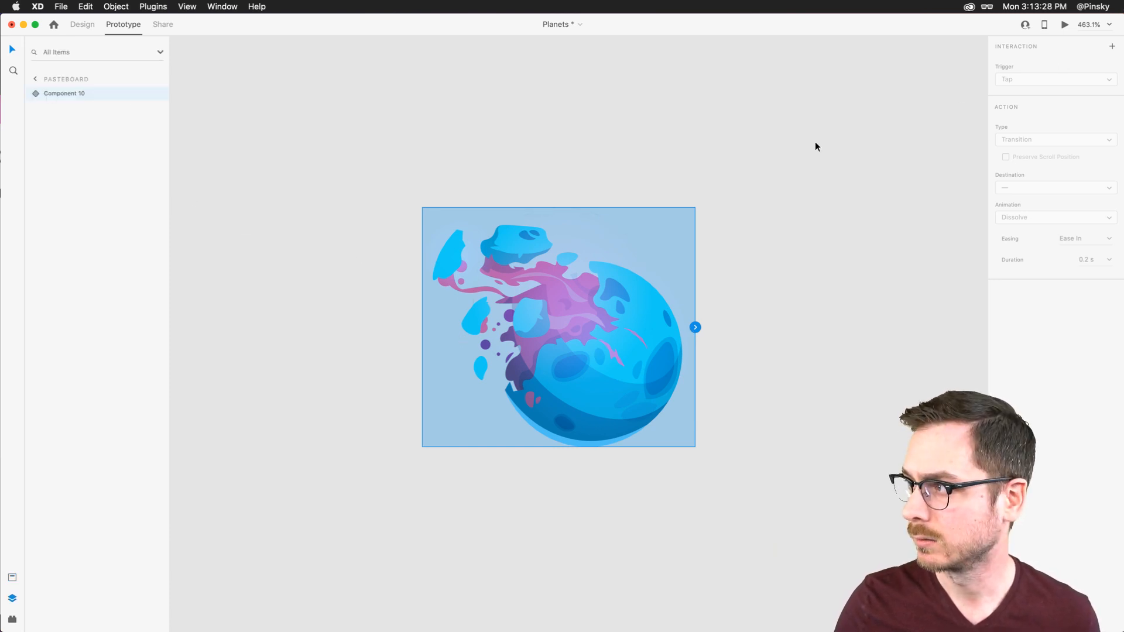
left_click(720, 217)
left_click(82, 25)
left_click(540, 278)
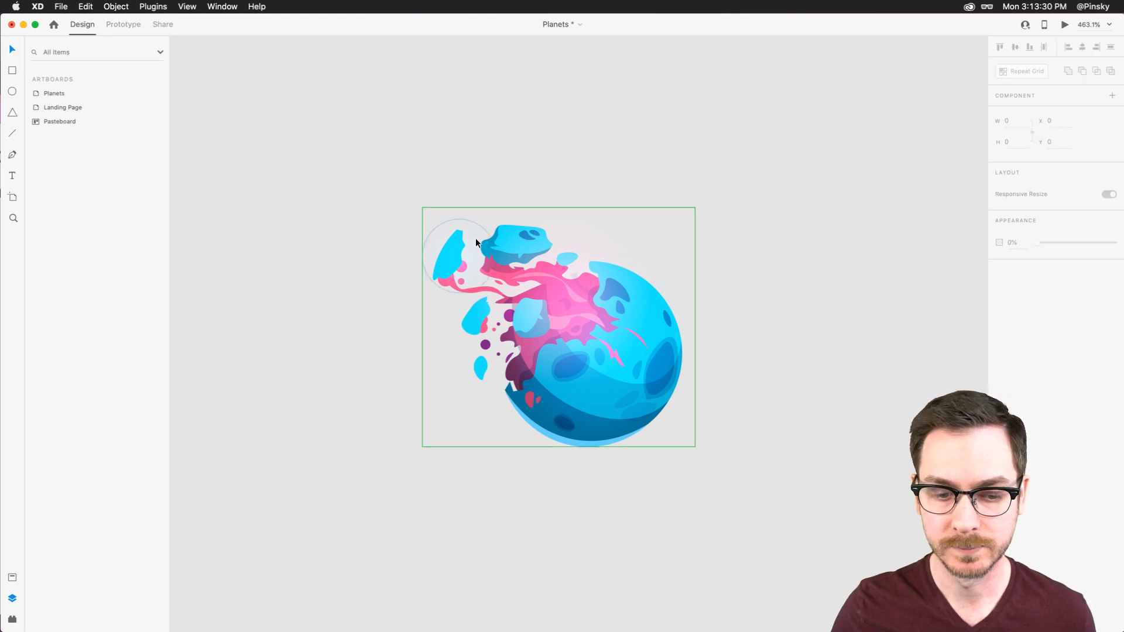
left_click(1113, 113)
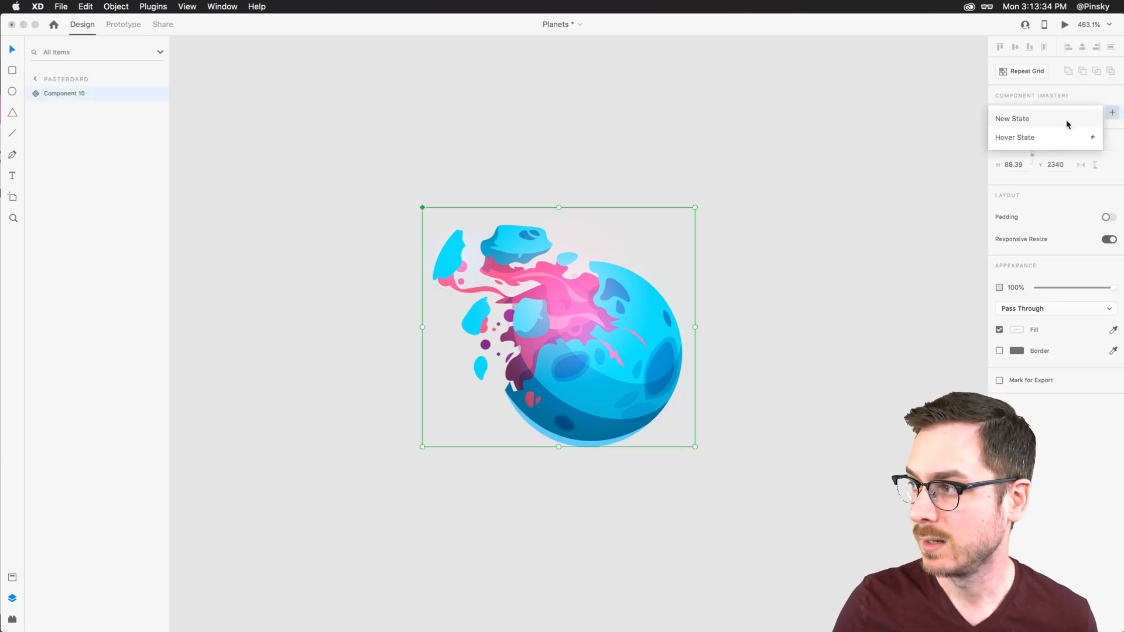
left_click(1057, 137)
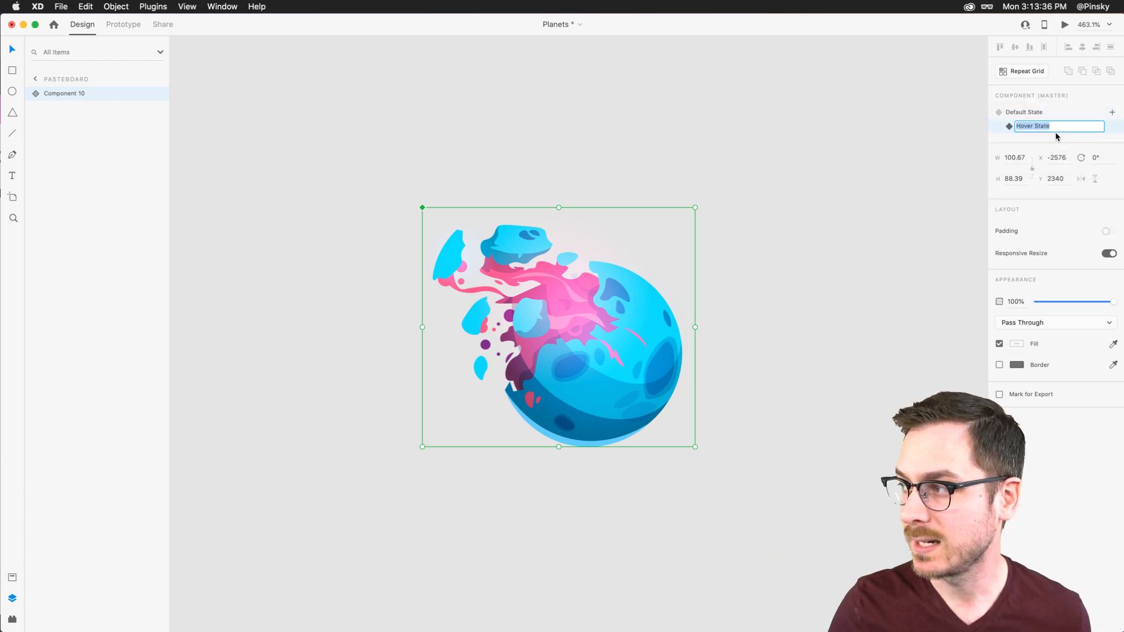
key("Return")
left_click(916, 167)
key("super+z")
Add a Hover State to the Component 10 master, keeping the default name
left_click(609, 318)
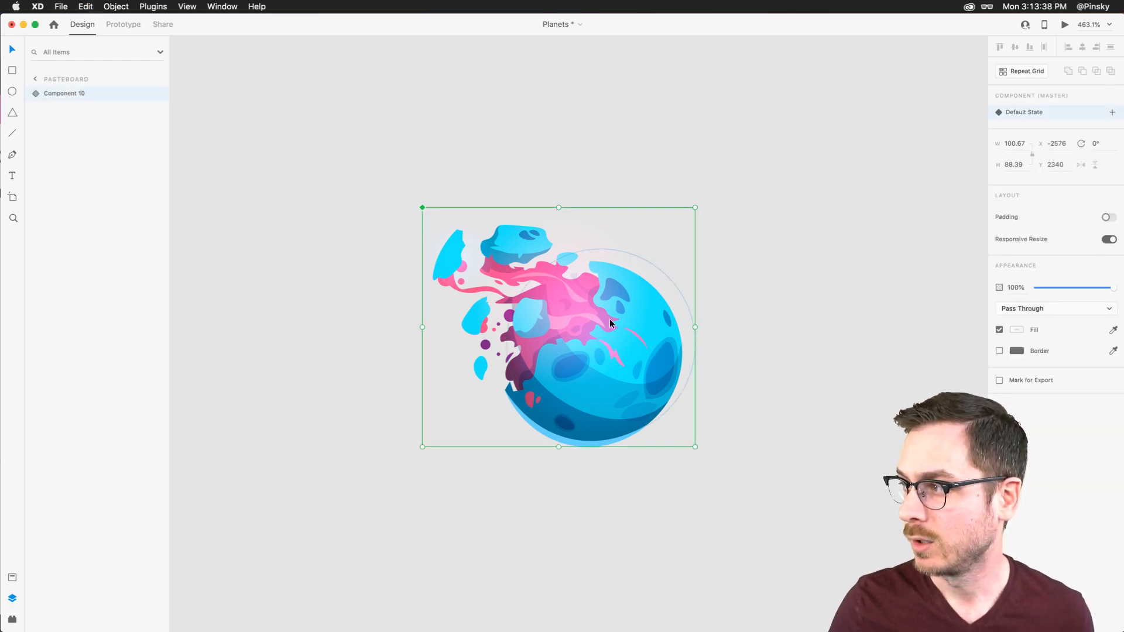
left_click(1115, 112)
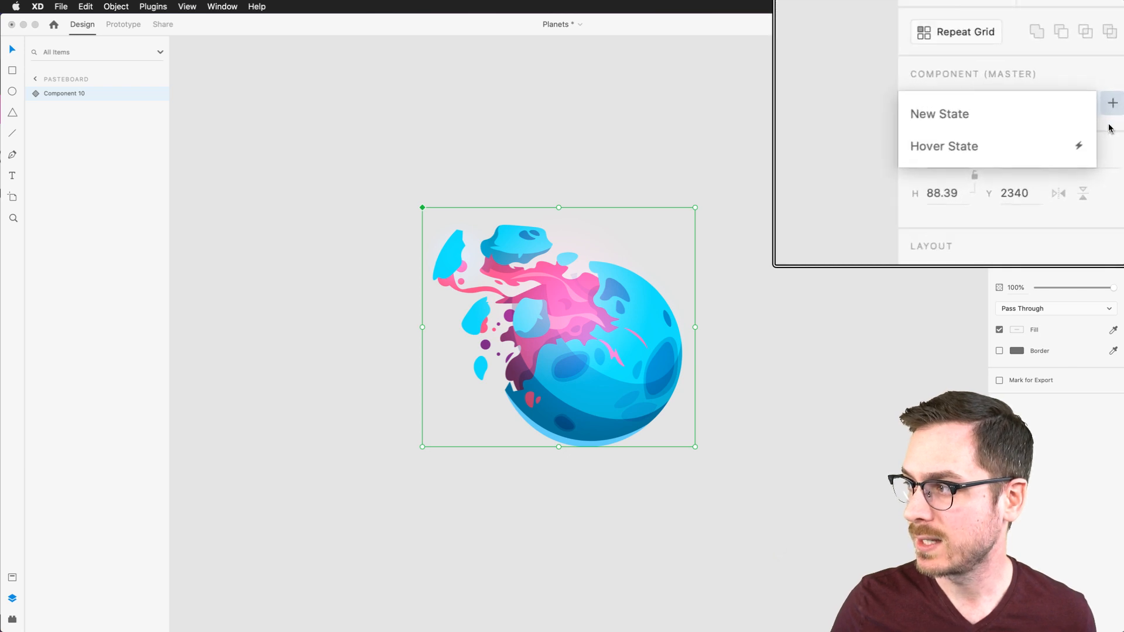
left_click(1069, 142)
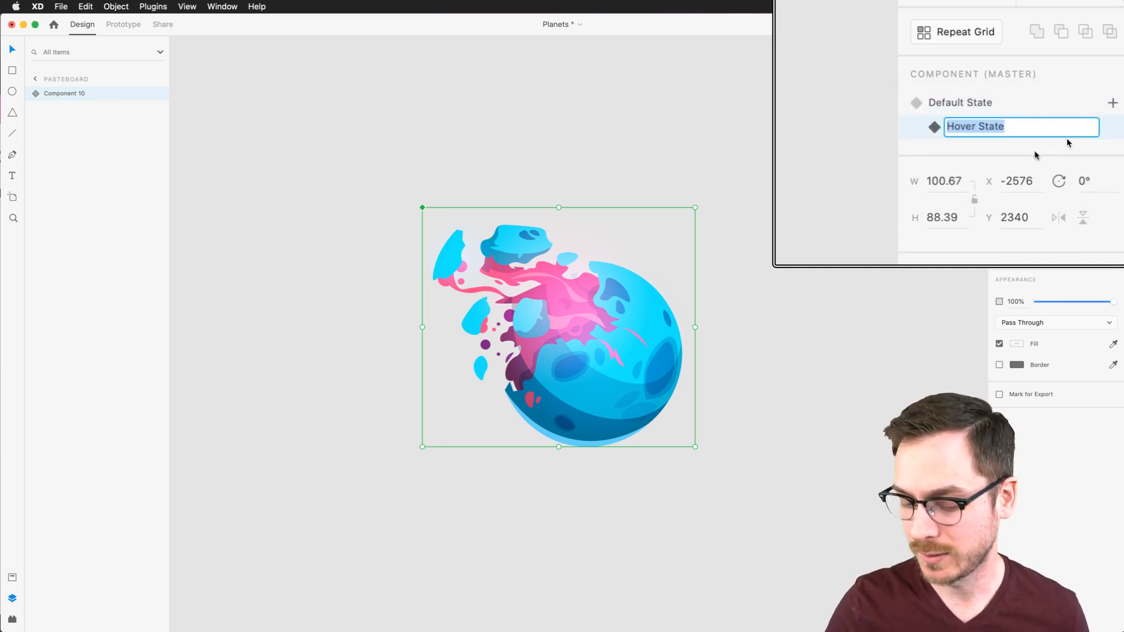
key("Return")
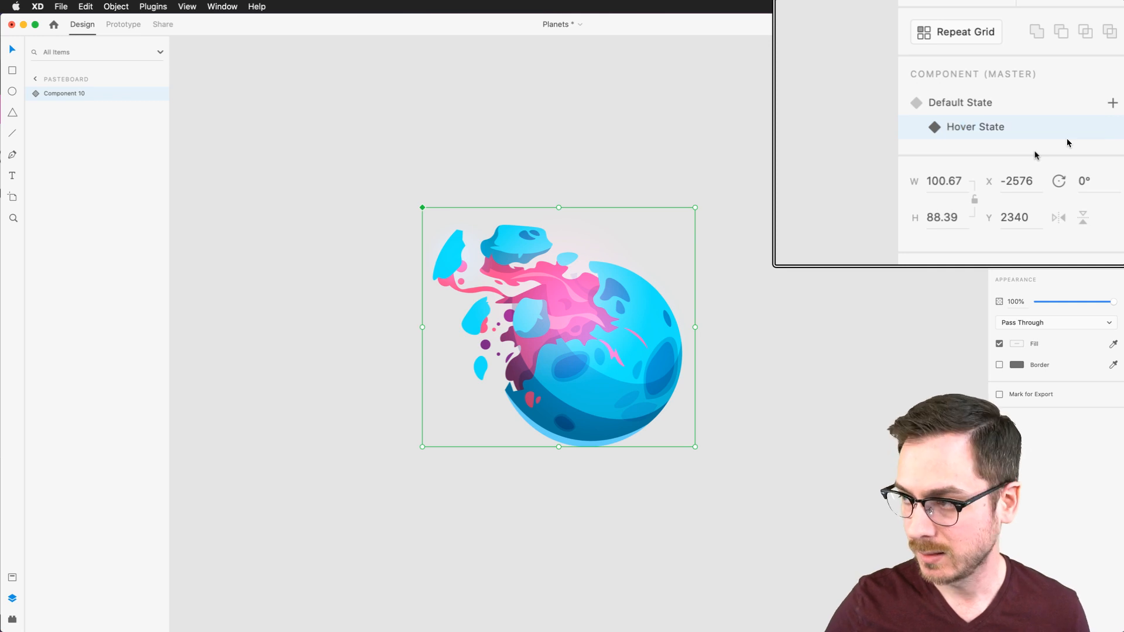
Select all the planet artwork inside the Component 10 master's Hover State, scale it up slightly and compare it with the Default State
double_click(603, 337)
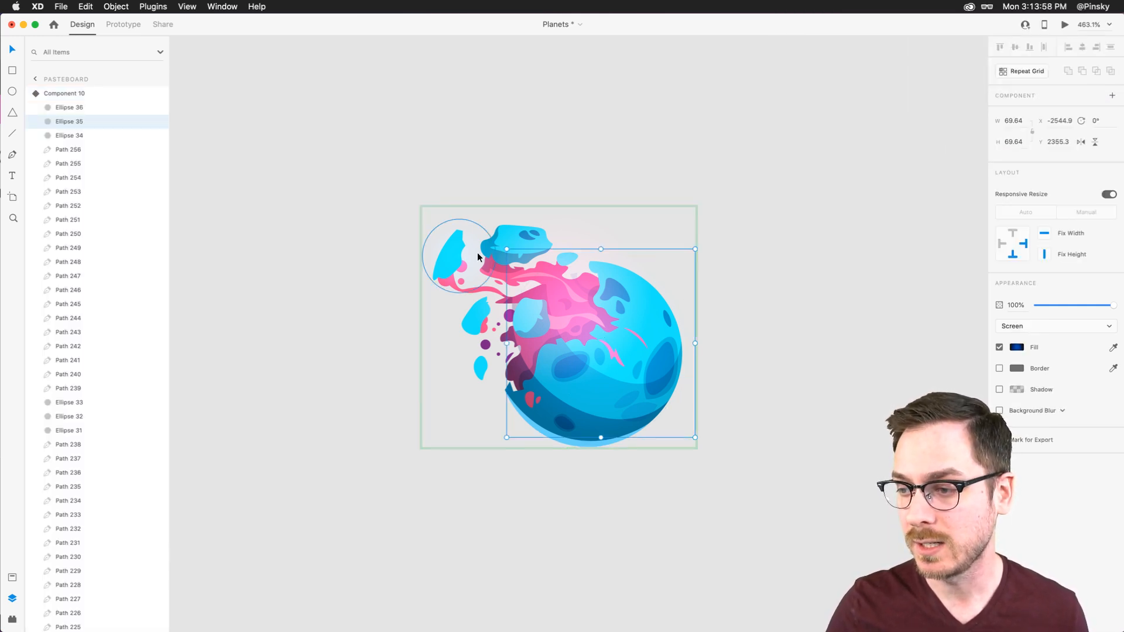
left_click_drag(427, 211, 566, 368)
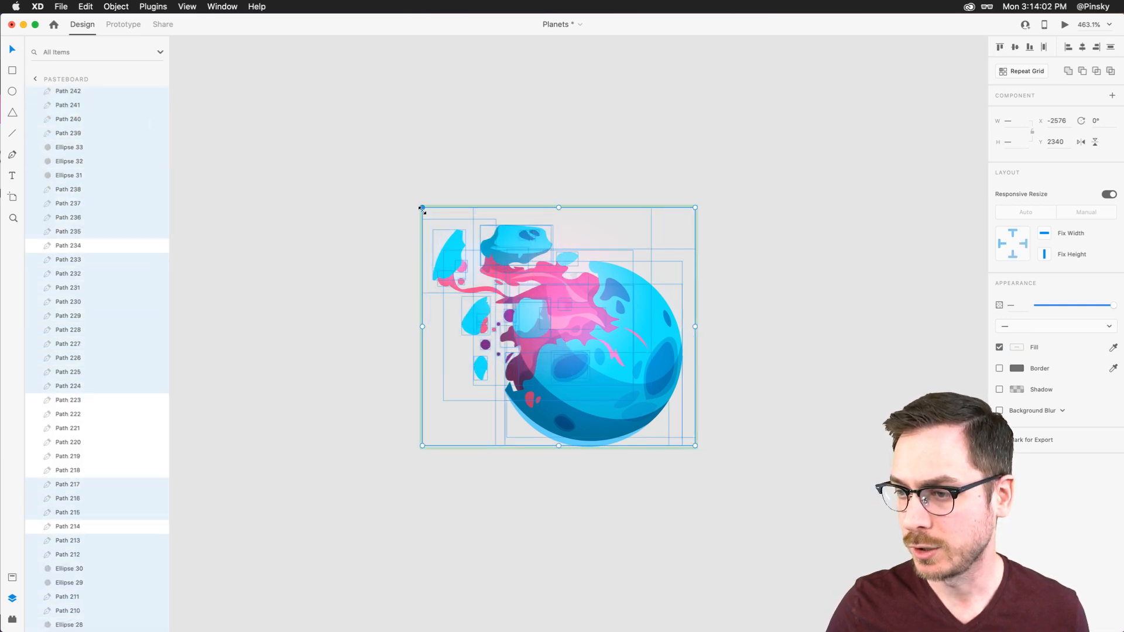
mouse_move(422, 209)
left_mouse_down()
mouse_move(384, 170)
mouse_move(426, 196)
mouse_move(389, 168)
mouse_move(416, 155)
mouse_move(416, 186)
mouse_move(394, 167)
mouse_move(431, 191)
mouse_move(422, 207)
left_mouse_up()
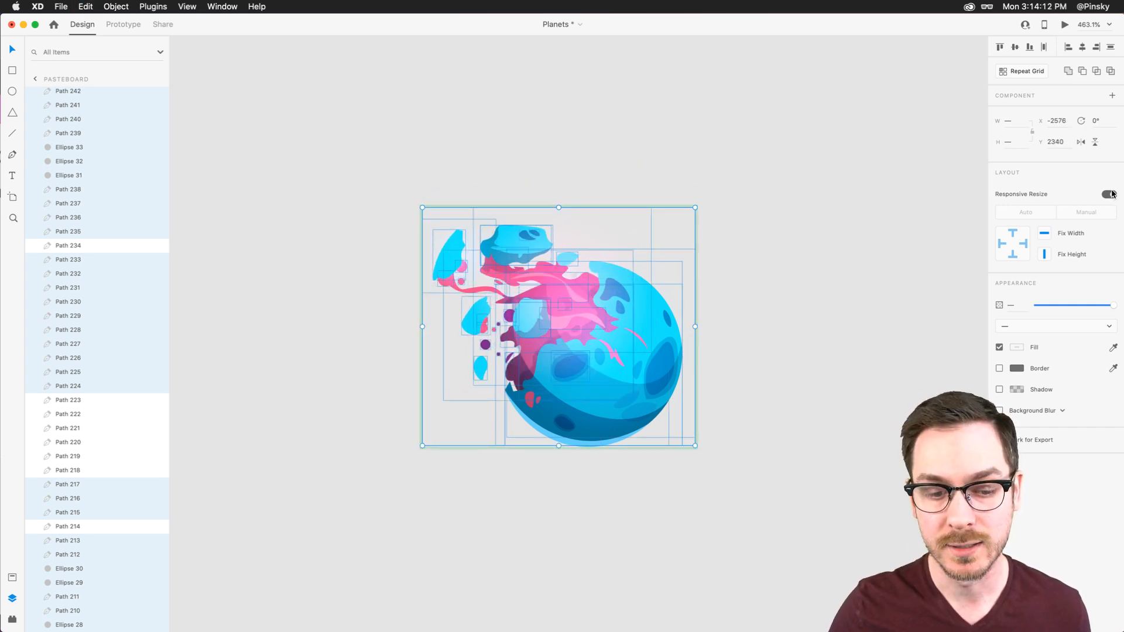
left_click_drag(423, 207, 410, 193)
left_click(1041, 113)
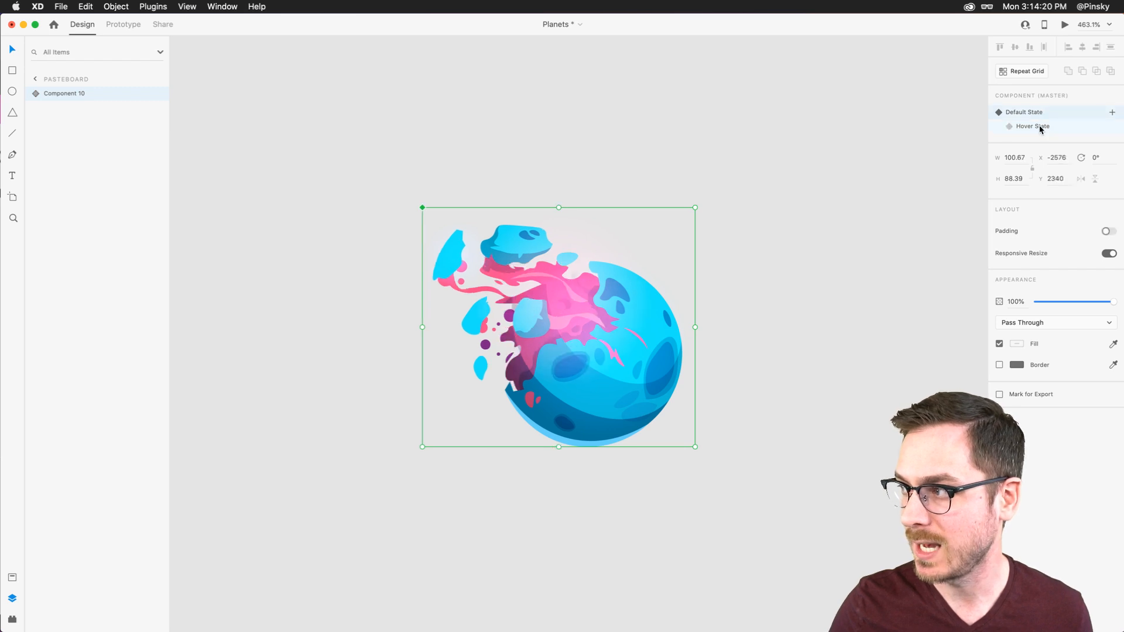
left_click(1034, 126)
left_click(1041, 113)
Select the Component 10 instance among the landing page's planet icons and compare its Default State with its Hover State
scroll(567, 336, "up", 5)
scroll(567, 336, "up", 15)
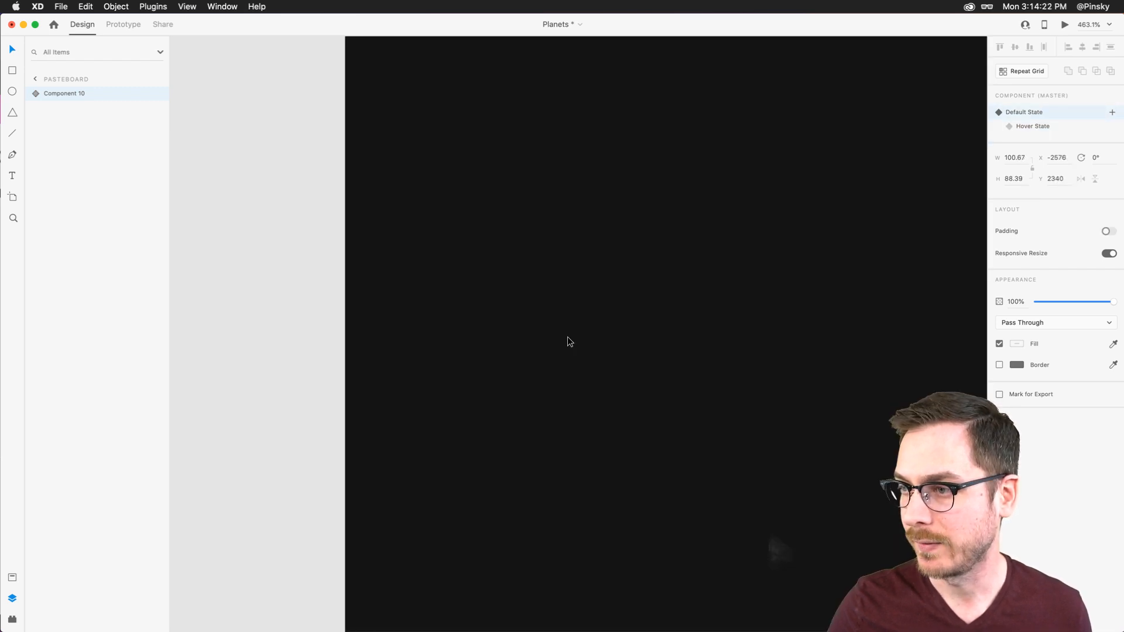
scroll(568, 336, "down", 8)
scroll(568, 342, "down", 10)
scroll(567, 342, "right", 3)
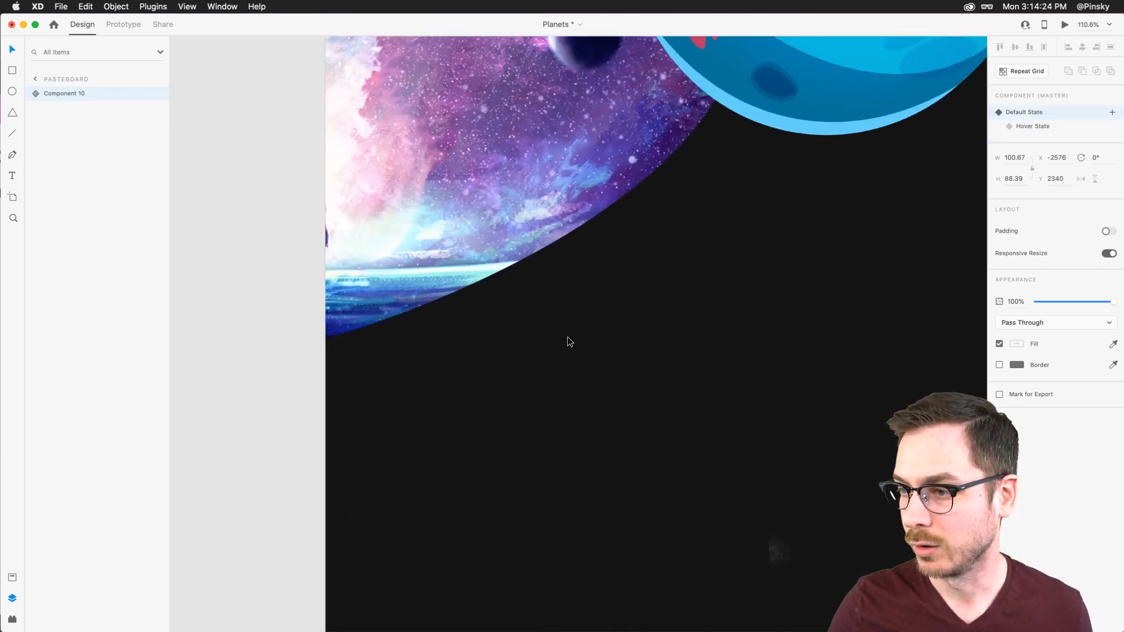
scroll(567, 342, "up", 10)
scroll(568, 338, "down", 10)
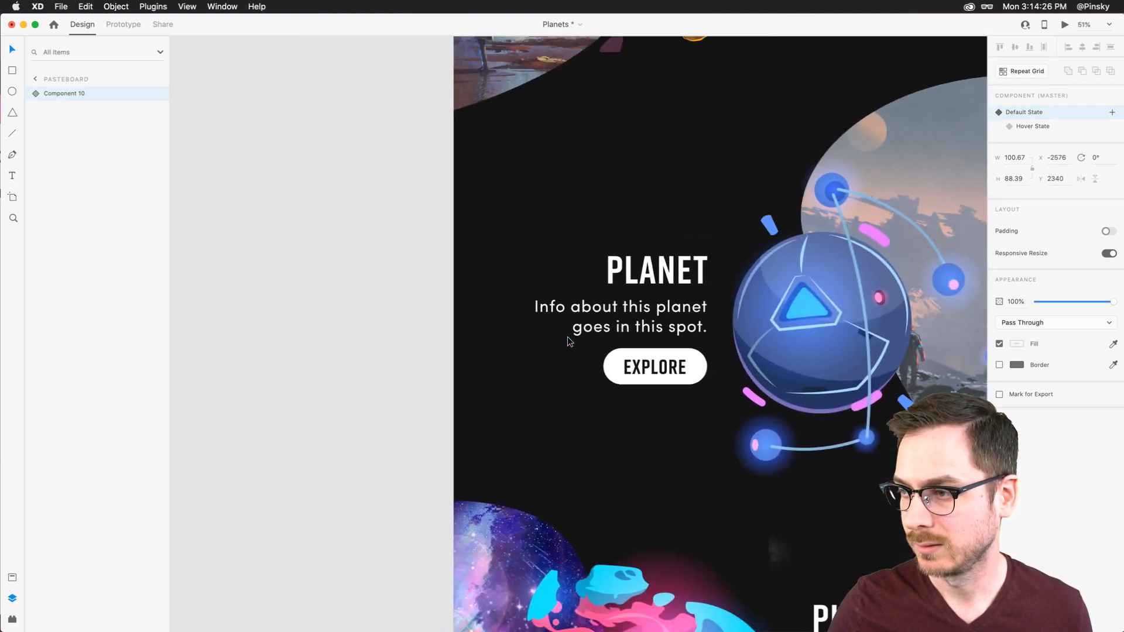
scroll(409, 287, "up", 8)
scroll(409, 286, "down", 5)
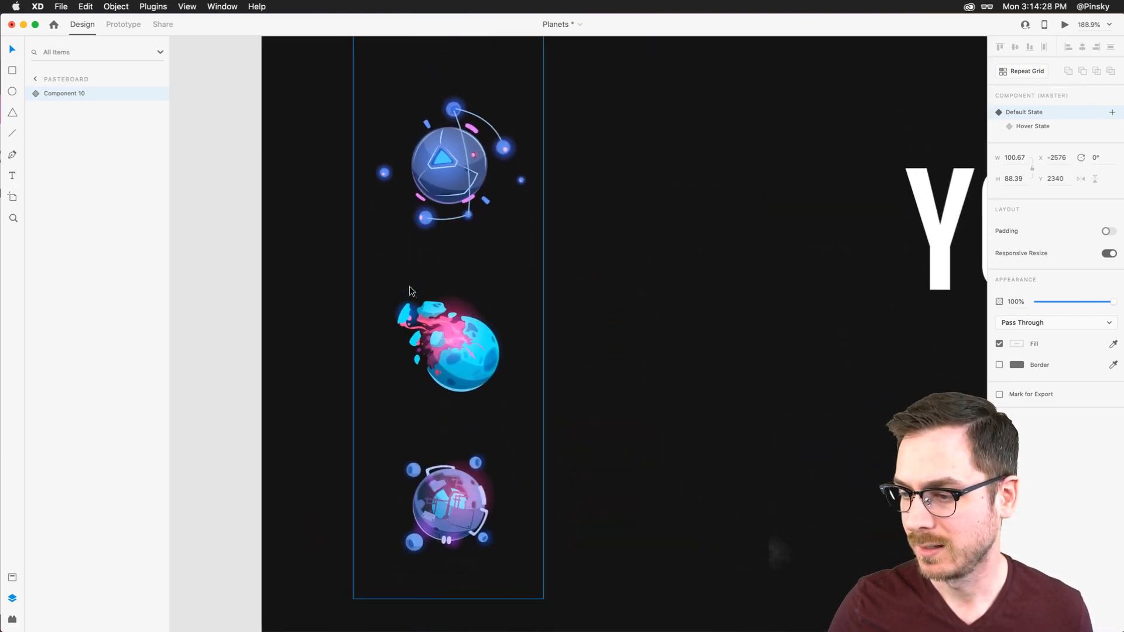
left_click(465, 345)
double_click(464, 346)
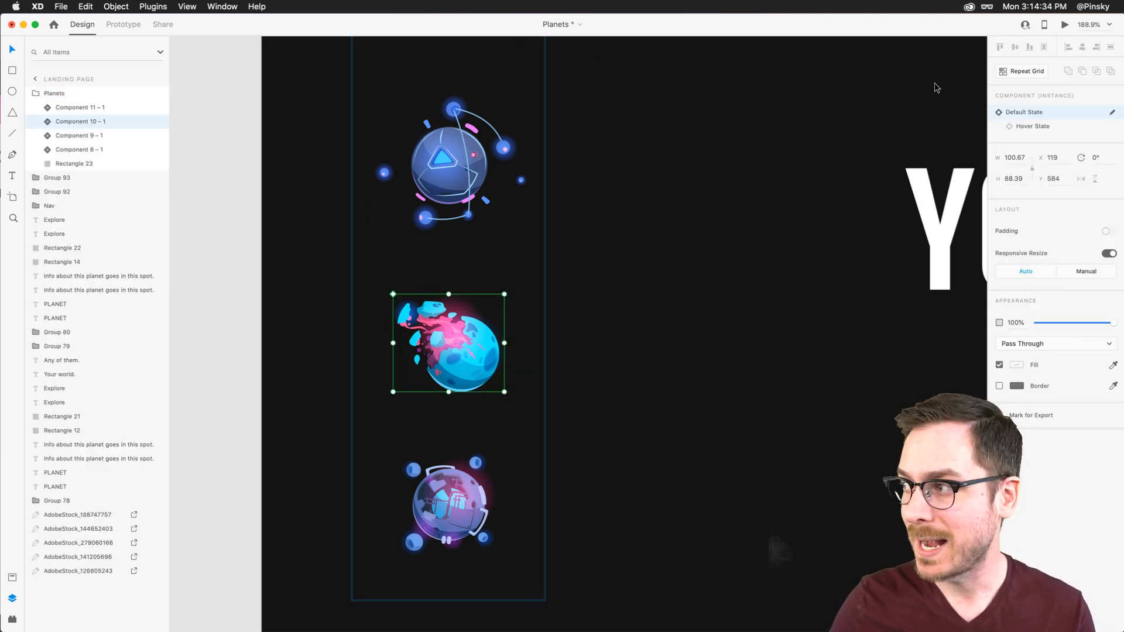
left_click(1047, 126)
left_click(1042, 113)
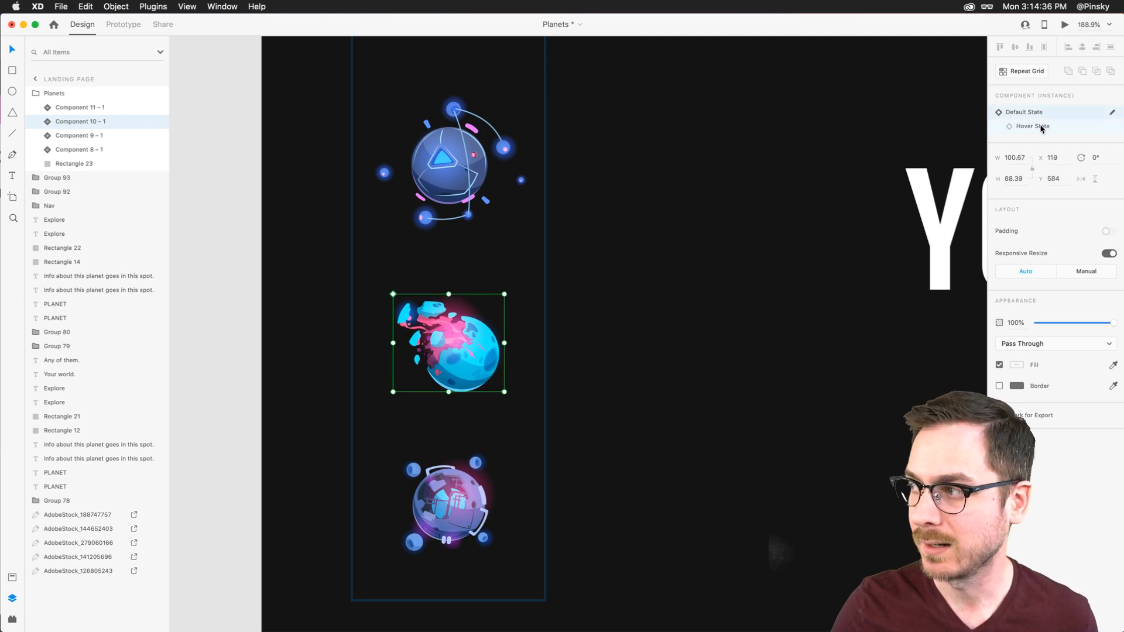
left_click(1043, 127)
left_click(1041, 113)
Select the Landing Page artboard and examine its viewport marker, vertical scrolling and viewport height settings
scroll(520, 218, "down", 5)
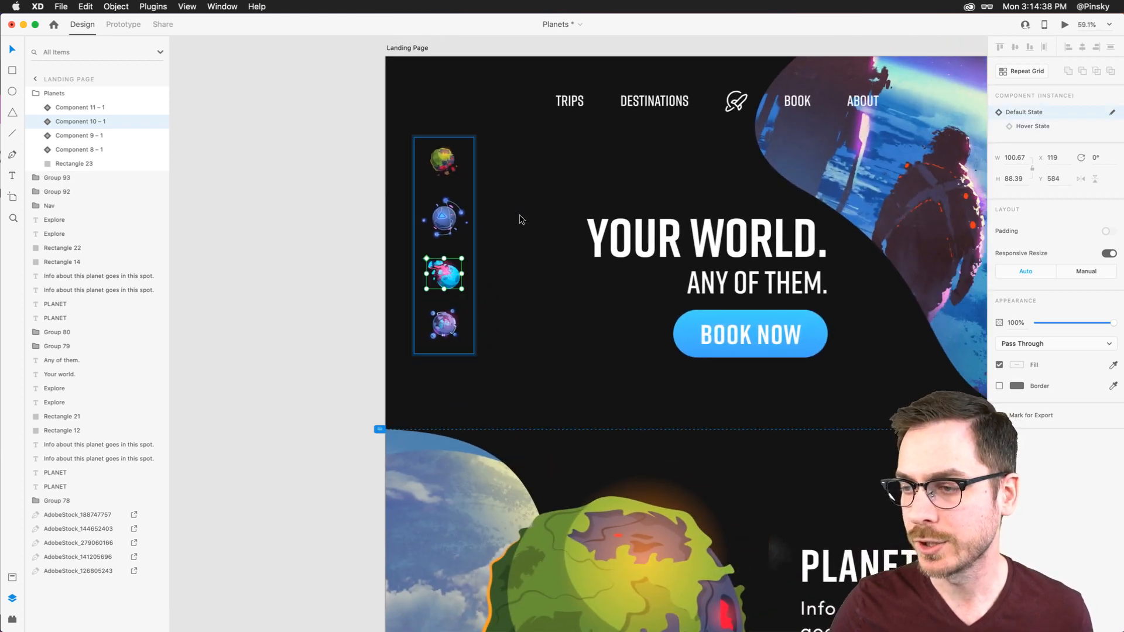
left_click(392, 44)
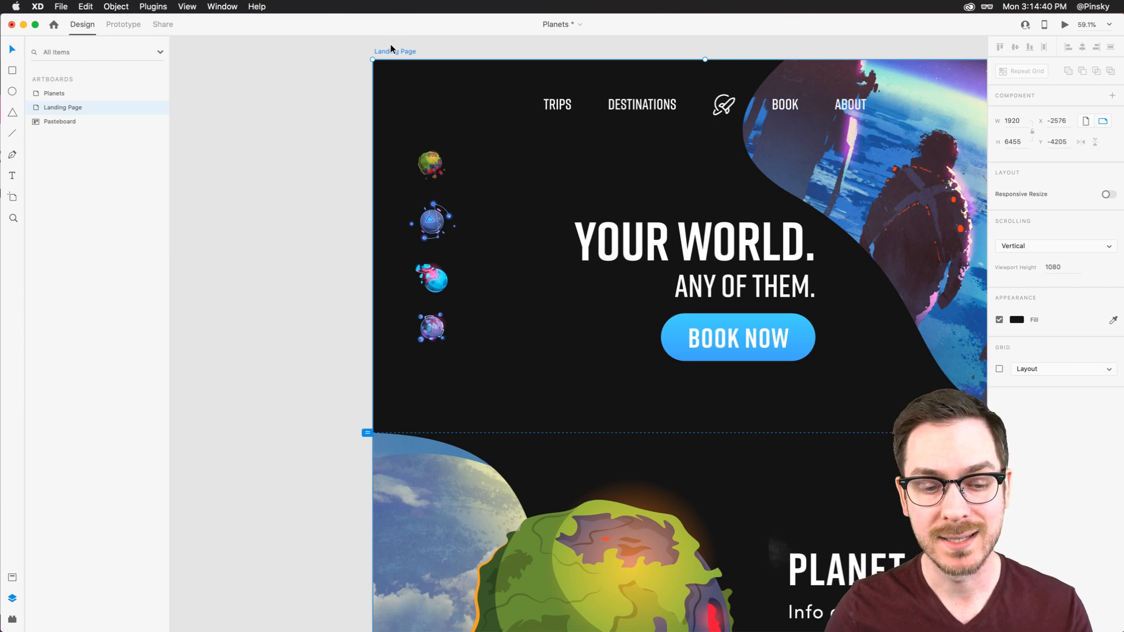
scroll(370, 434, "up", 5)
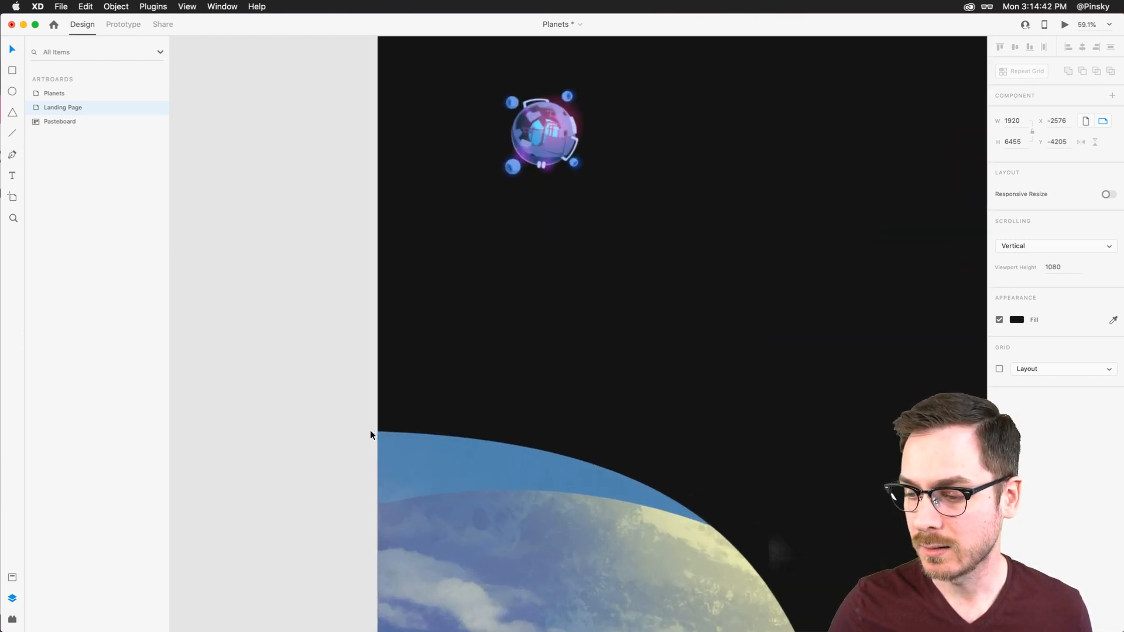
scroll(370, 432, "down", 2)
right_click(370, 431)
scroll(370, 432, "up", 2)
left_click(332, 437)
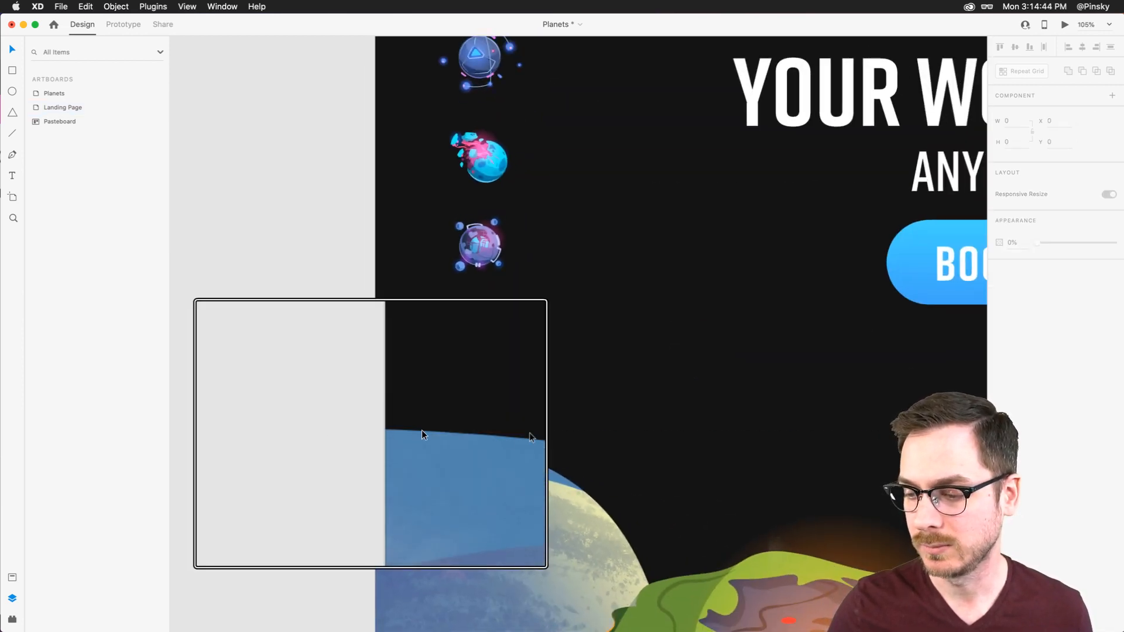
left_click(422, 429)
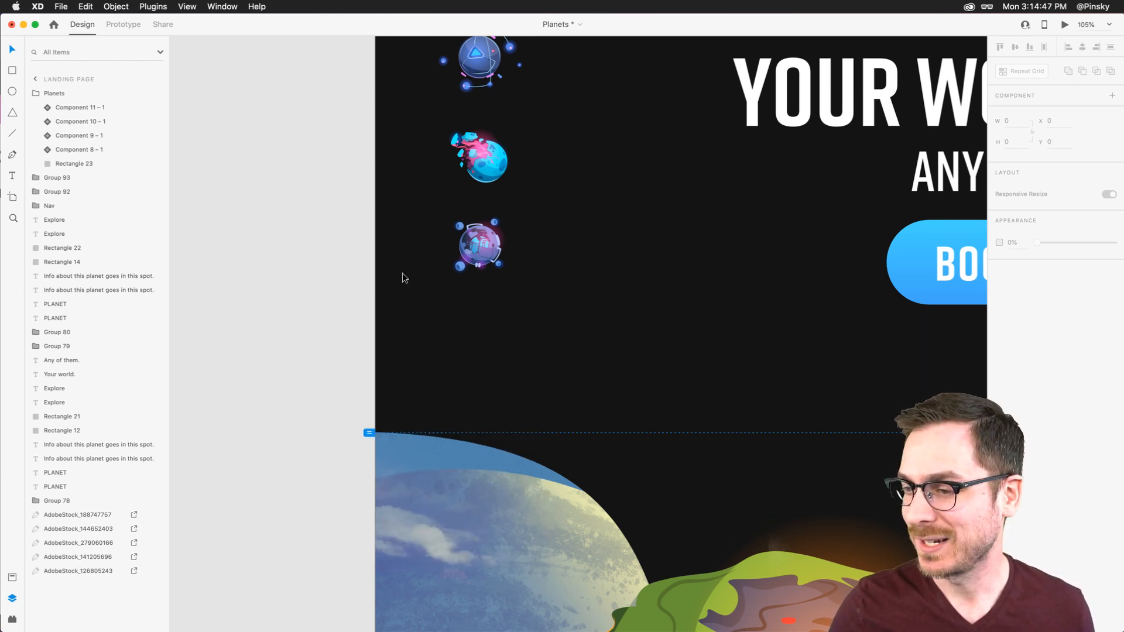
left_click(385, 300)
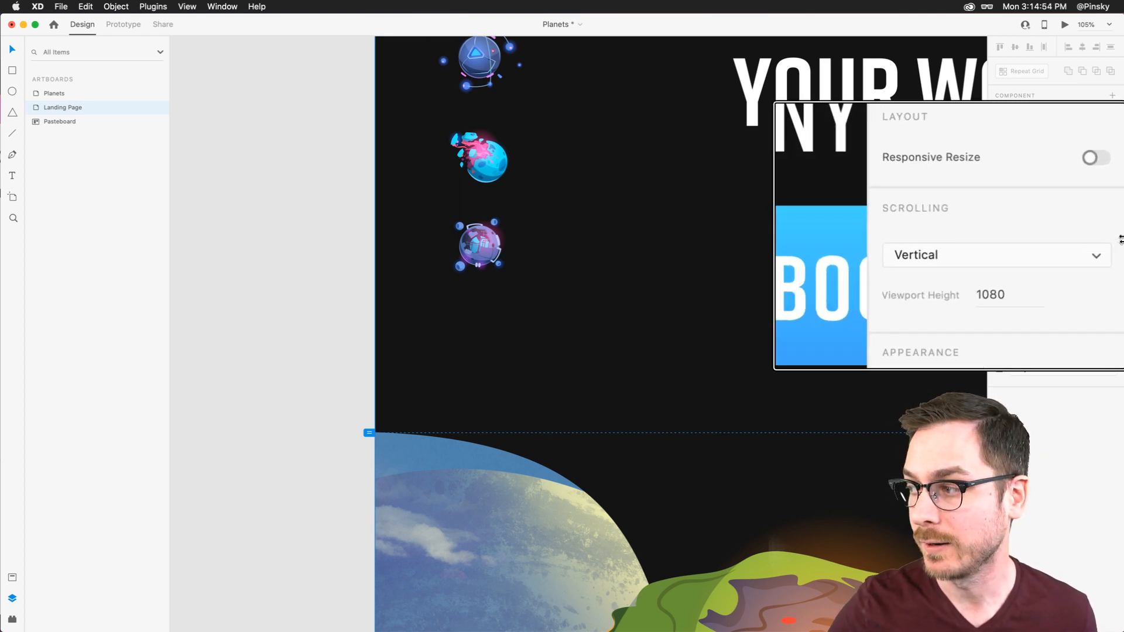
Open a preview of the landing page and scroll between the hero and the first planet section to check the fixed planet icons
left_click(1064, 26)
left_click_drag(735, 36, 696, 32)
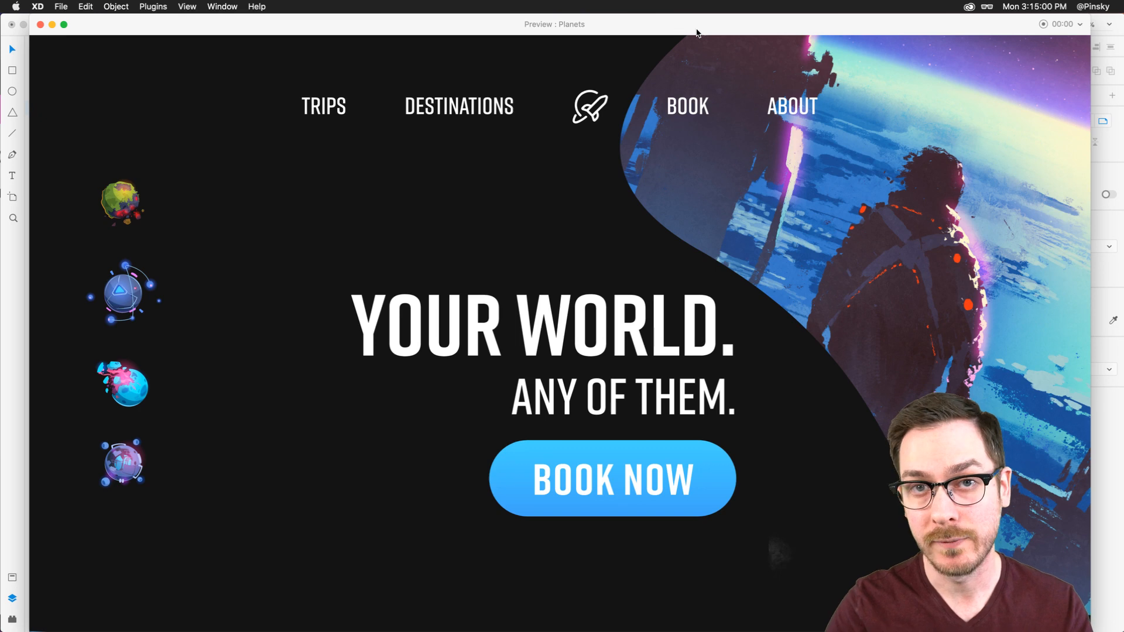
scroll(345, 188, "down", 7)
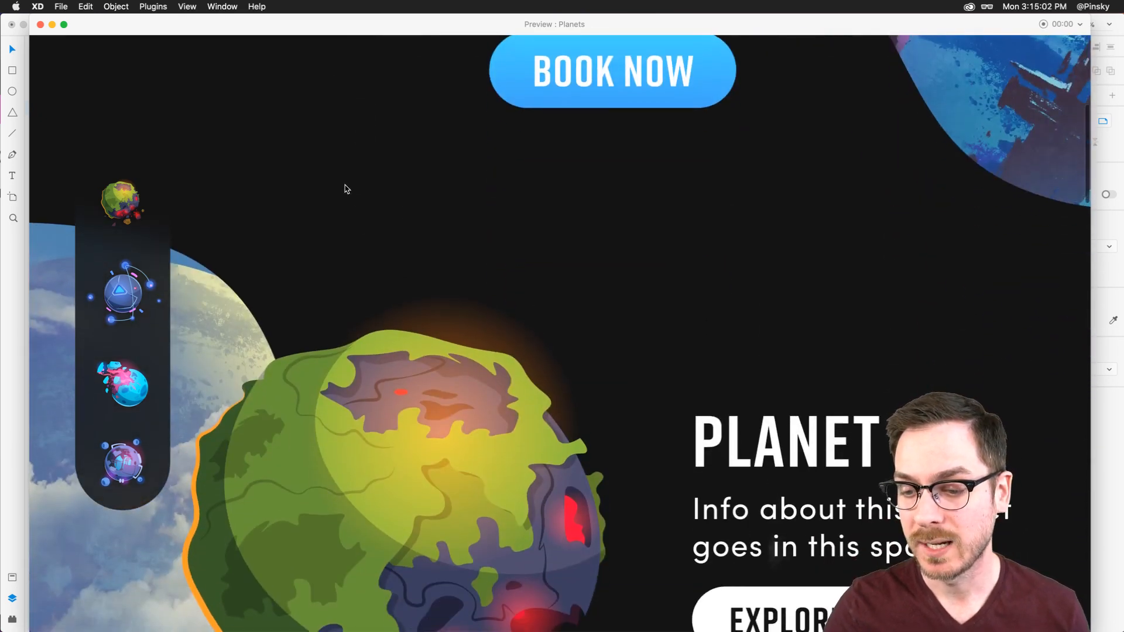
scroll(345, 188, "up", 9)
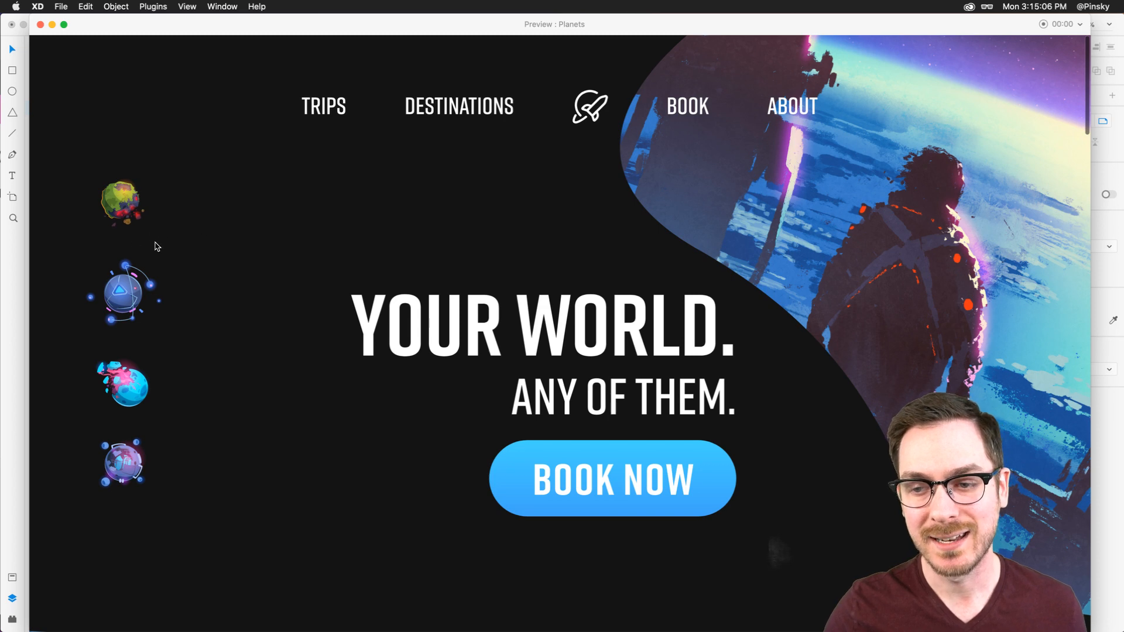
scroll(193, 239, "down", 7)
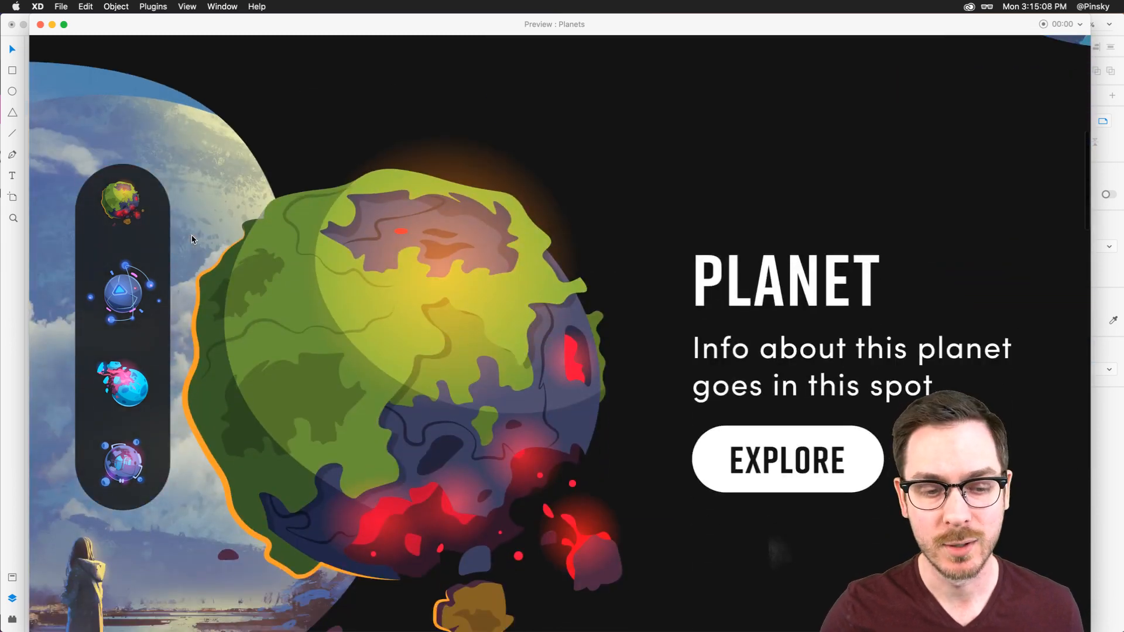
scroll(194, 239, "up", 7)
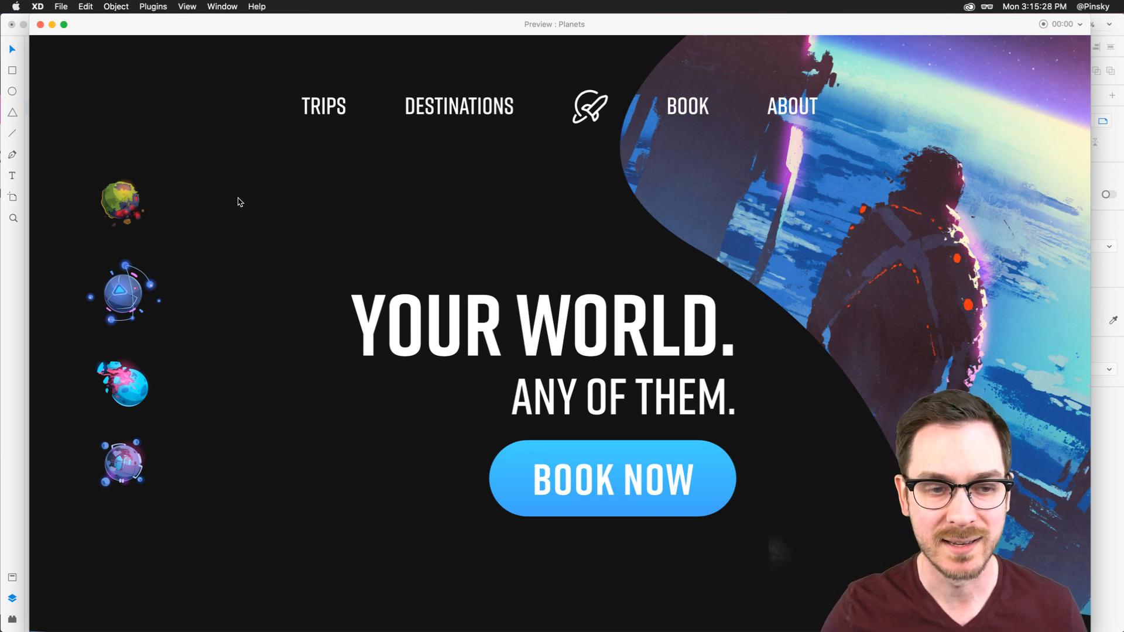
Scroll the preview down through the green, blue and cyan planet sections, return to the hero and close the preview
scroll(237, 201, "down", 10)
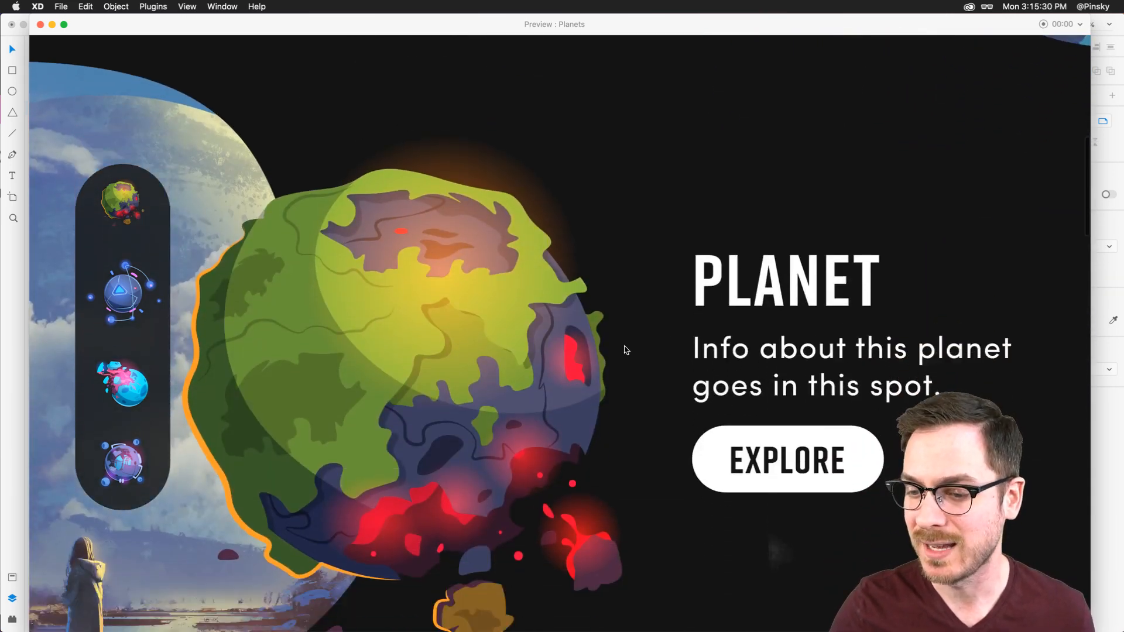
scroll(626, 351, "down", 3)
scroll(626, 350, "up", 2)
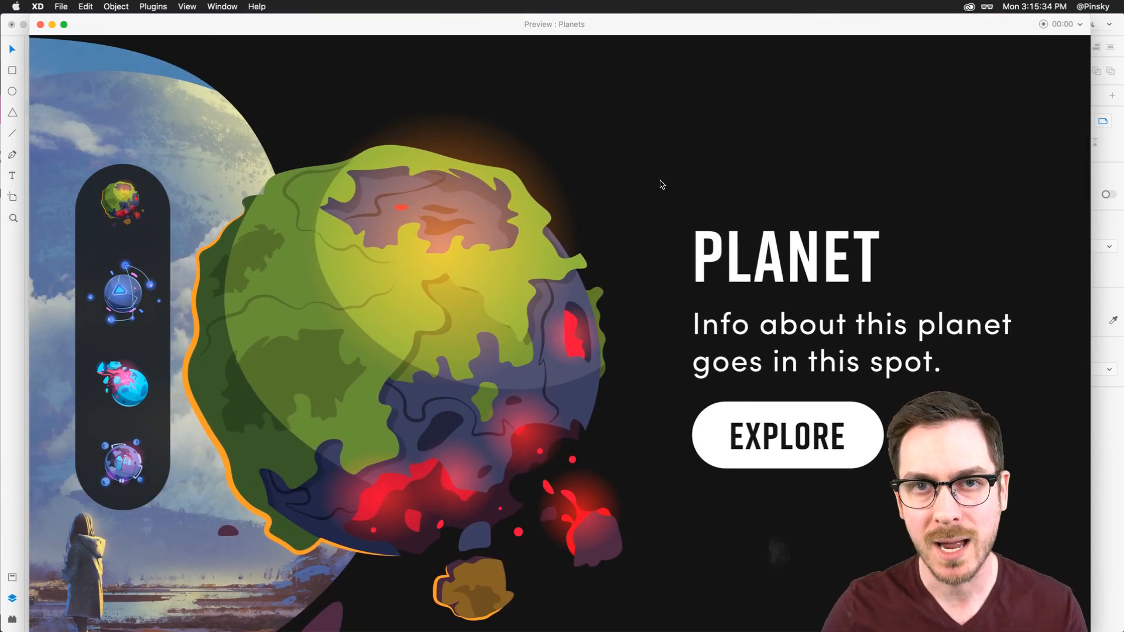
scroll(661, 257, "down", 1)
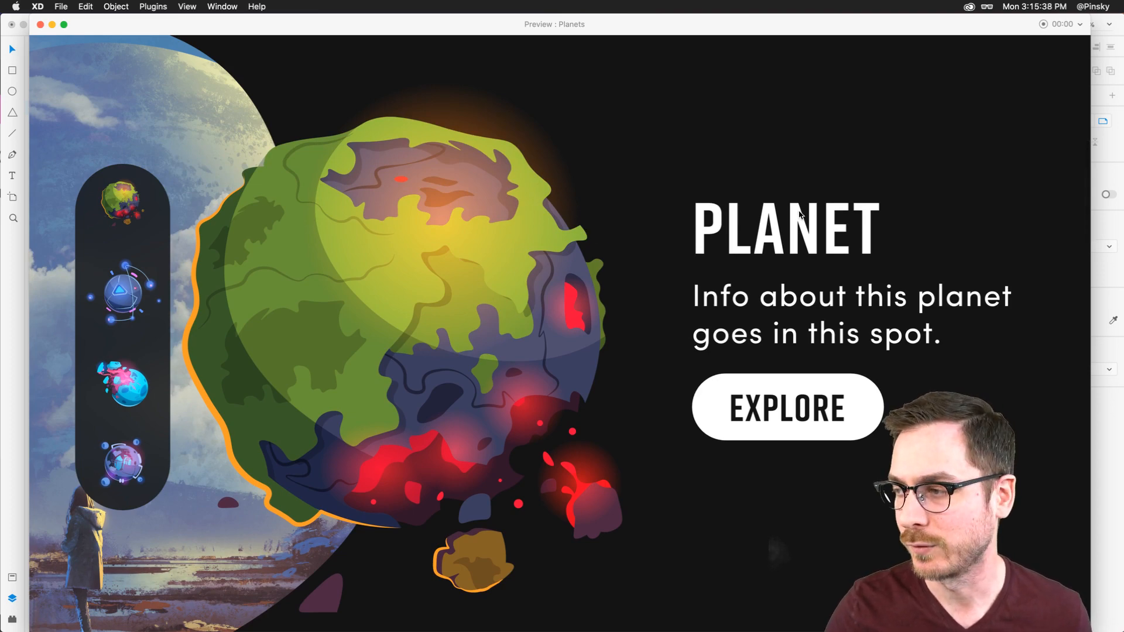
left_click(571, 289)
scroll(573, 289, "down", 12)
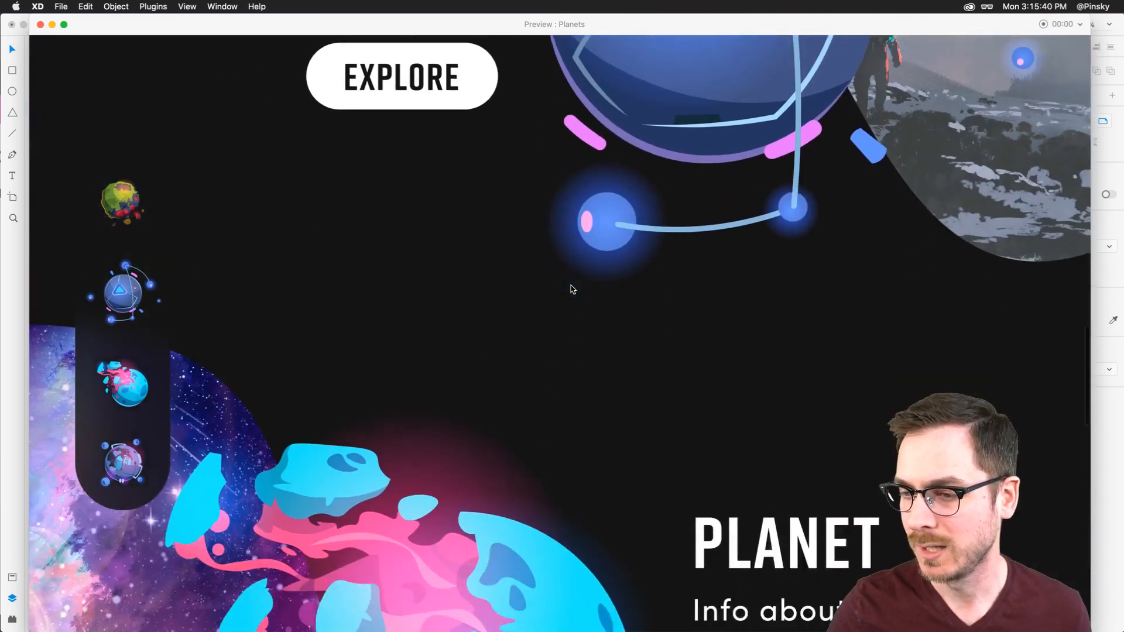
scroll(573, 290, "up", 17)
scroll(572, 290, "up", 5)
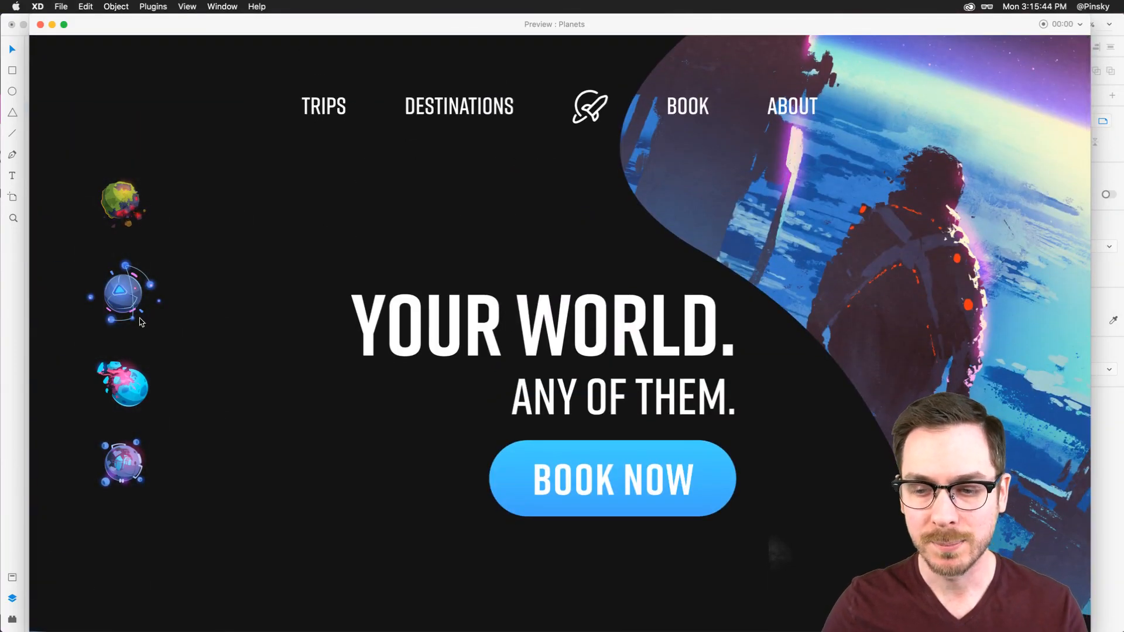
key("super+w")
Try to distribute the four planet icon components in the Planets group horizontally
scroll(499, 150, "up", 4)
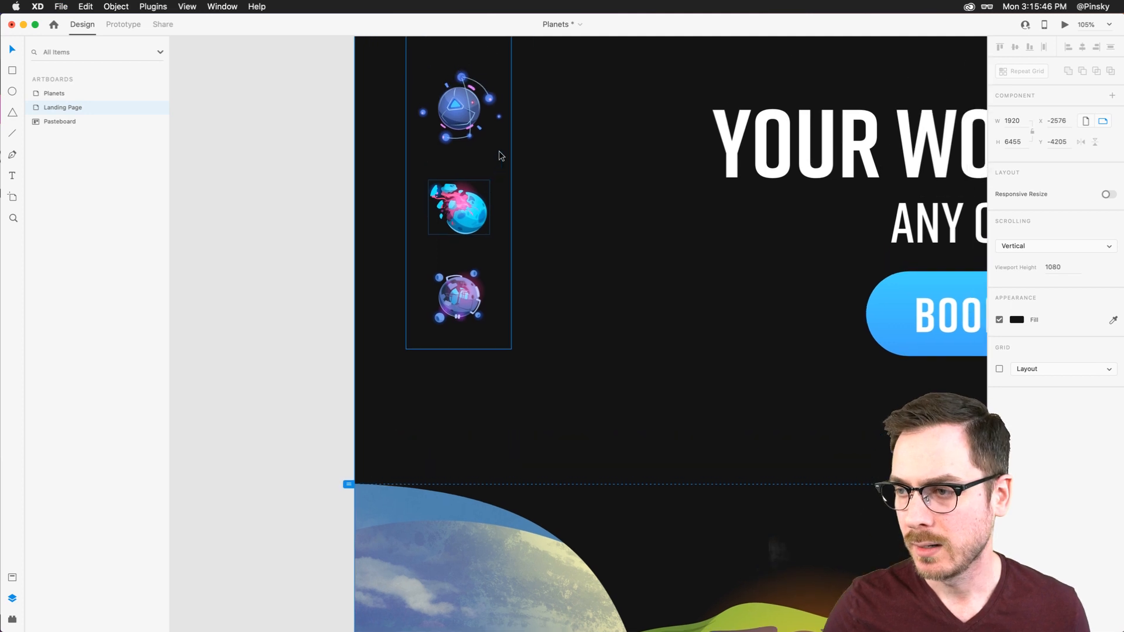
double_click(438, 363)
left_click(429, 278, "shift")
left_click(429, 178, "shift")
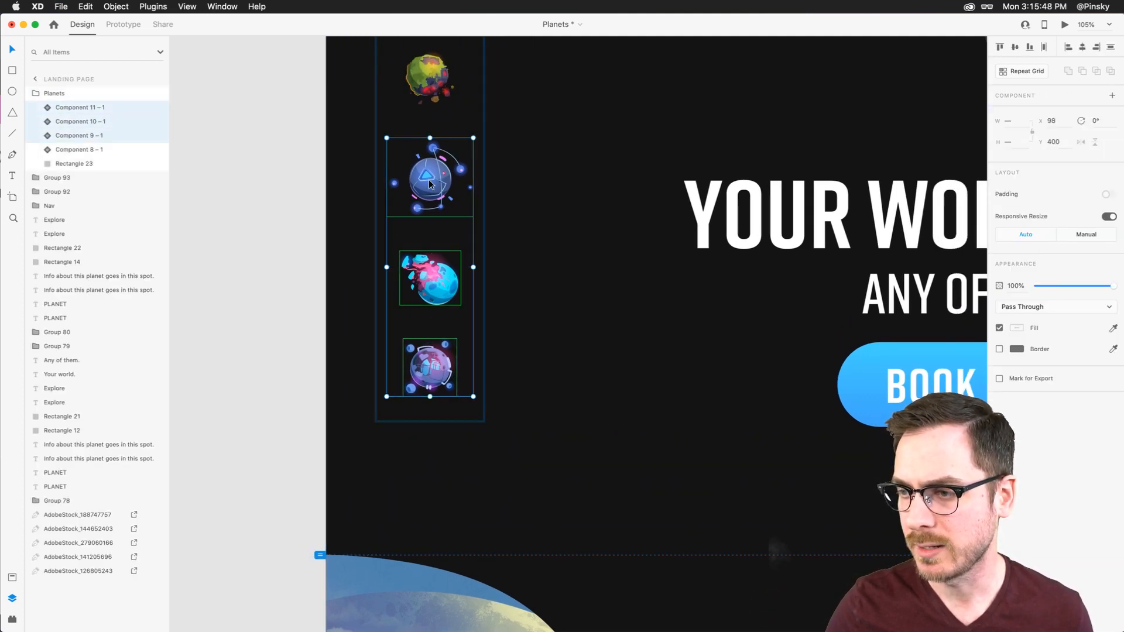
left_click(429, 77, "shift")
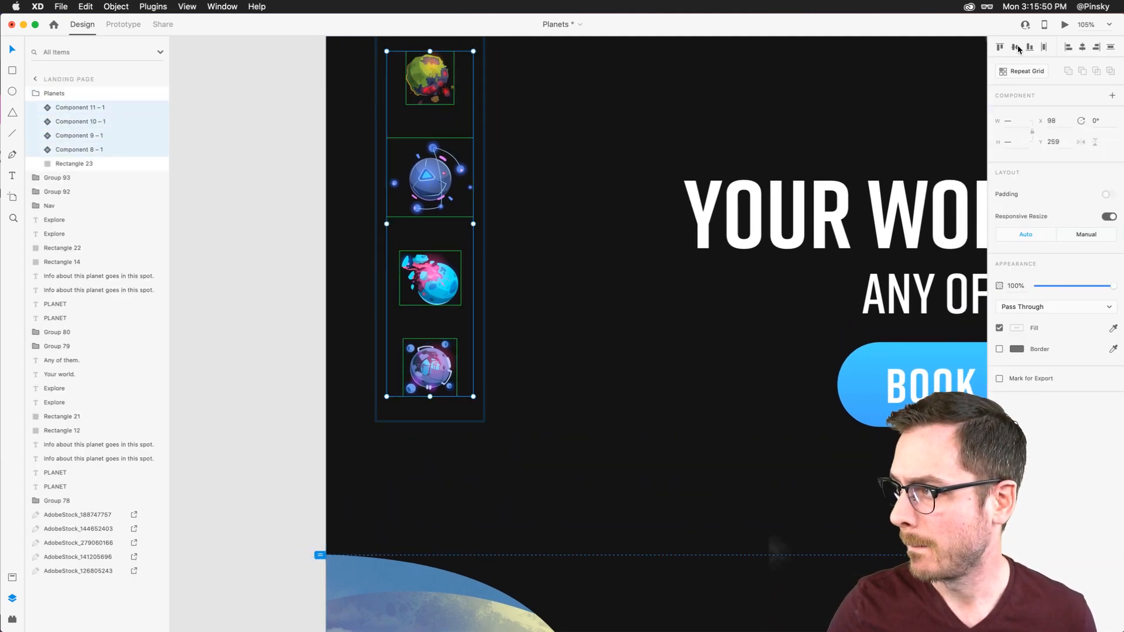
left_click(1046, 47)
key("super+z")
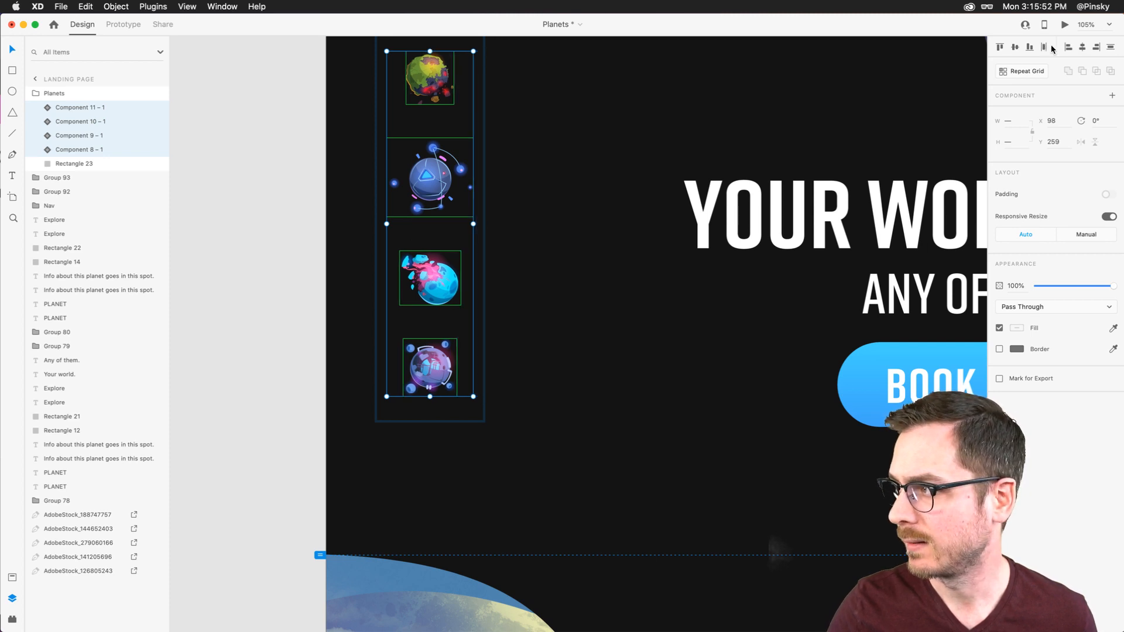
scroll(438, 297, "up", 2)
scroll(438, 298, "right", 1)
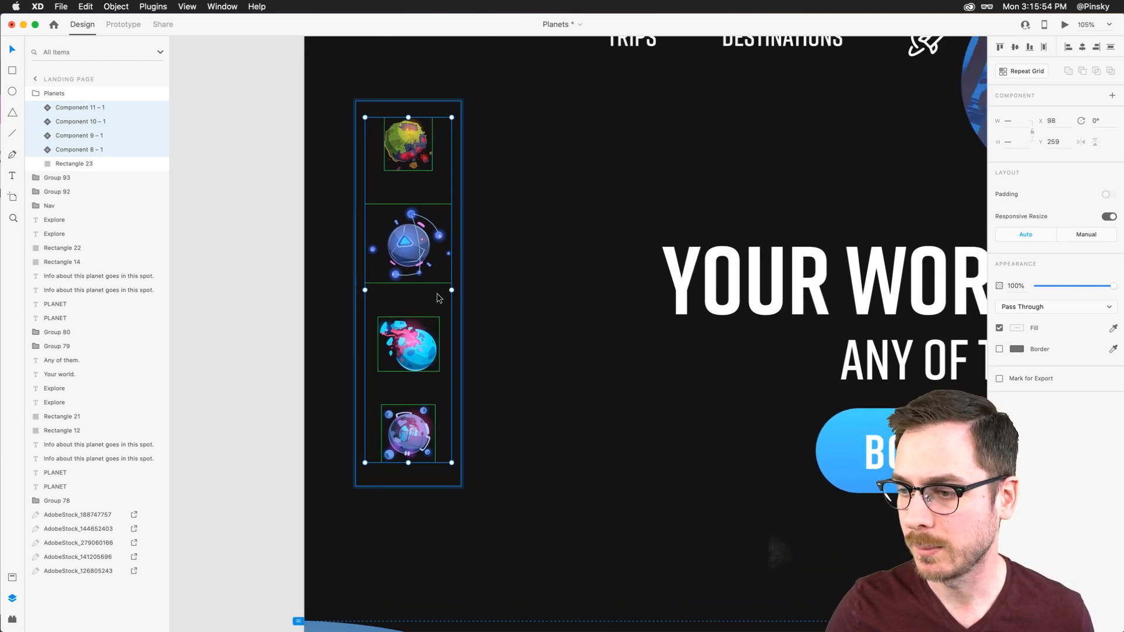
left_click(507, 281)
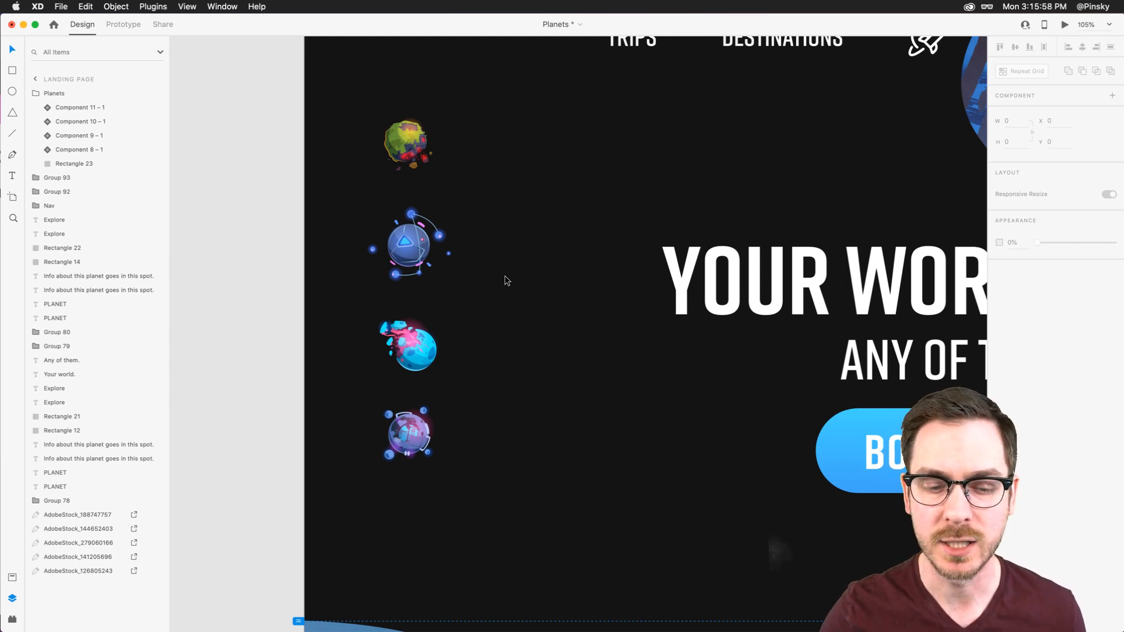
Select the Planets icon group and examine its fixed-position setting, and compare it with the large green planet group in the first section
scroll(507, 280, "up", 1)
scroll(507, 280, "right", 1)
left_click(376, 199)
left_click(394, 160)
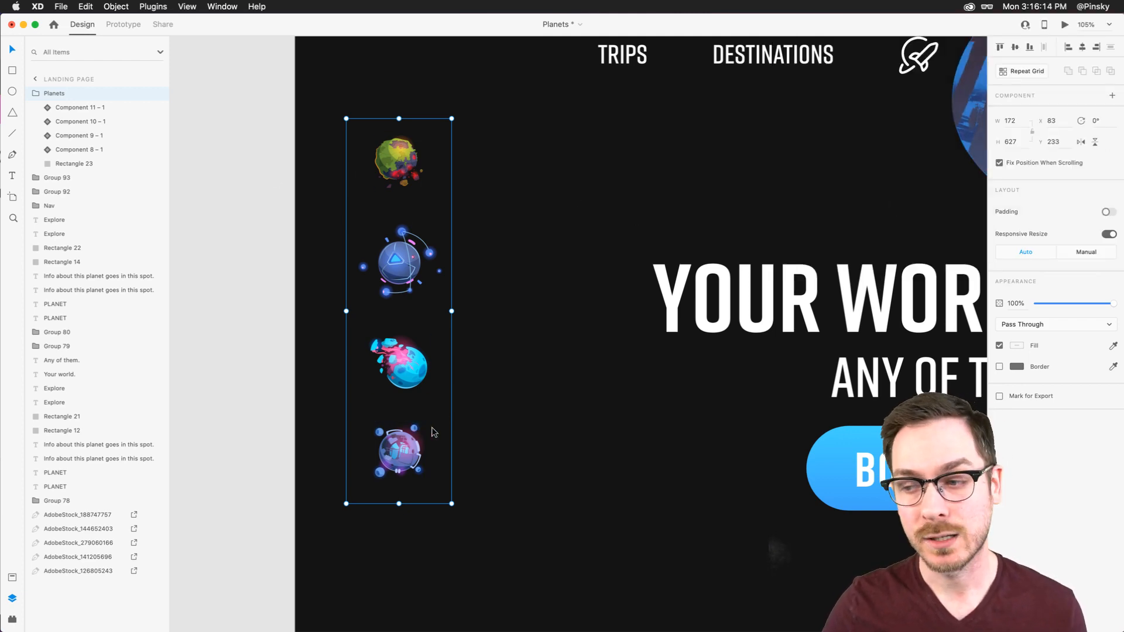
scroll(451, 422, "down", 10)
scroll(451, 422, "down", 5)
left_click(493, 293)
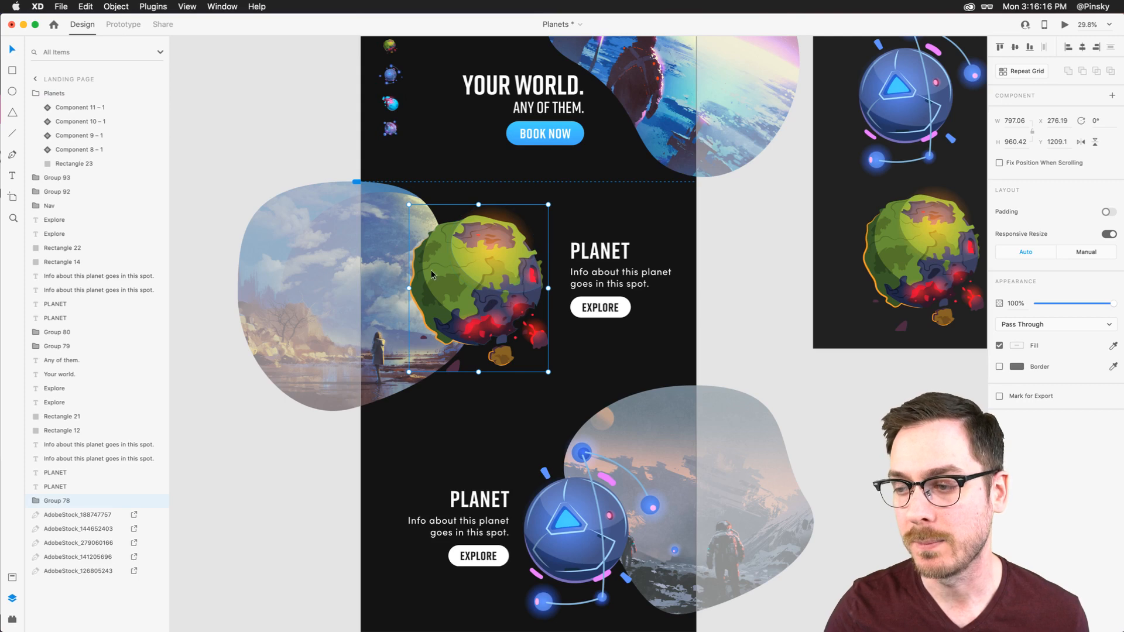
scroll(396, 75, "up", 10)
scroll(396, 75, "up", 1)
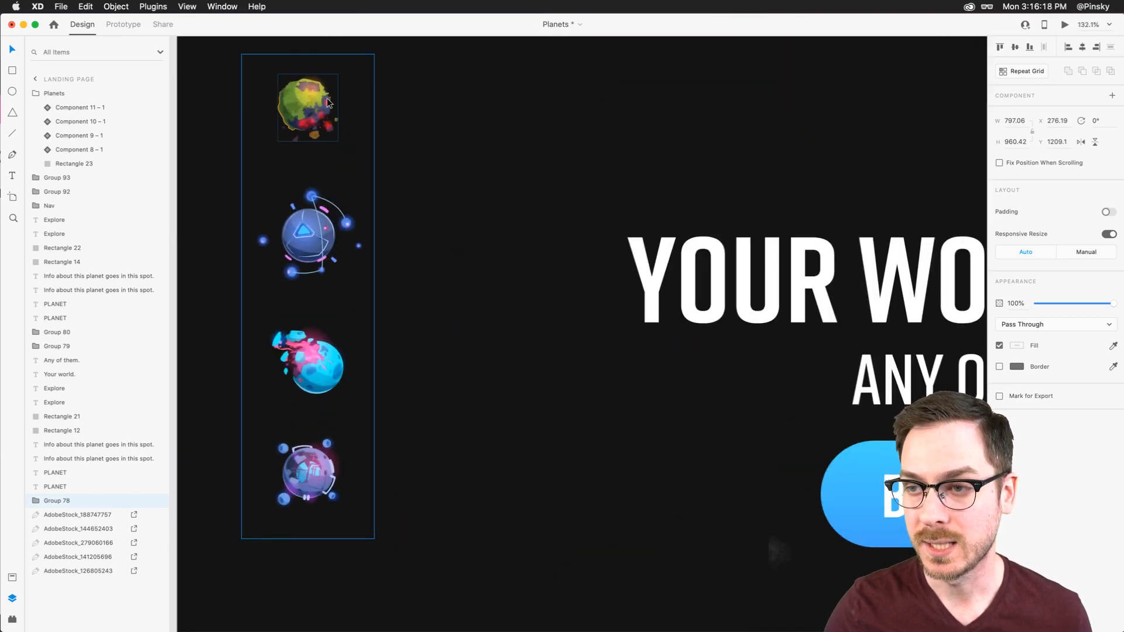
Look over the large green, blue, cyan and purple planet graphics in the landing page sections as targets for the icons
scroll(329, 101, "down", 5)
scroll(329, 124, "down", 4)
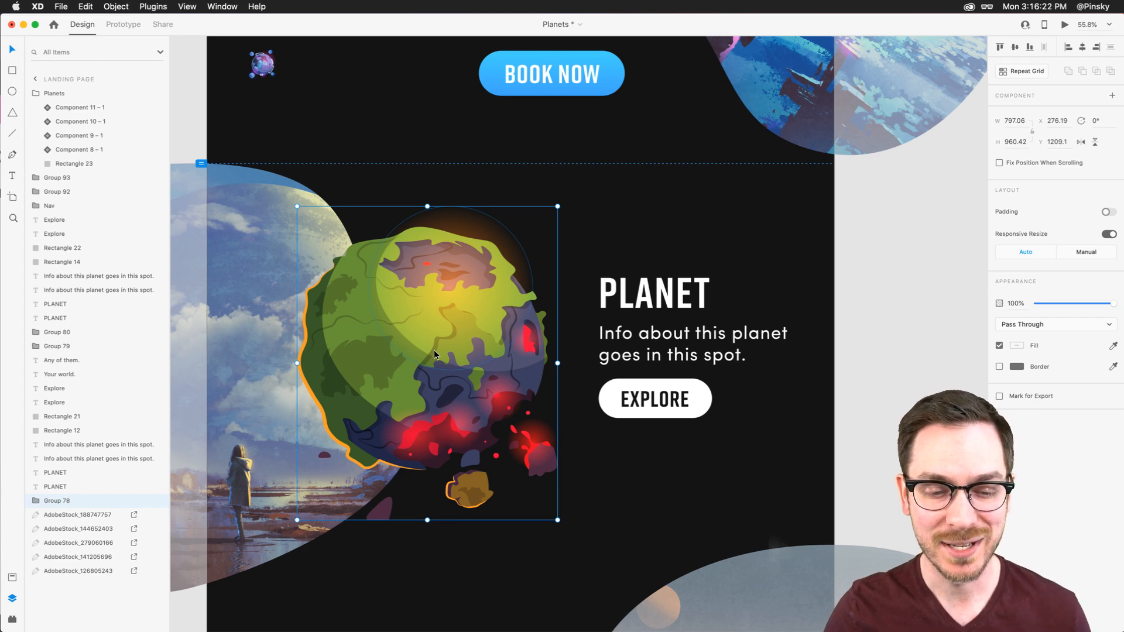
scroll(434, 354, "down", 5)
scroll(435, 355, "down", 5)
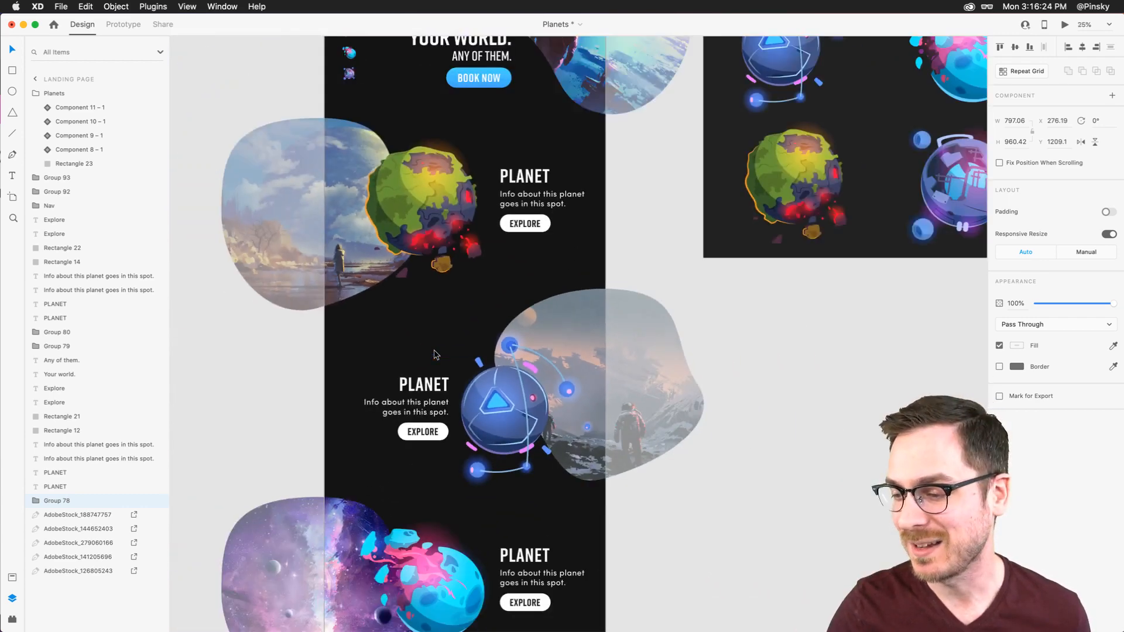
scroll(436, 358, "down", 3)
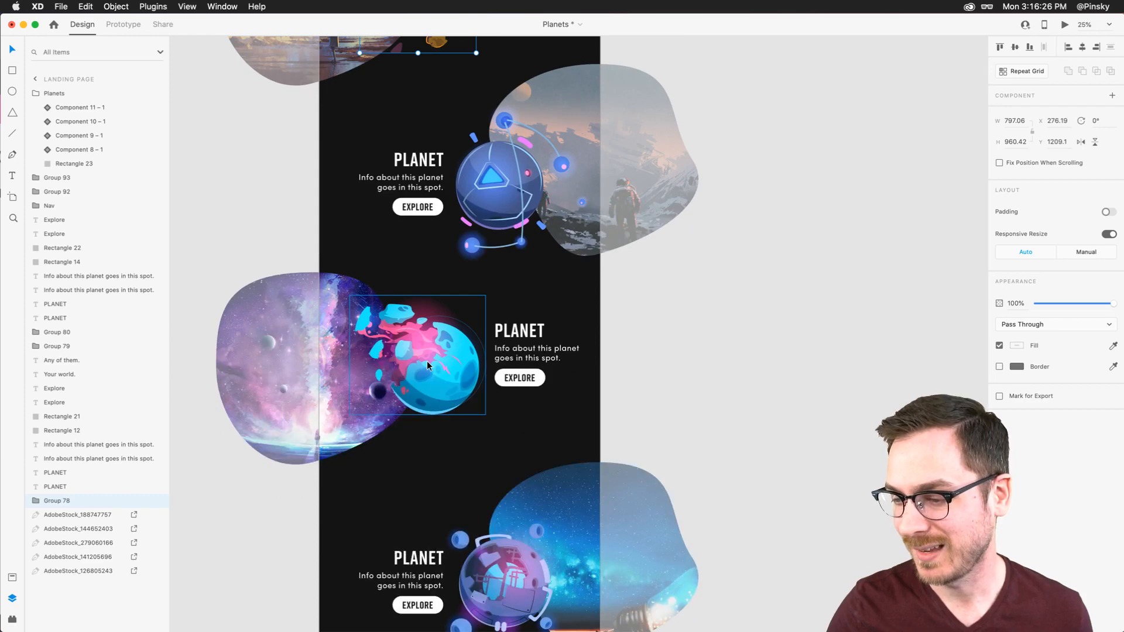
scroll(427, 361, "up", 8)
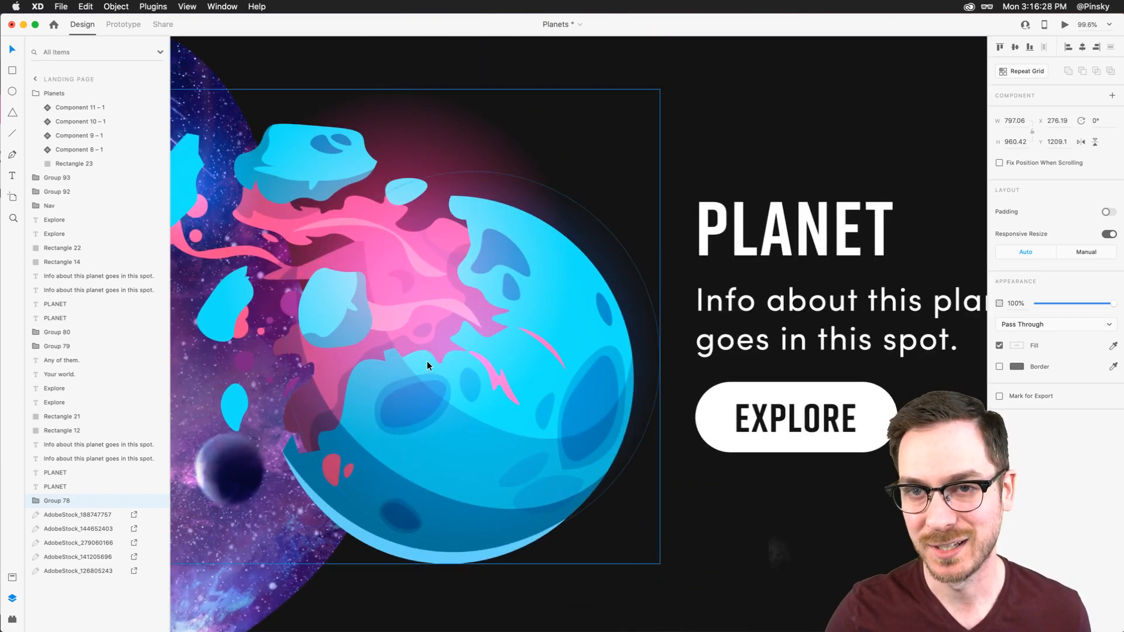
scroll(427, 361, "down", 5)
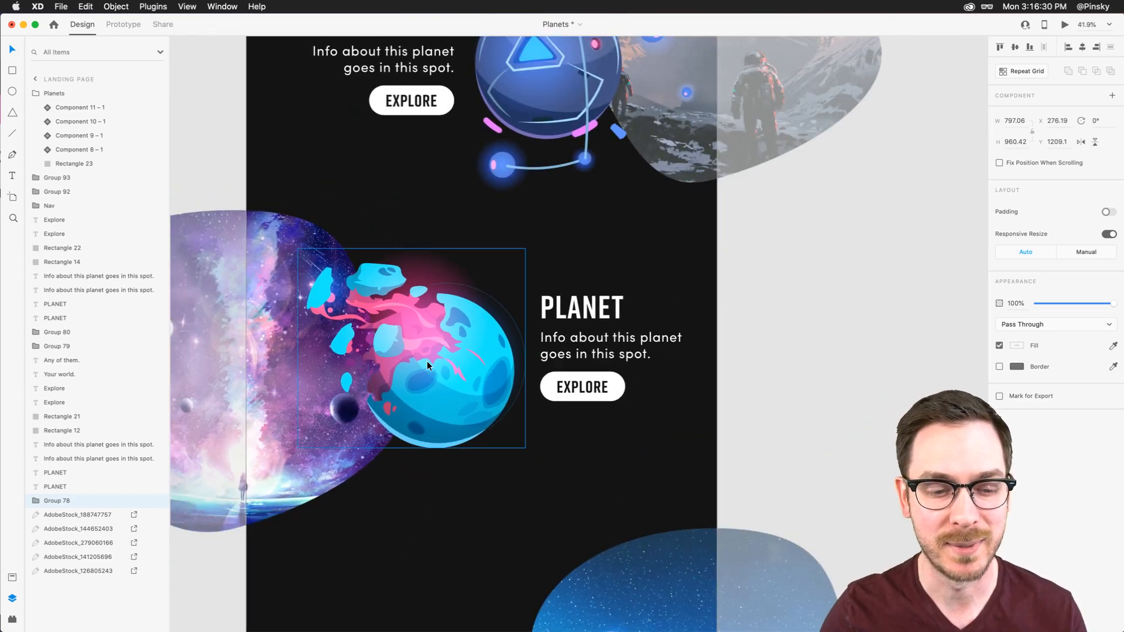
scroll(427, 361, "up", 5)
scroll(427, 361, "down", 4)
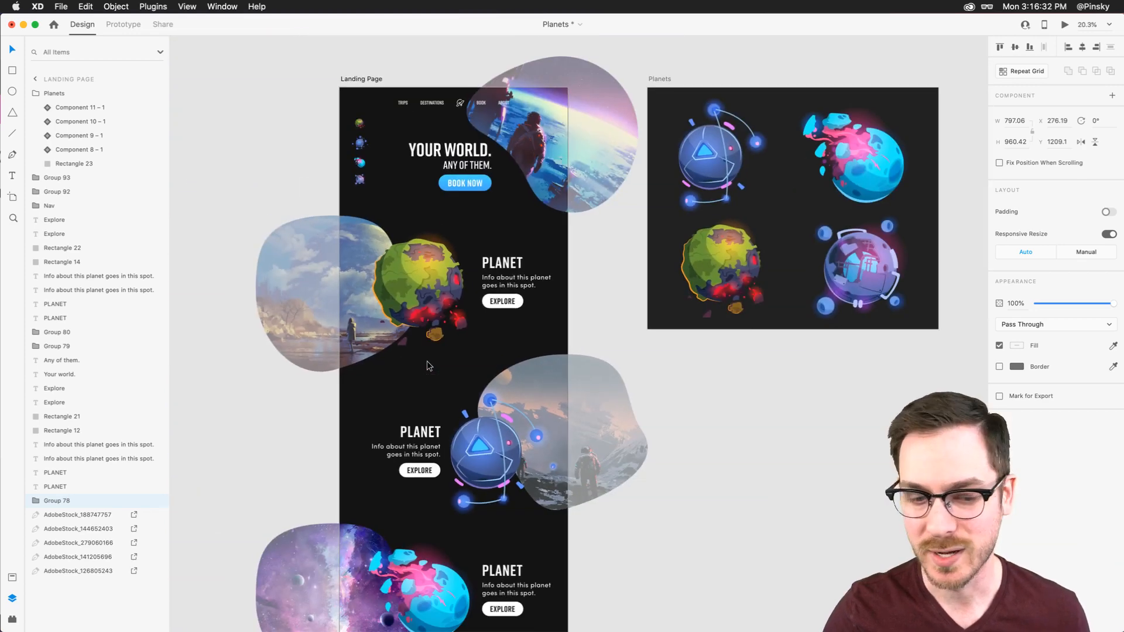
Switch to prototyping and link the green planet icon to the large green planet with a Tap-triggered Scroll To action
left_click(475, 134)
scroll(353, 301, "up", 5)
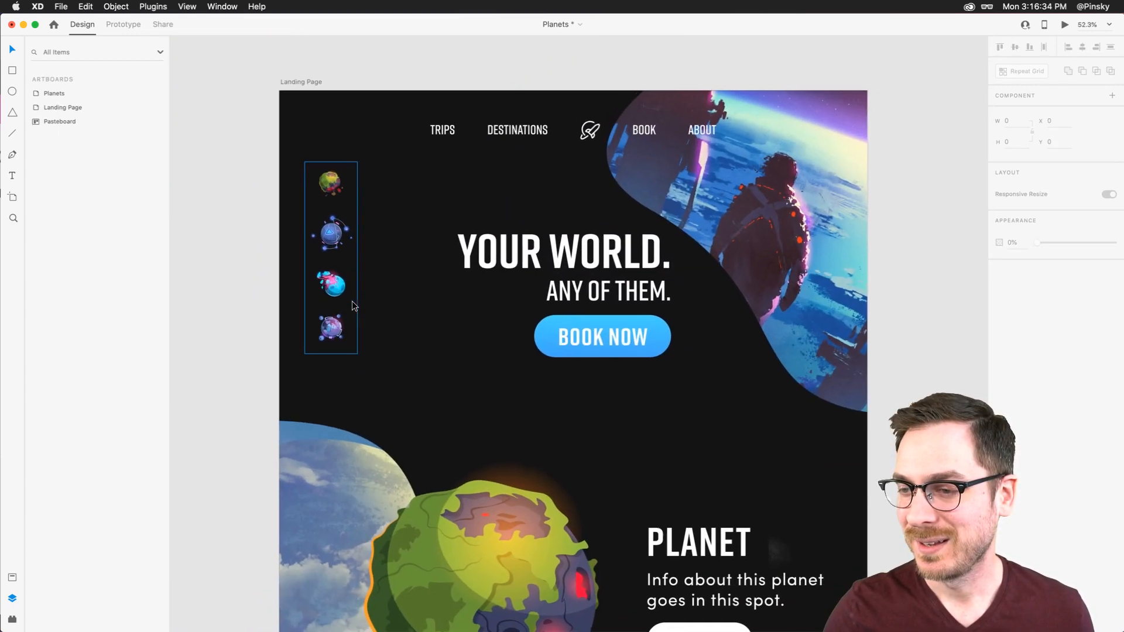
scroll(319, 205, "up", 4)
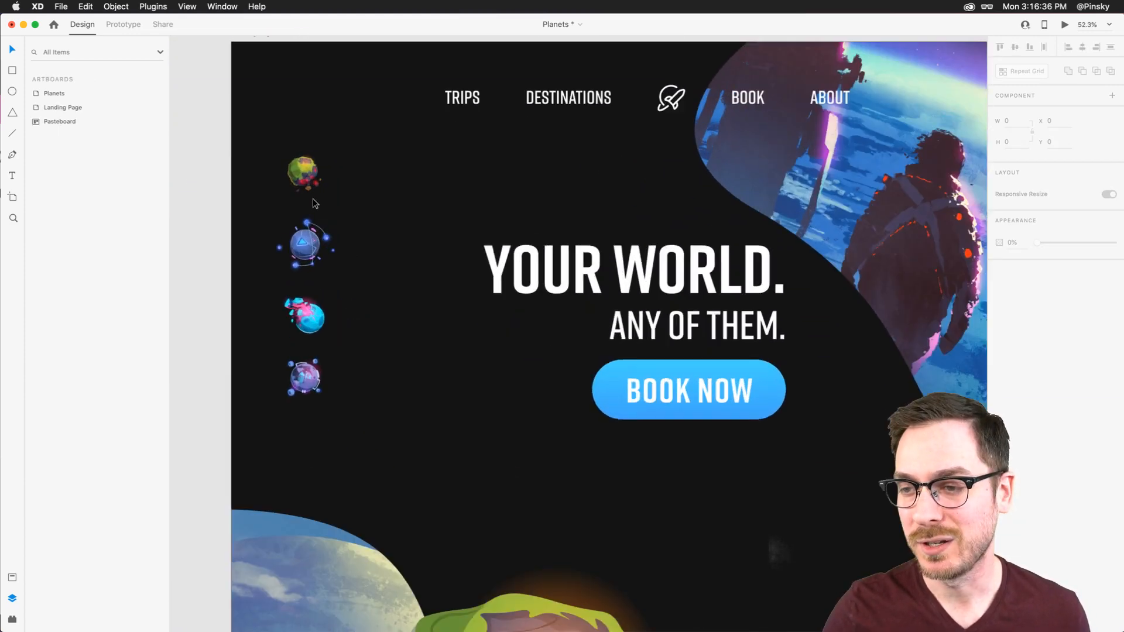
left_click(127, 22)
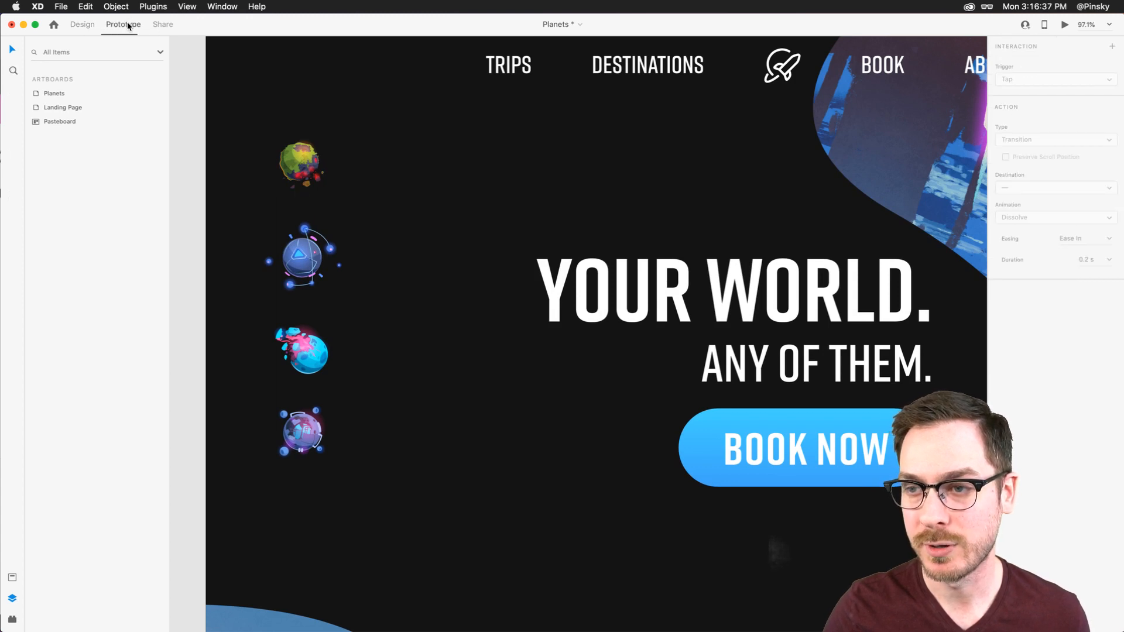
double_click(310, 160)
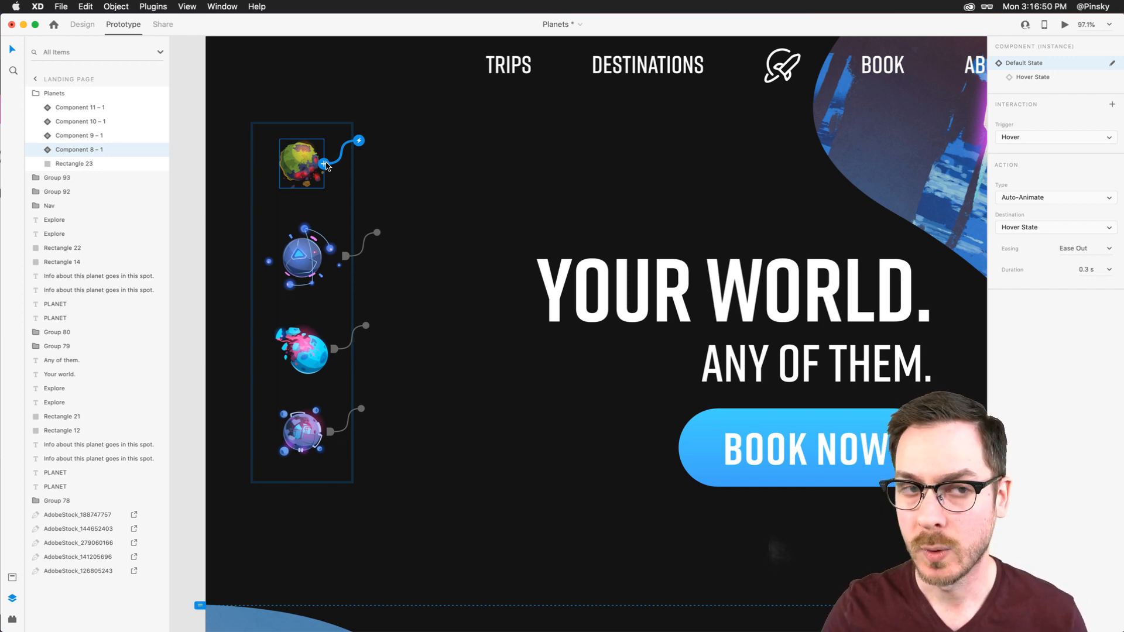
scroll(332, 171, "down", 8)
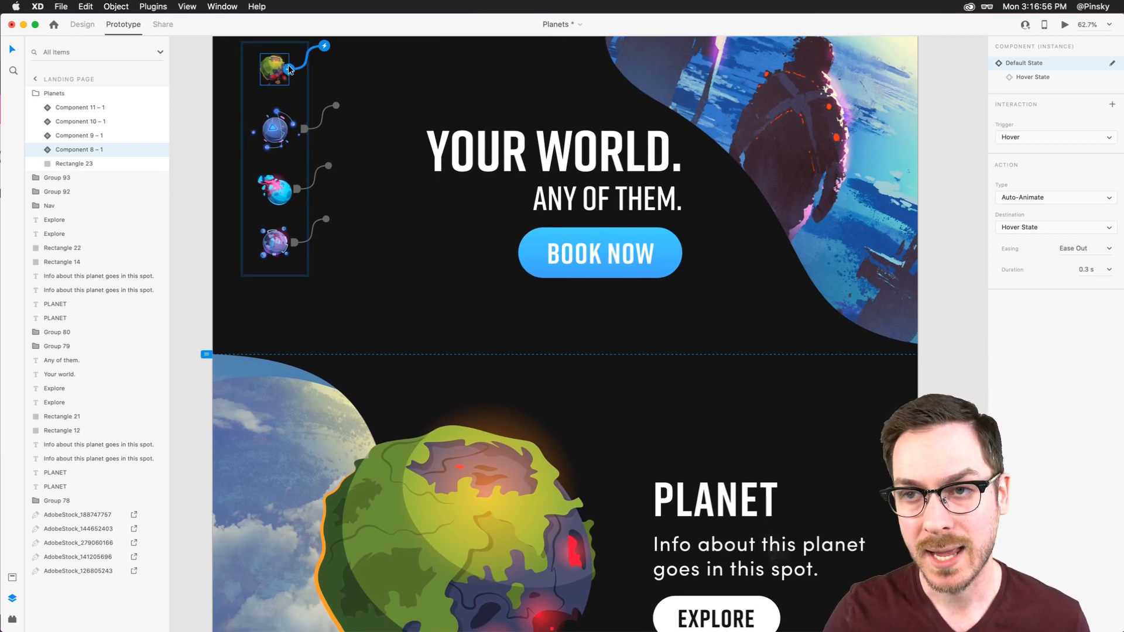
left_click_drag(289, 69, 425, 370)
scroll(458, 458, "down", 3)
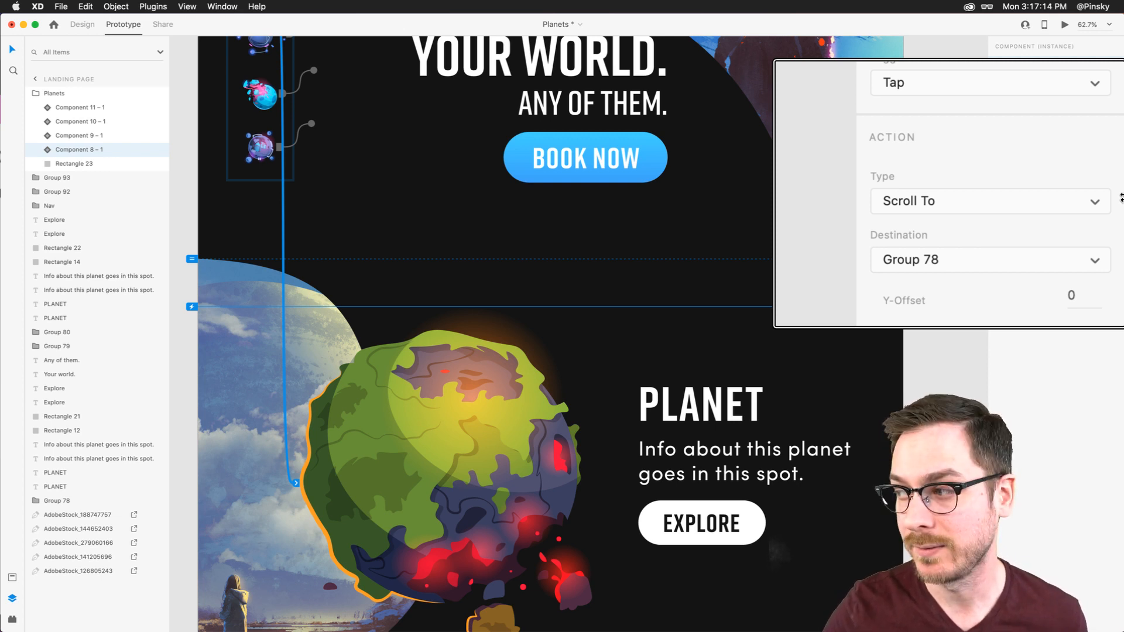
Preview the landing page, test the green planet icon's scroll to its section, and close the preview
left_click(1063, 25)
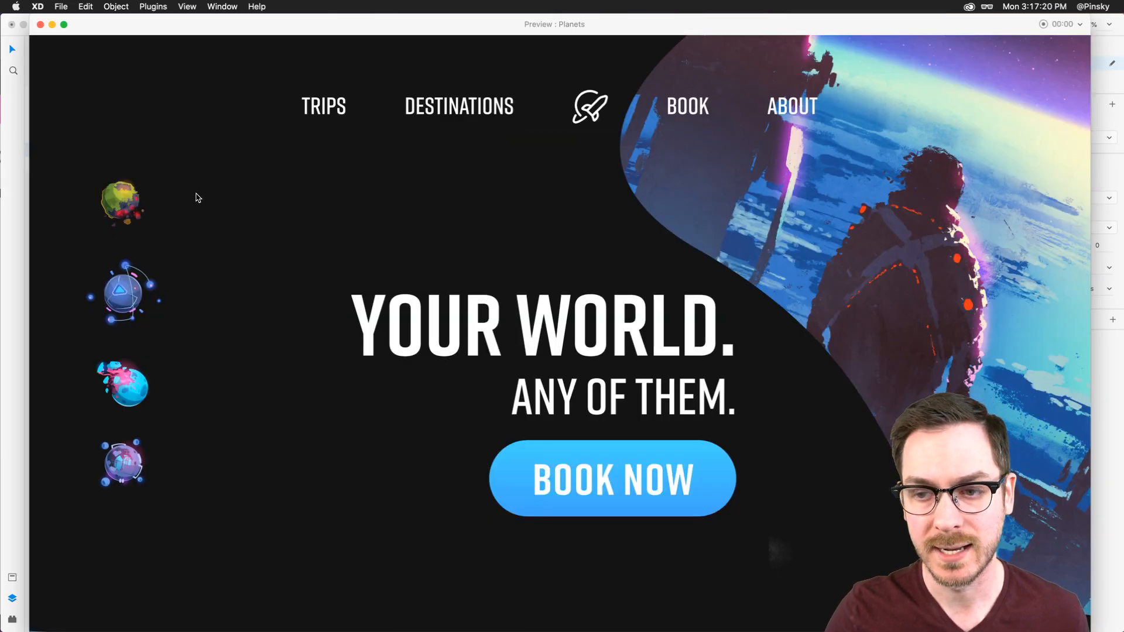
left_click(119, 209)
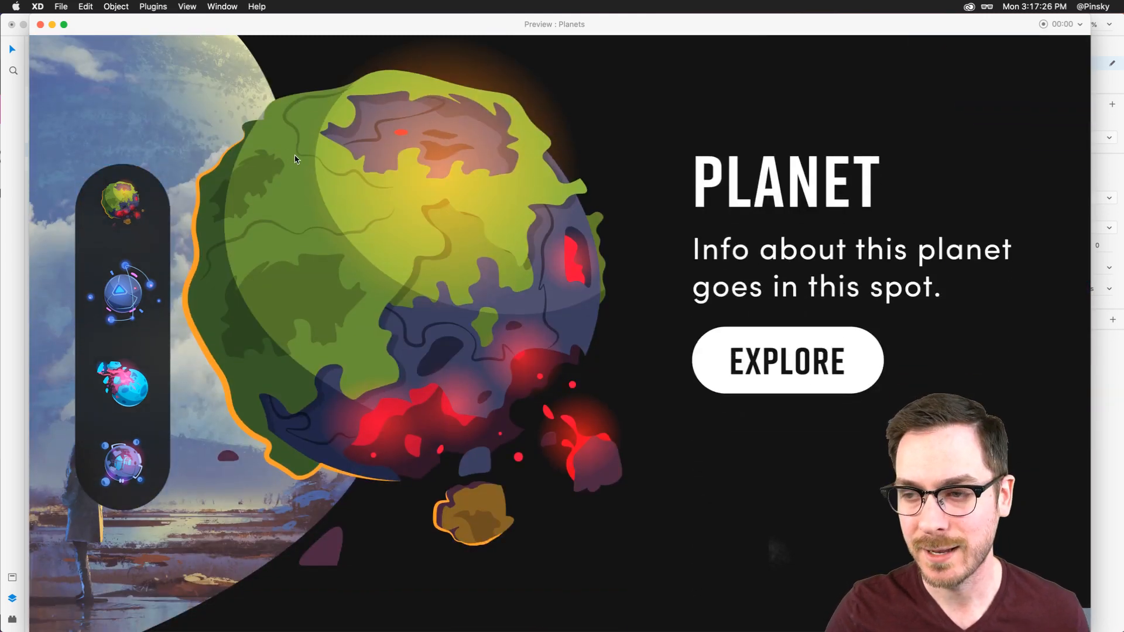
key("super+w")
scroll(397, 221, "down", 1)
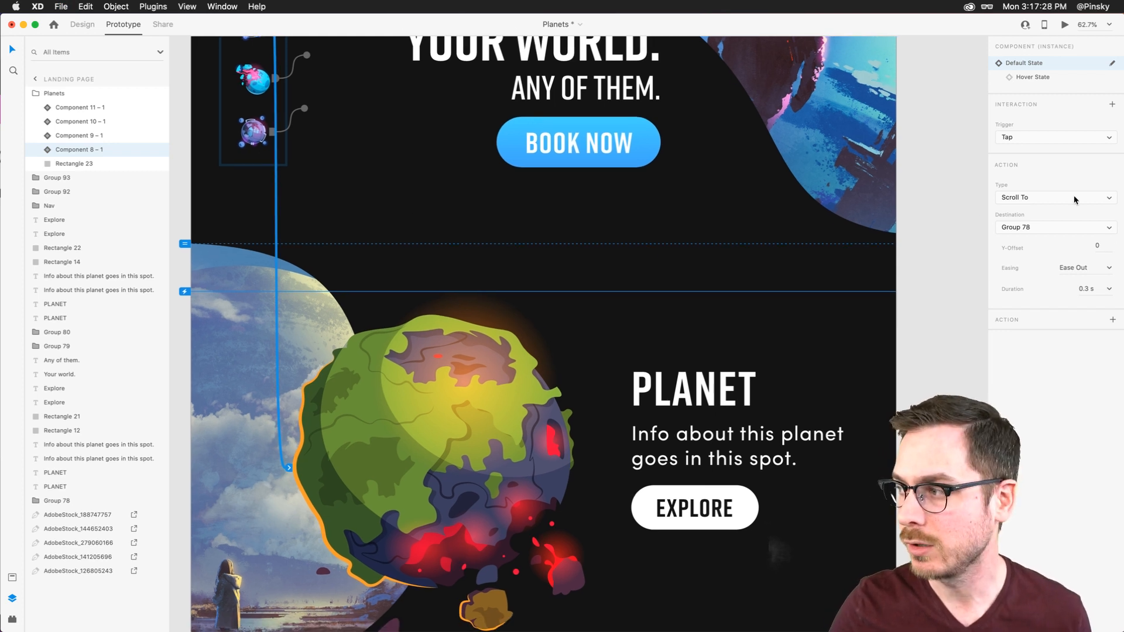
Set the green icon's Scroll To easing to Ease In-Out and its duration to 0.8 s
left_click(1110, 269)
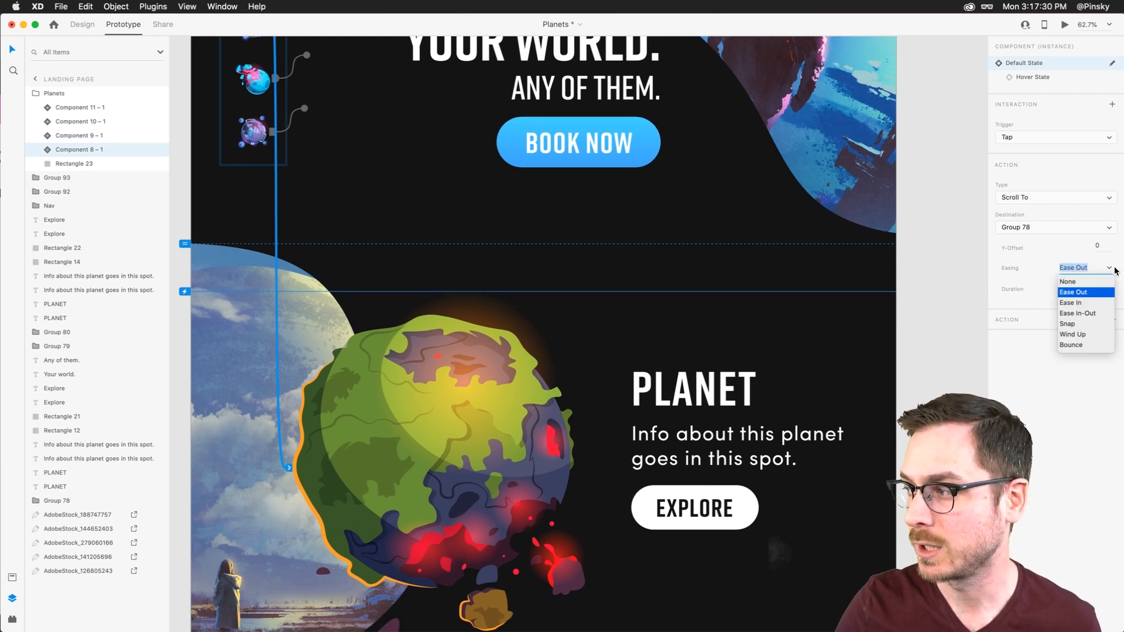
left_click(1091, 314)
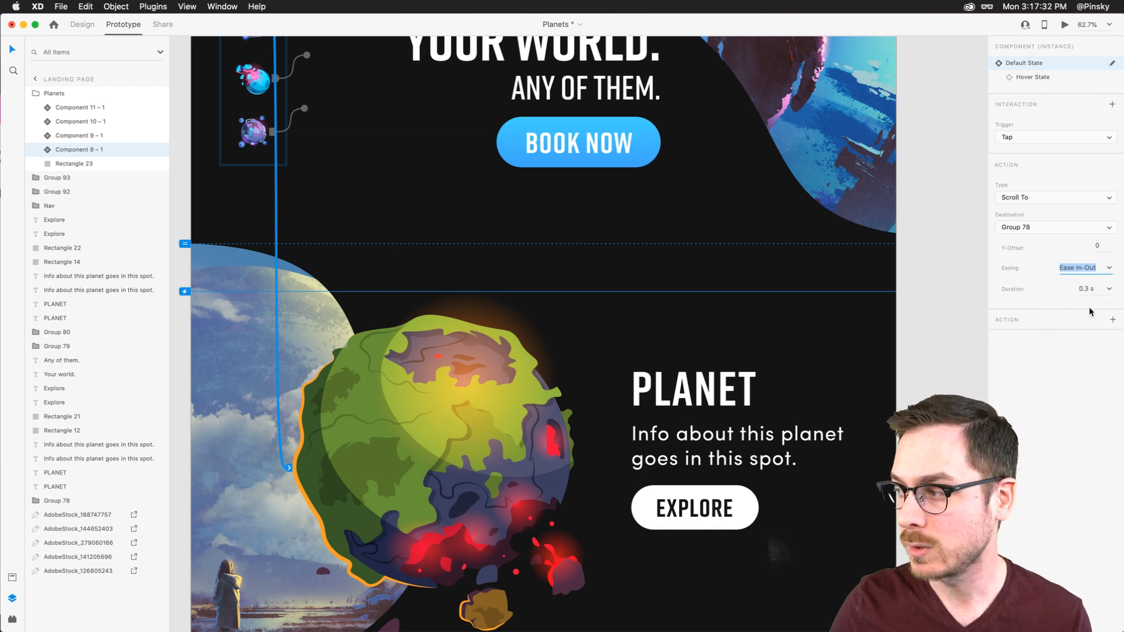
left_click(1109, 290)
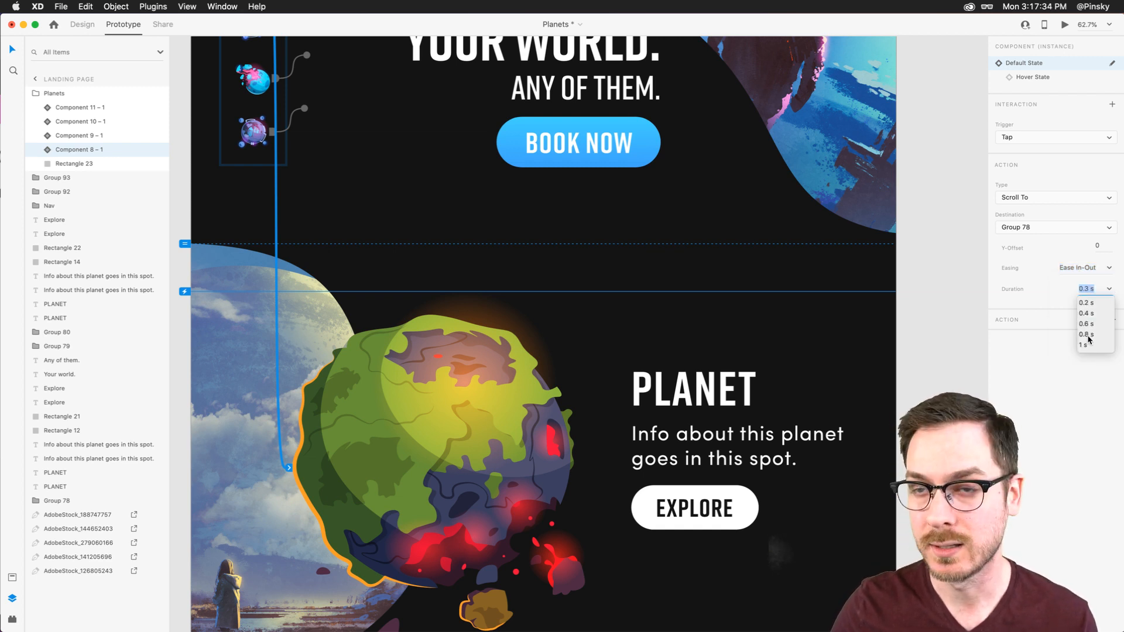
left_click(1091, 337)
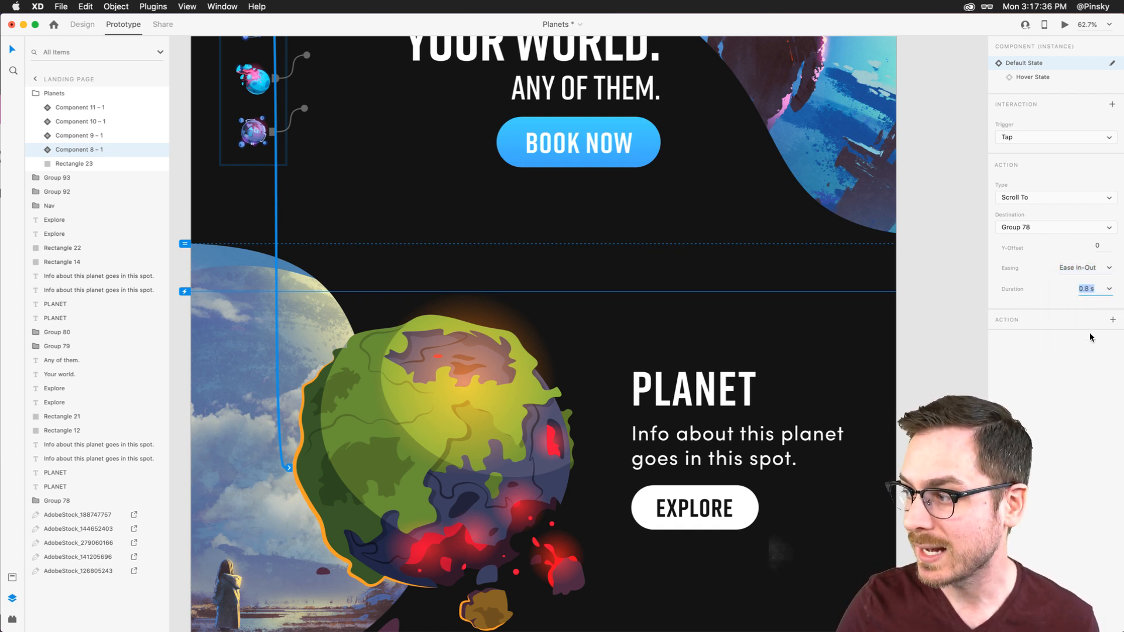
Test the green icon's scroll in the preview with the new easing and duration, and close the preview
left_click(1065, 25)
left_click(127, 201)
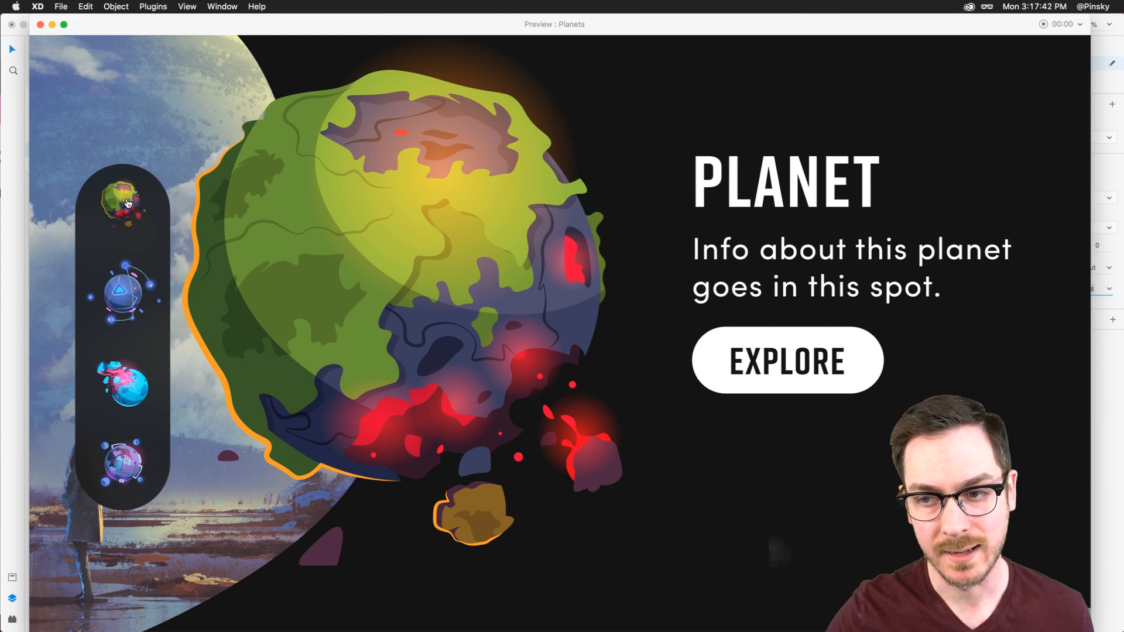
key("super+w")
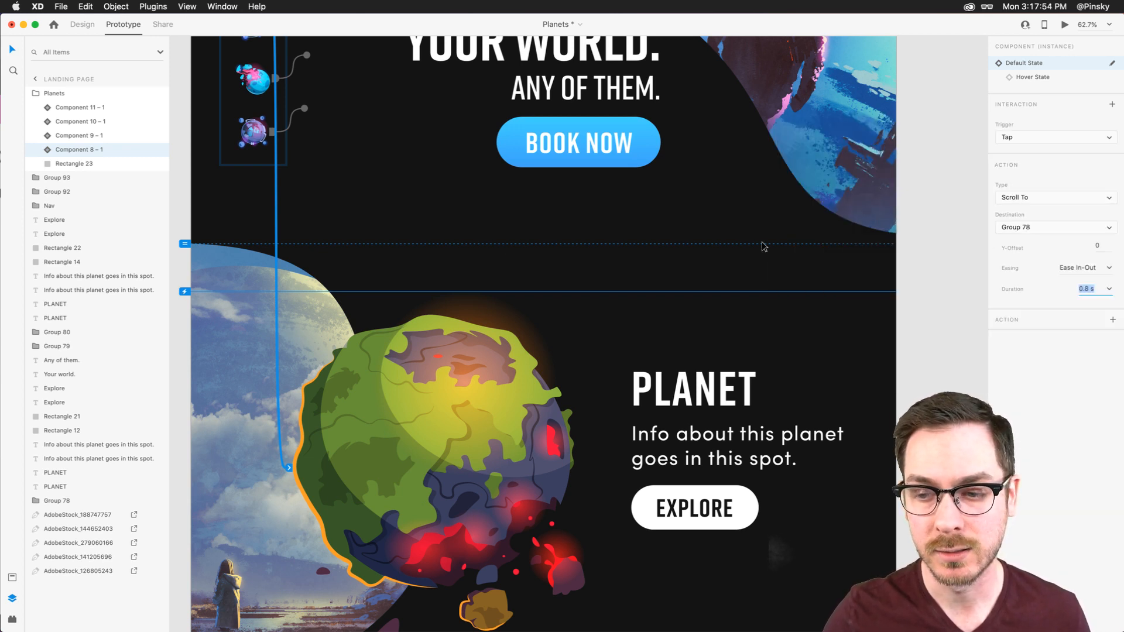
Test a Y-offset of 50 for the green icon's scroll in the preview, and reduce the offset to 21
mouse_move(184, 296)
left_mouse_down()
mouse_move(185, 263)
mouse_move(183, 313)
left_mouse_up()
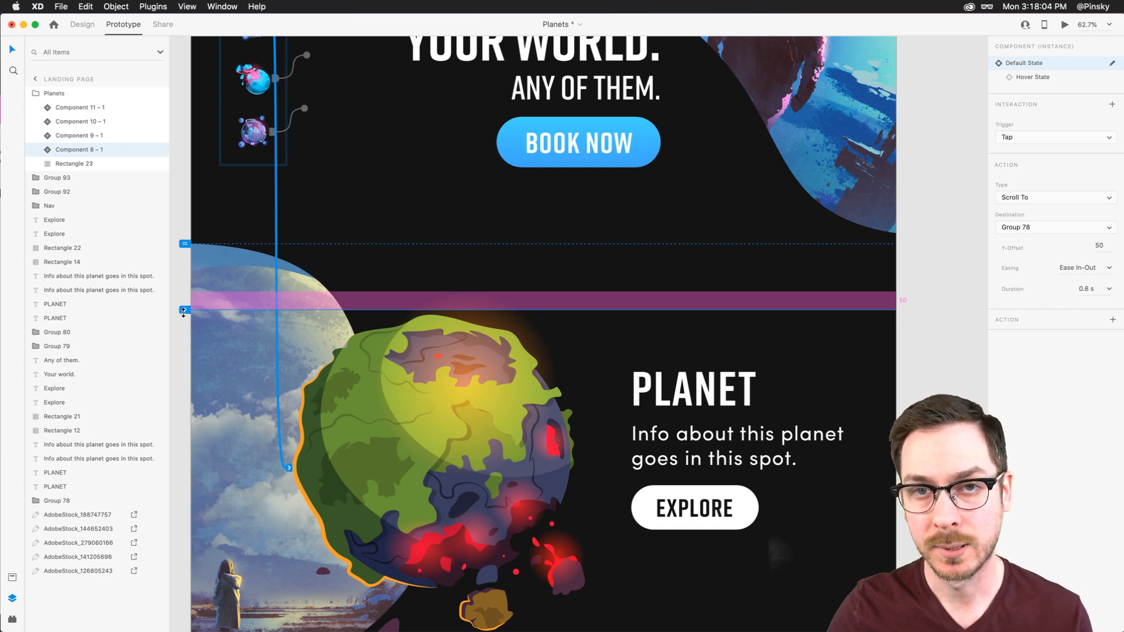
left_click_drag(184, 313, 183, 313)
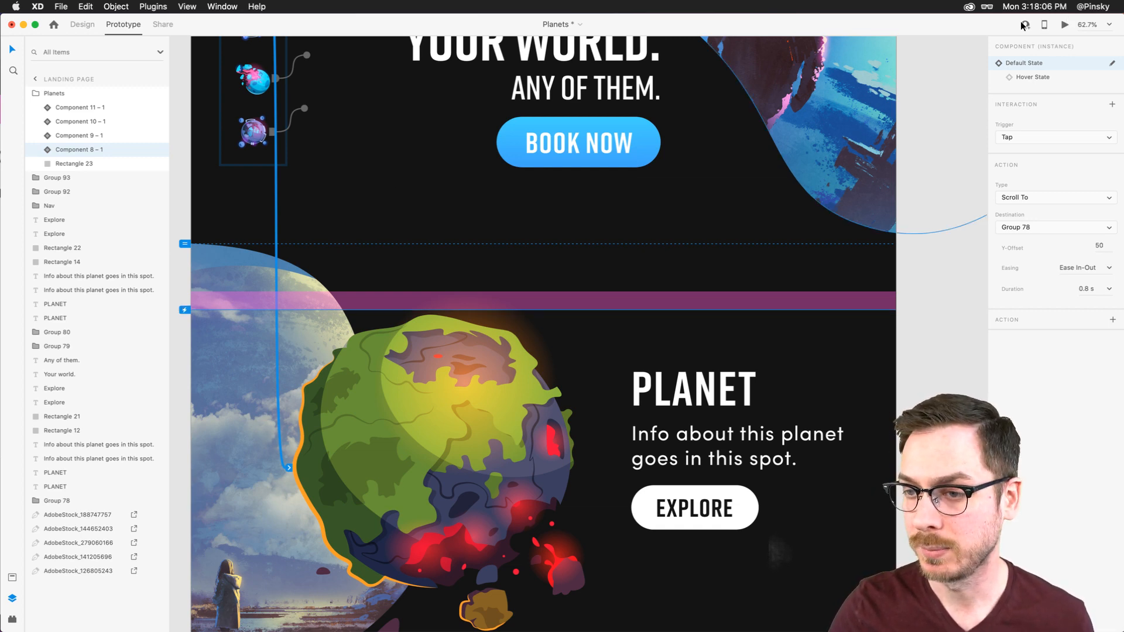
left_click(1065, 25)
left_click(123, 207)
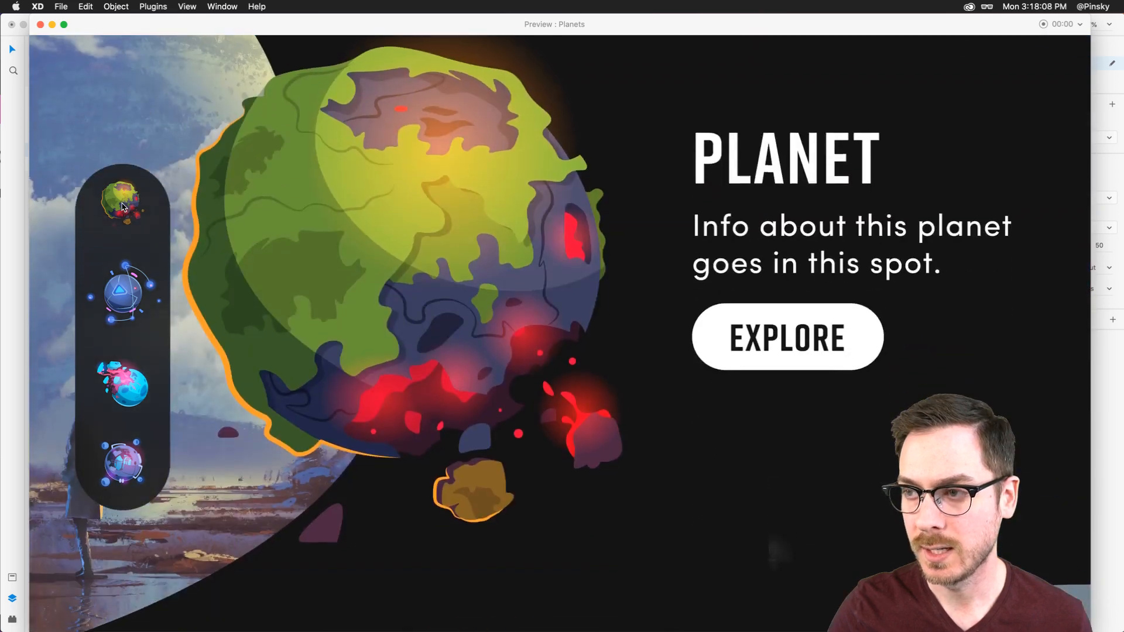
key("super+w")
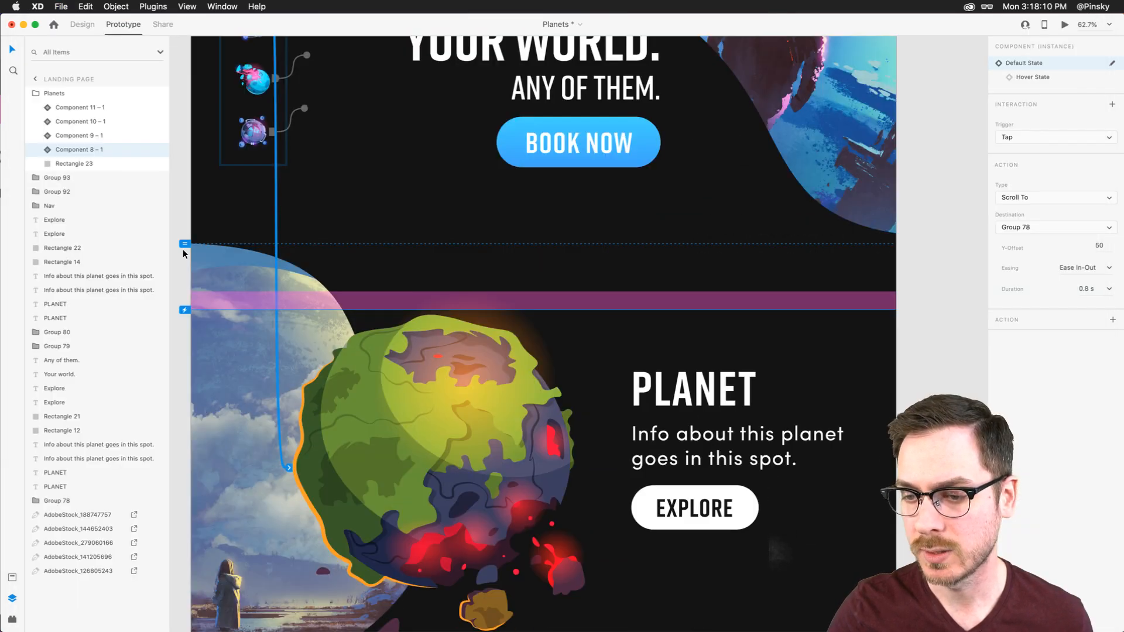
left_click_drag(183, 313, 183, 301)
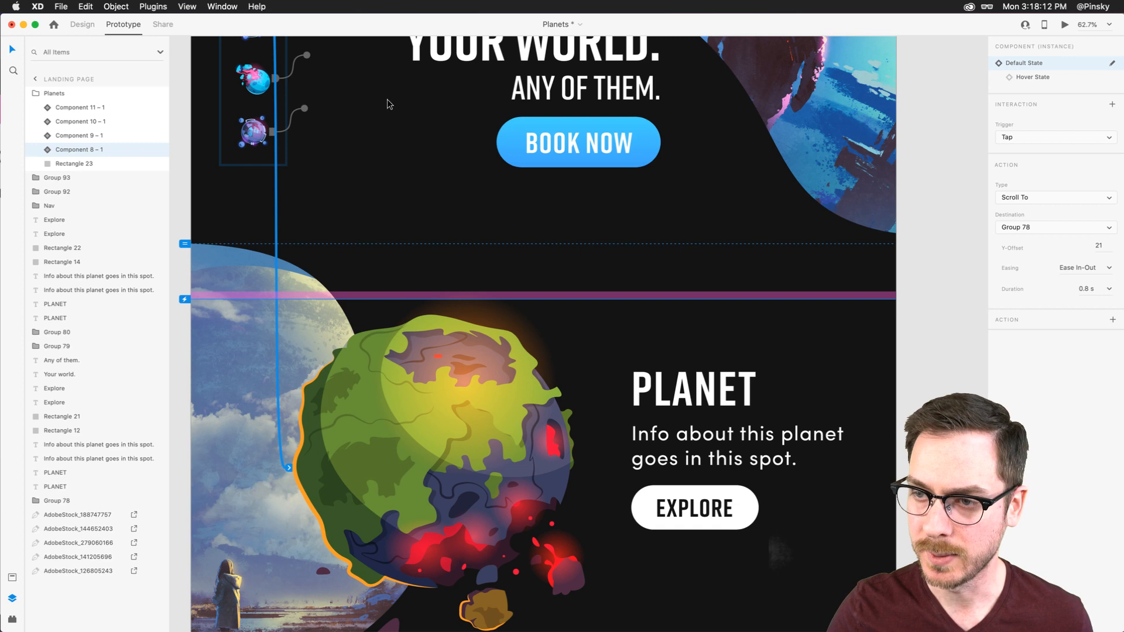
Link the blue planet icon to the large blue planet, Group 80, with a Tap-triggered Scroll To action
scroll(388, 102, "up", 5)
left_click(255, 217)
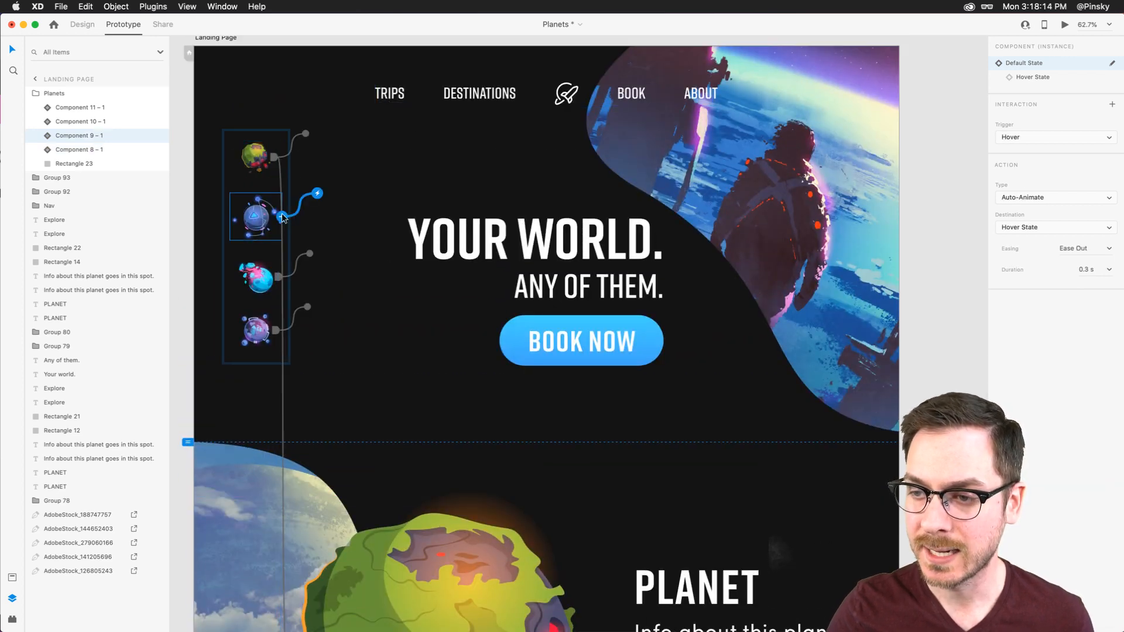
left_click_drag(281, 215, 617, 501)
scroll(411, 391, "down", 10)
scroll(475, 277, "up", 10)
scroll(475, 278, "left", 3)
Link the cyan planet icon to the large cyan planet, Group 92, with a Tap-triggered Scroll To action
left_click(353, 125)
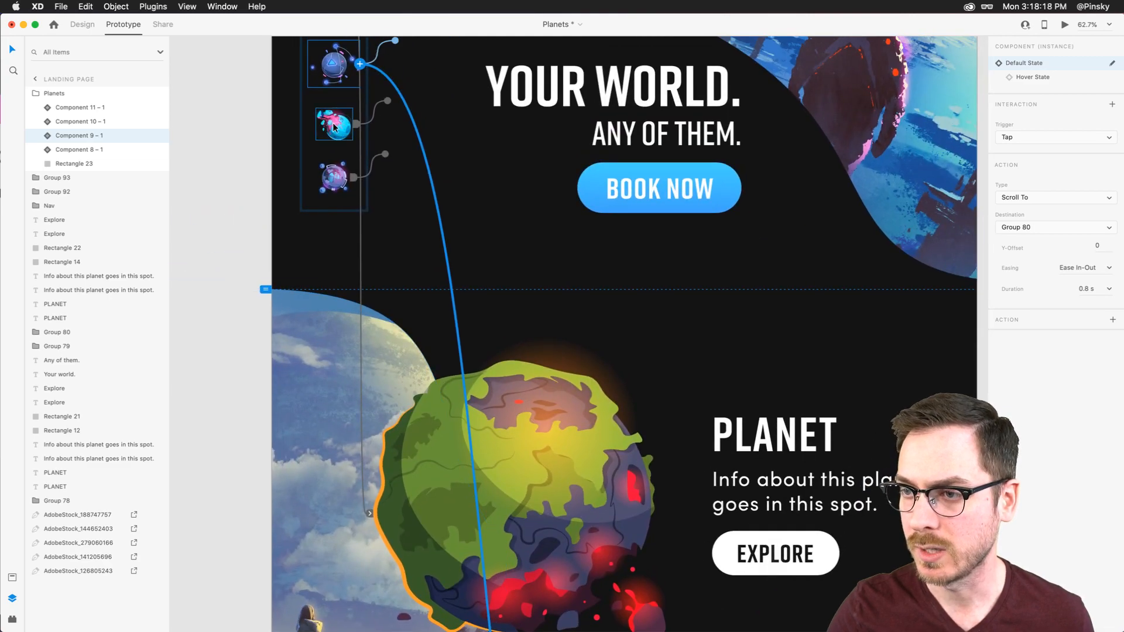
left_click_drag(353, 124, 528, 354)
scroll(466, 343, "down", 10)
scroll(527, 349, "up", 10)
scroll(527, 349, "left", 3)
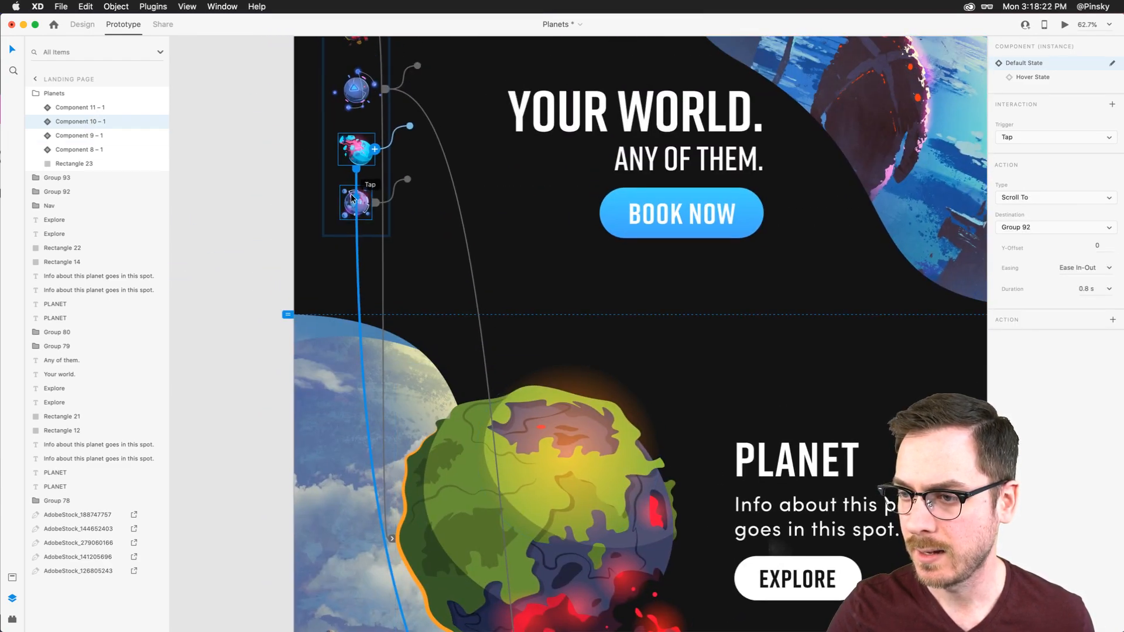
Link the purple planet icon to the large purple planet, Group 93, with a Tap-triggered Scroll To action
left_click(354, 203)
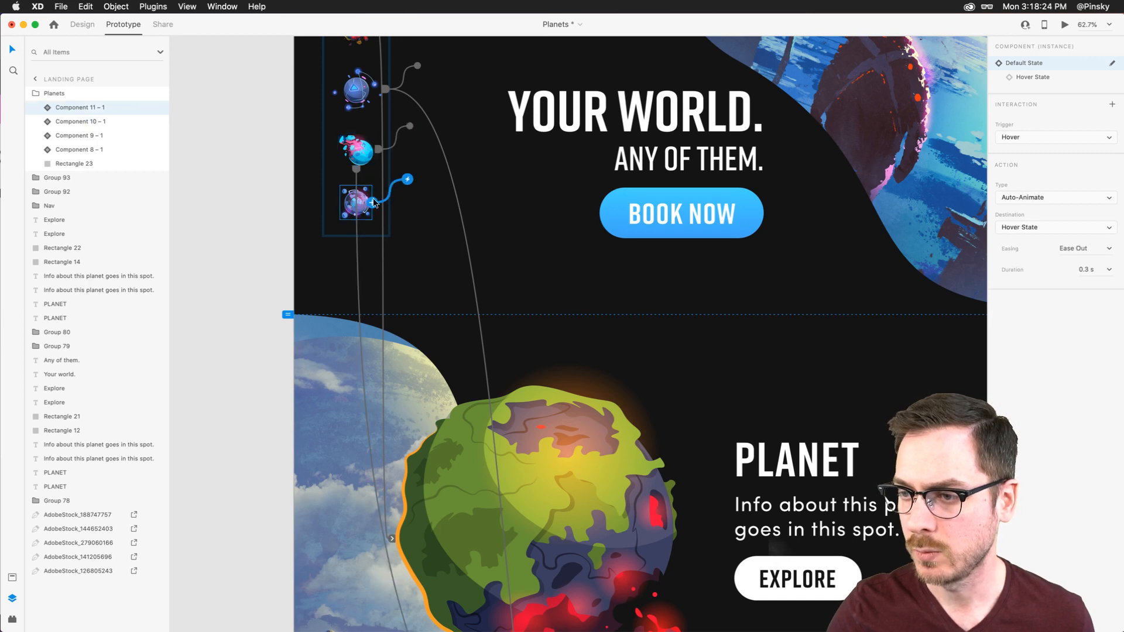
left_click_drag(375, 203, 666, 350)
scroll(468, 317, "down", 10)
scroll(544, 286, "down", 5)
scroll(543, 291, "down", 5)
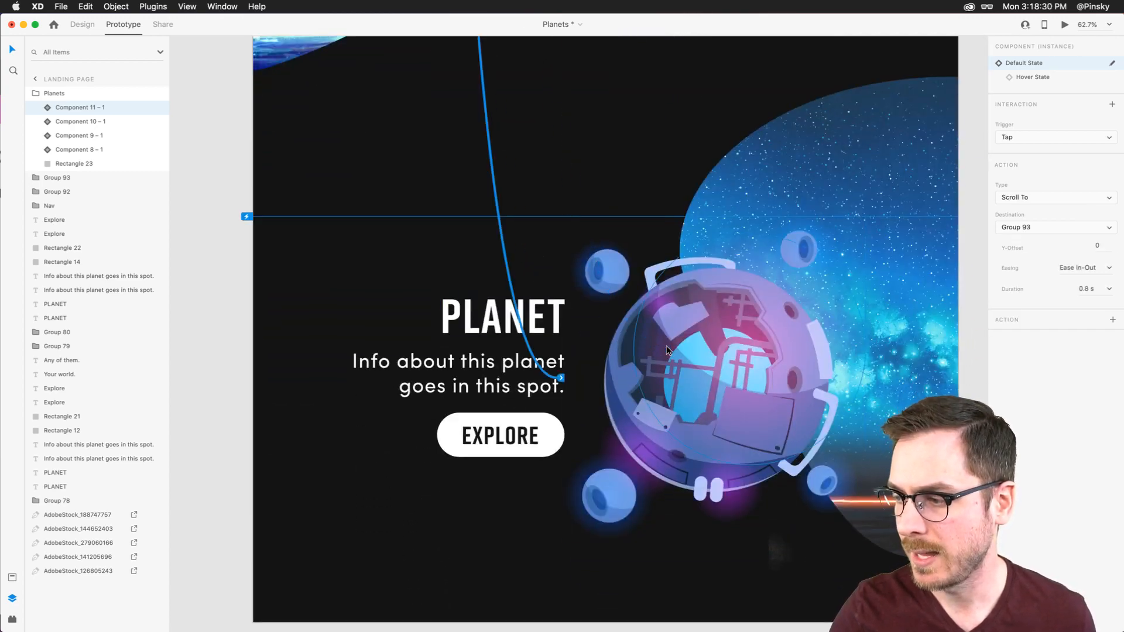
Preview the landing page and test the scroll links of the blue and cyan planet icons
scroll(667, 350, "down", 1)
scroll(666, 350, "up", 6)
scroll(666, 353, "down", 5)
scroll(667, 354, "up", 10)
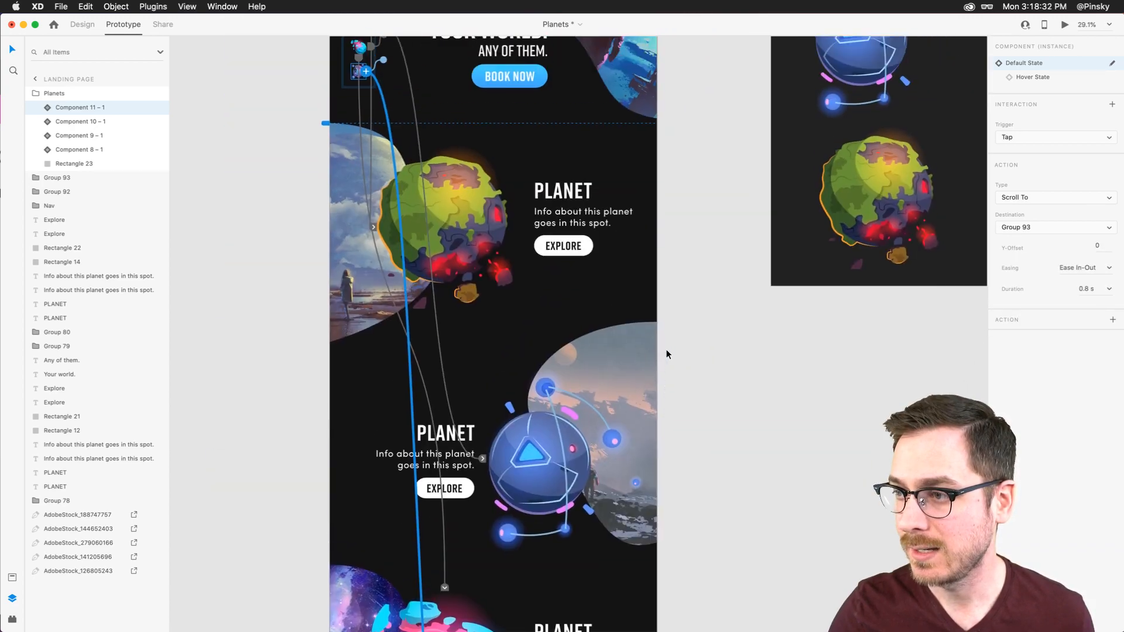
scroll(421, 155, "up", 5)
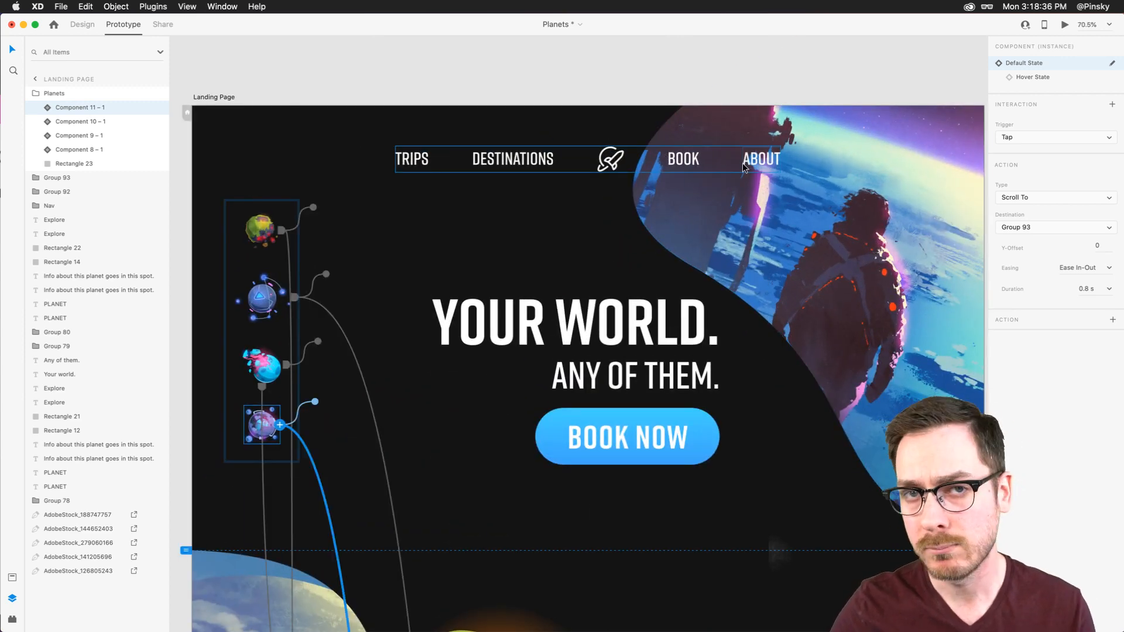
scroll(567, 208, "down", 3)
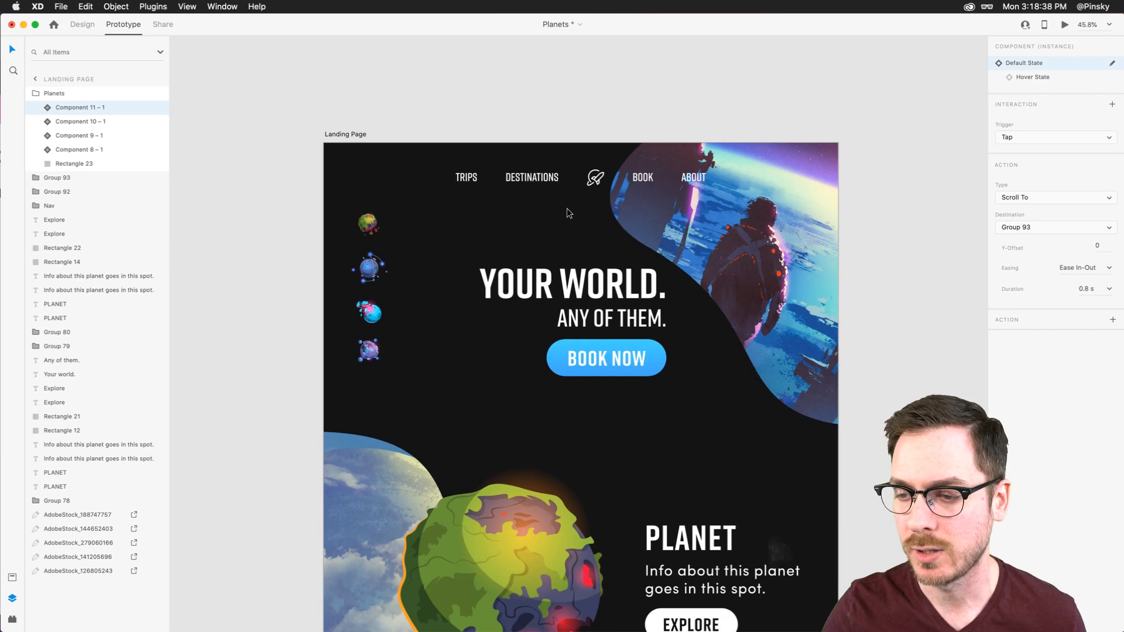
left_click(1065, 24)
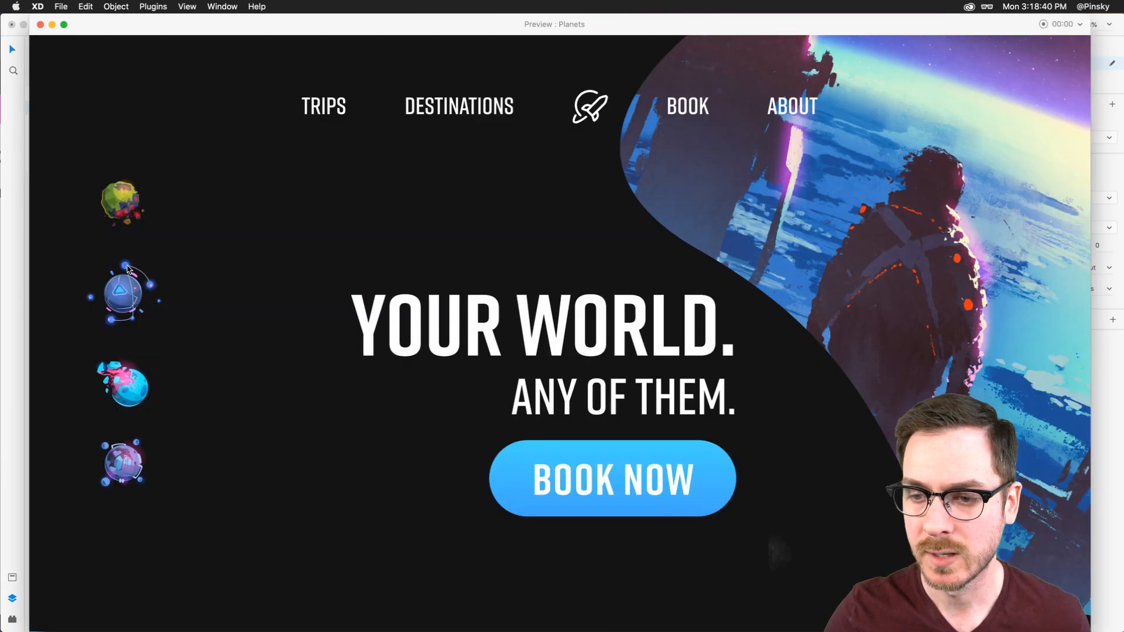
left_click(123, 294)
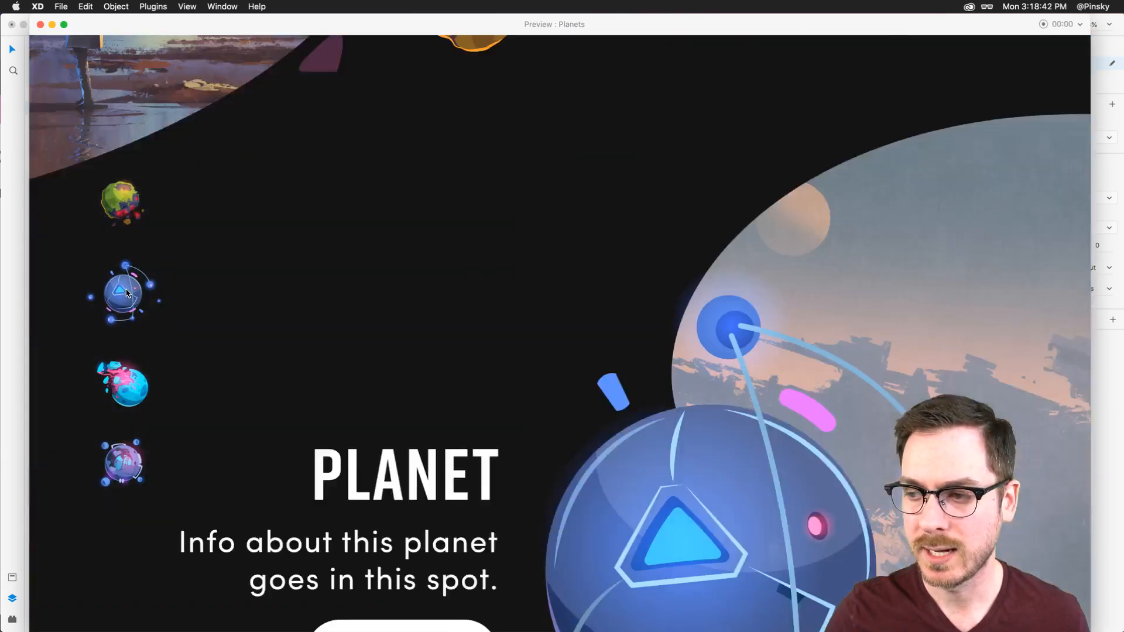
scroll(309, 141, "up", 15)
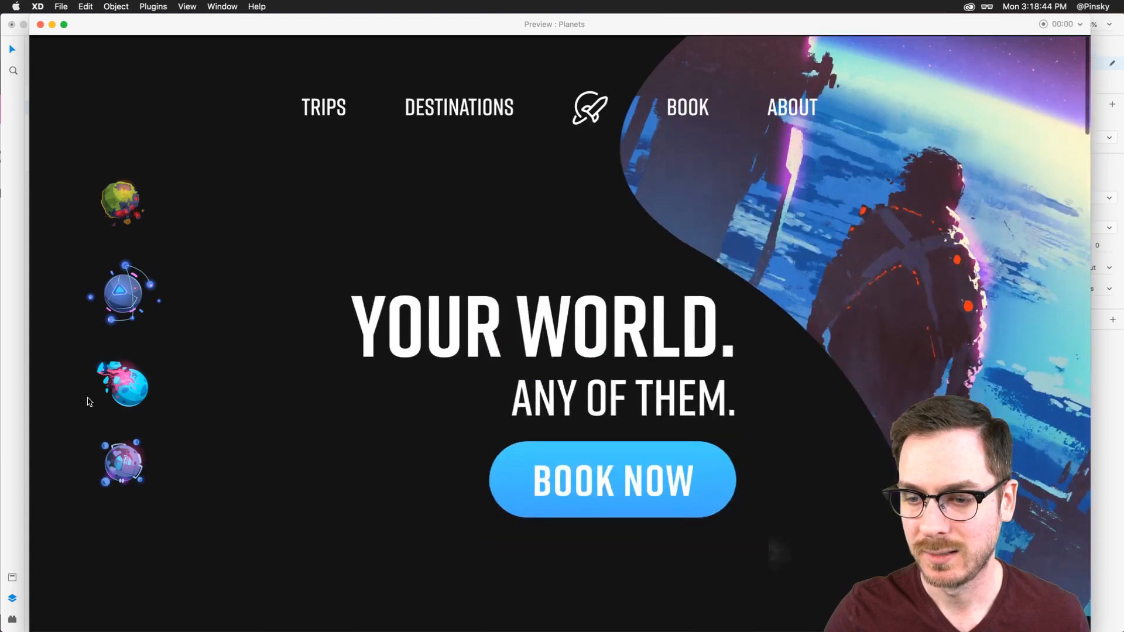
left_click(136, 392)
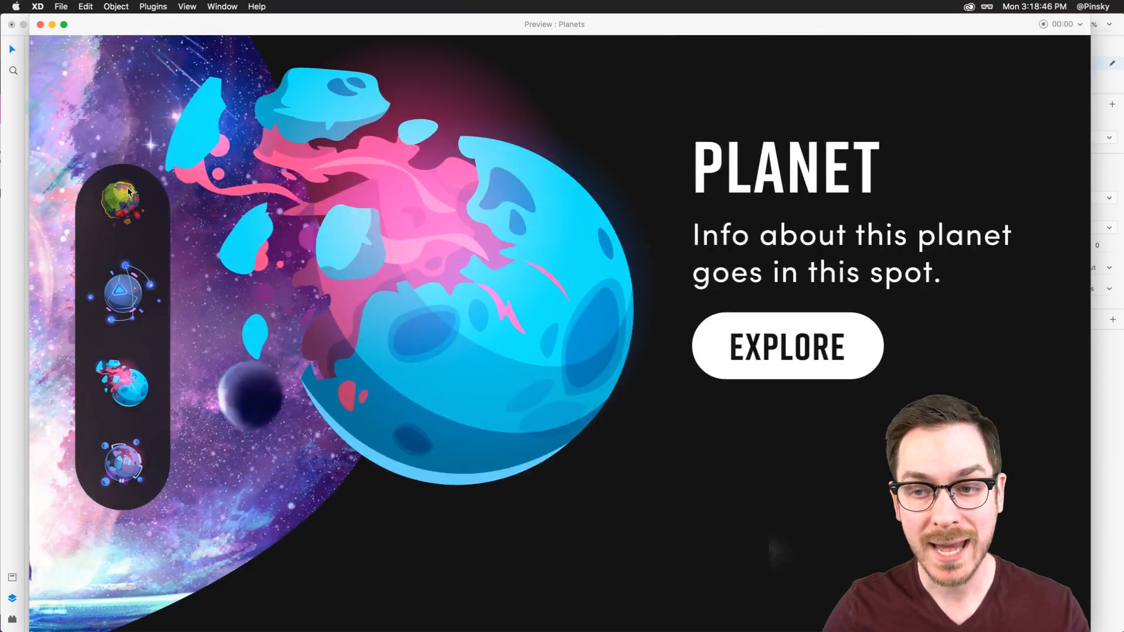
Test the purple, blue and green planet icons' scroll links in the preview, and close it
left_click(134, 466)
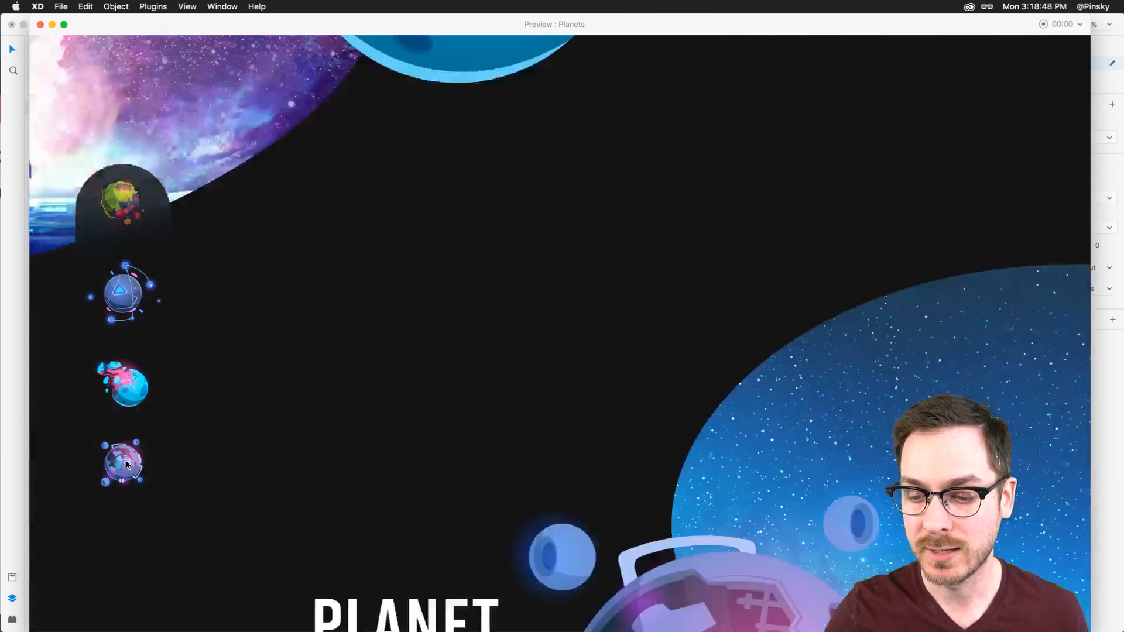
left_click(129, 299)
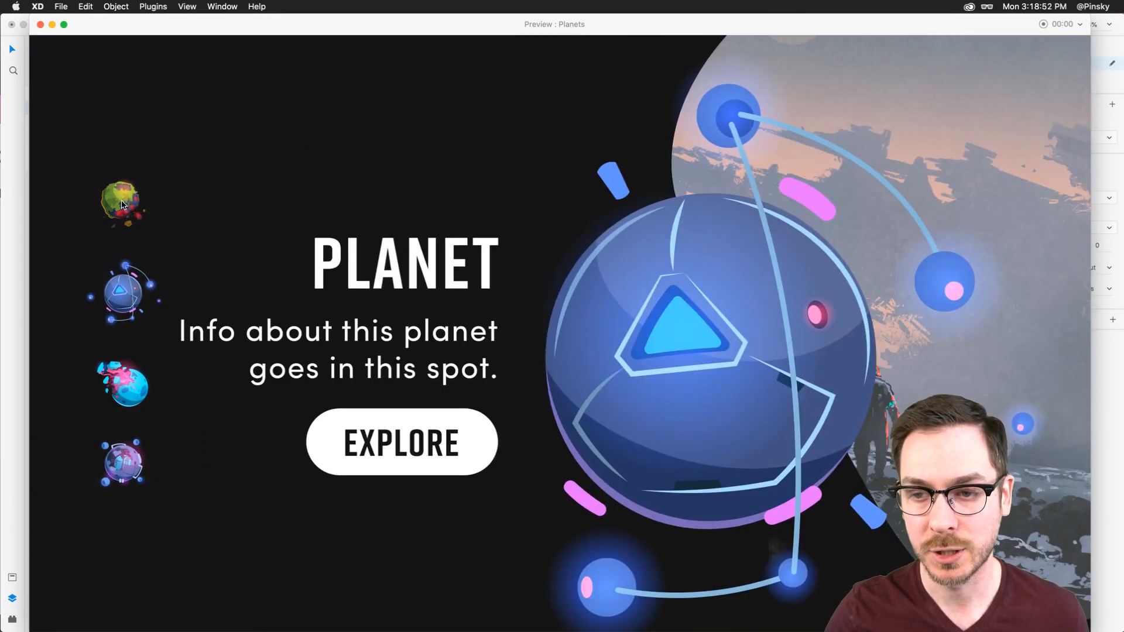
left_click(123, 205)
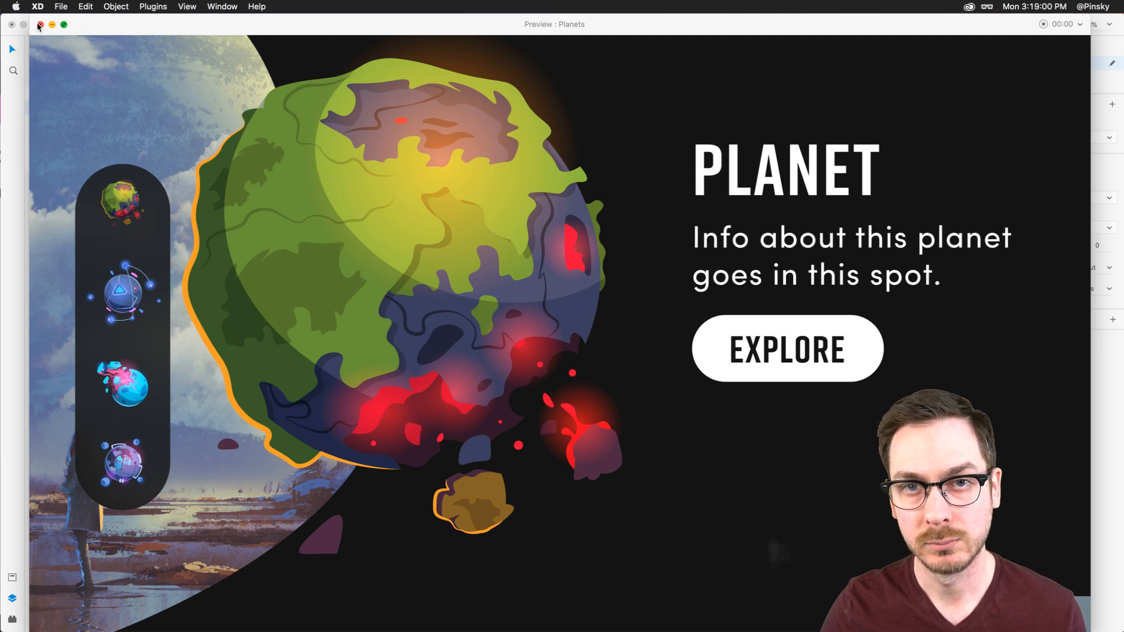
left_click(329, 195)
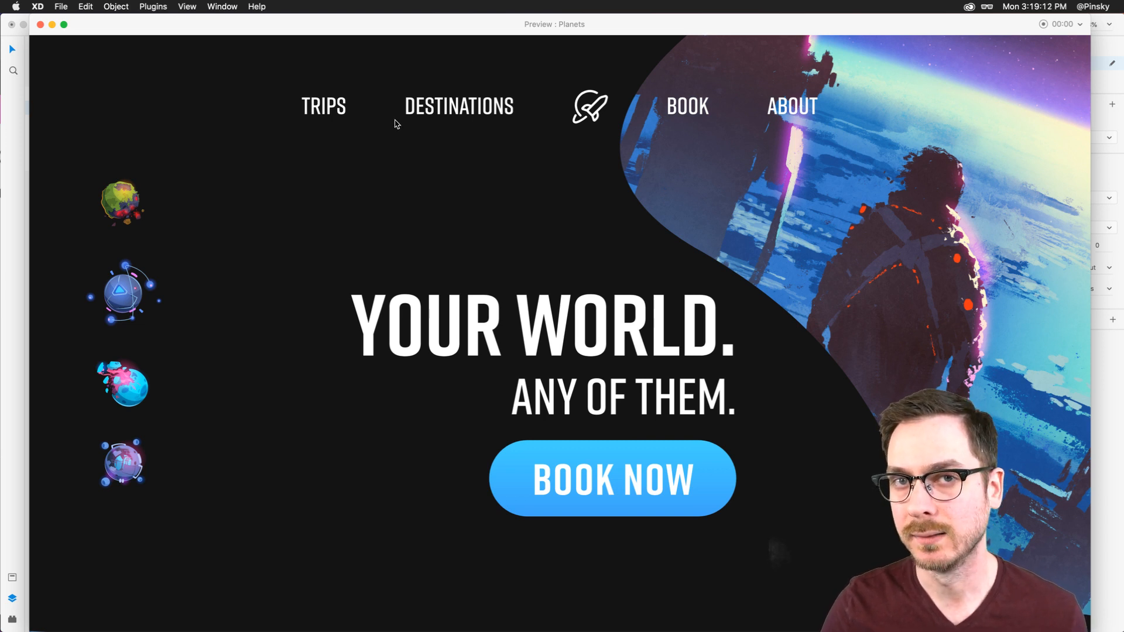
left_click(41, 27)
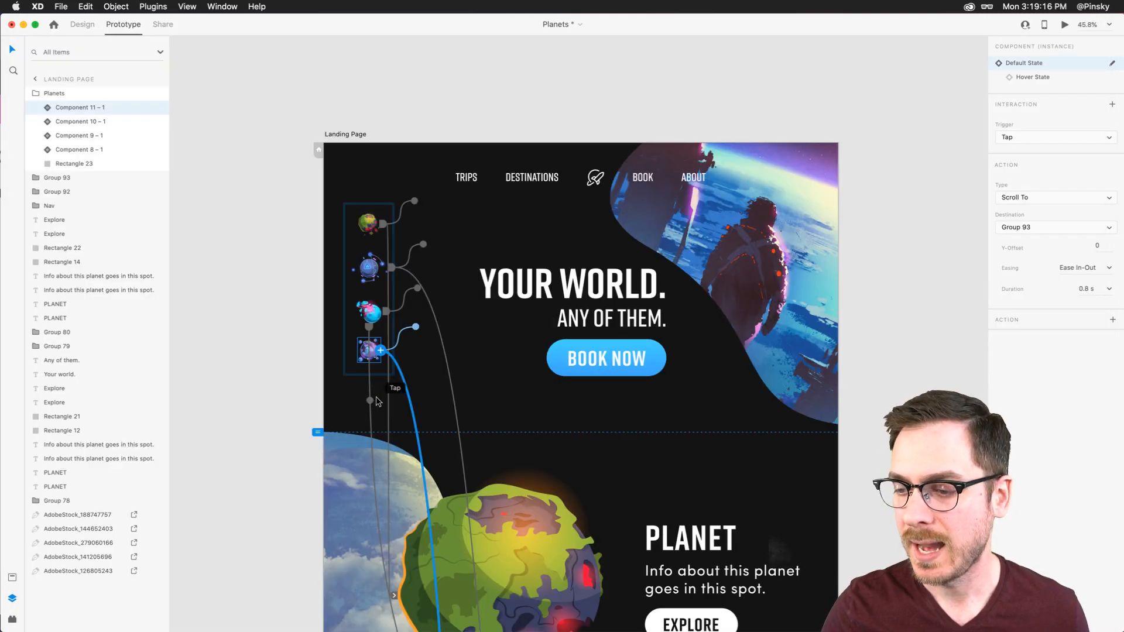
Return to design mode, open the Nucleo app, and search its icons for "rocket"
scroll(376, 396, "up", 5)
key("super+1")
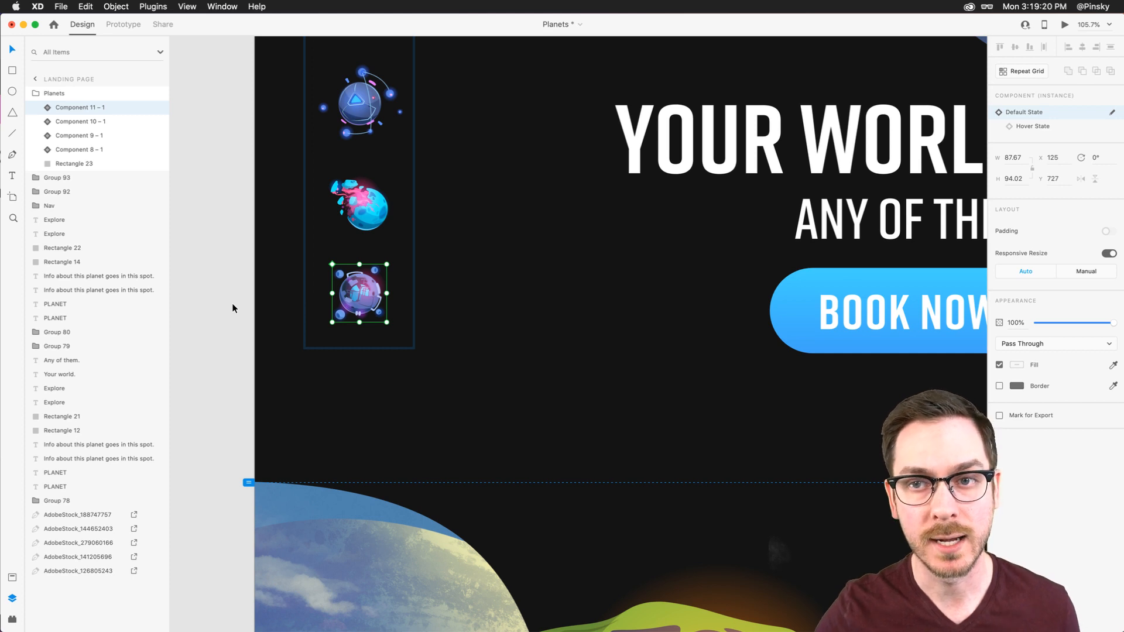
key("super+space")
type("nudeo")
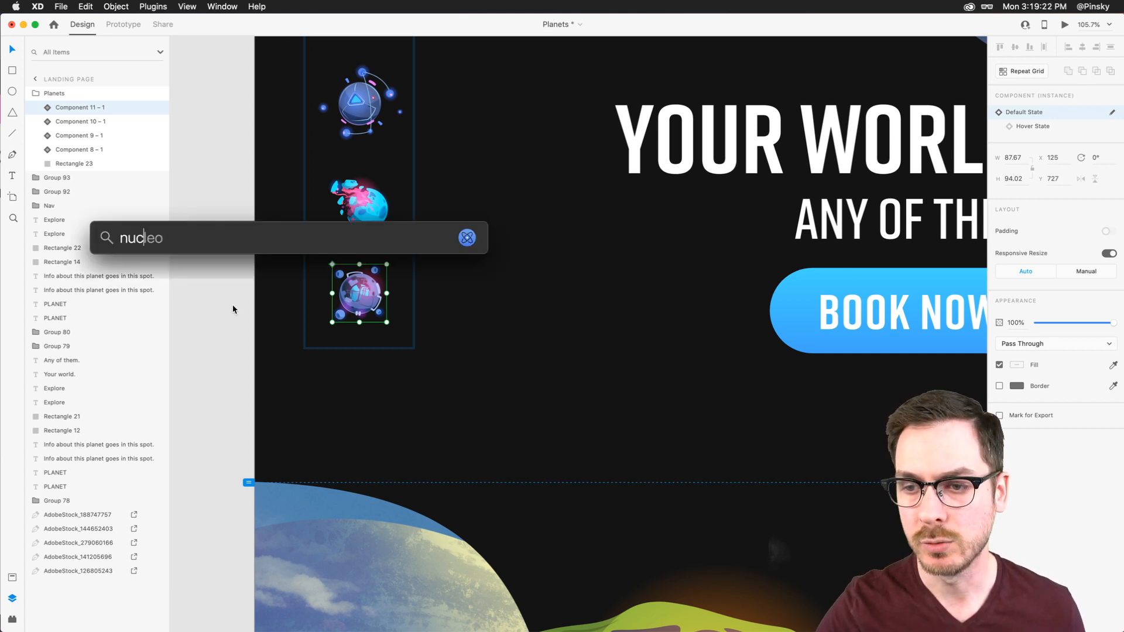
key("Return")
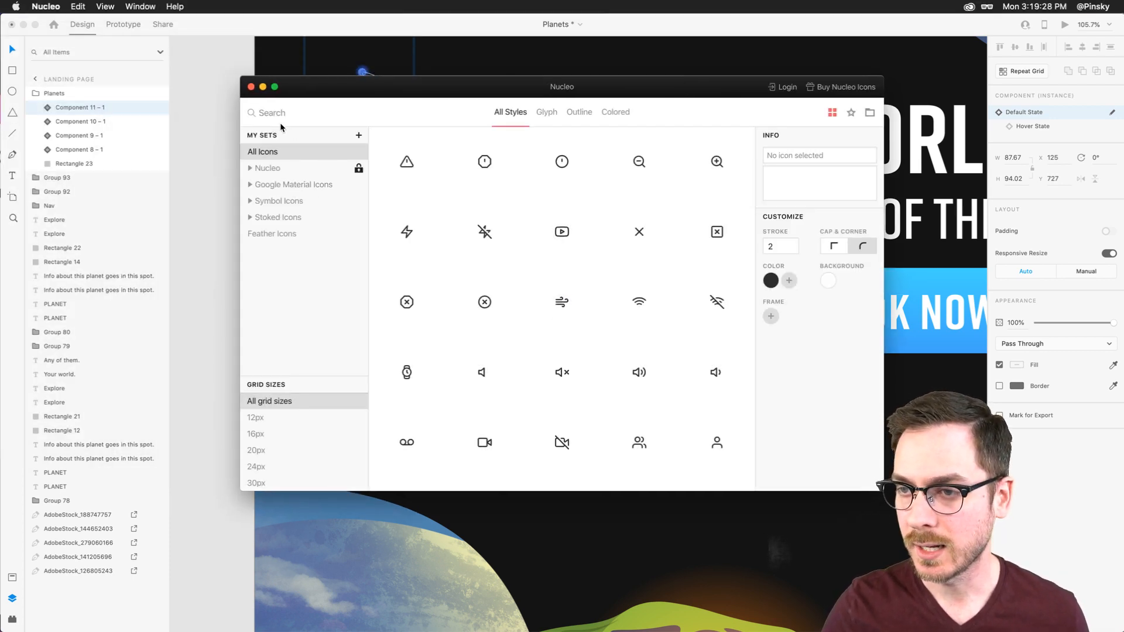
type("rocket")
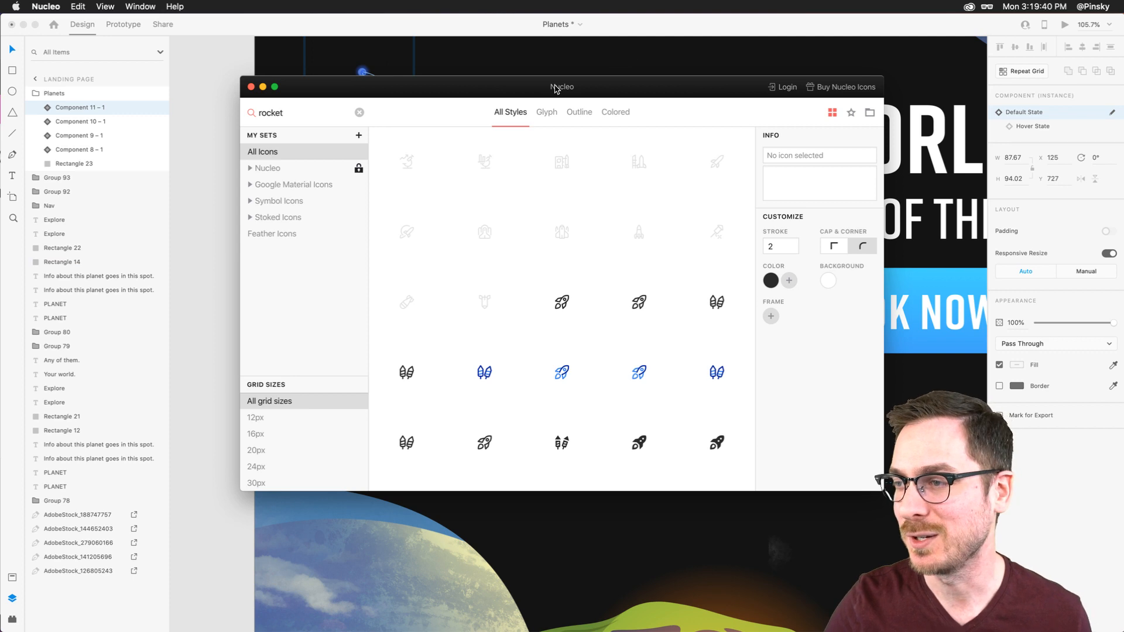
left_click_drag(556, 88, 581, 67)
scroll(597, 305, "down", 3)
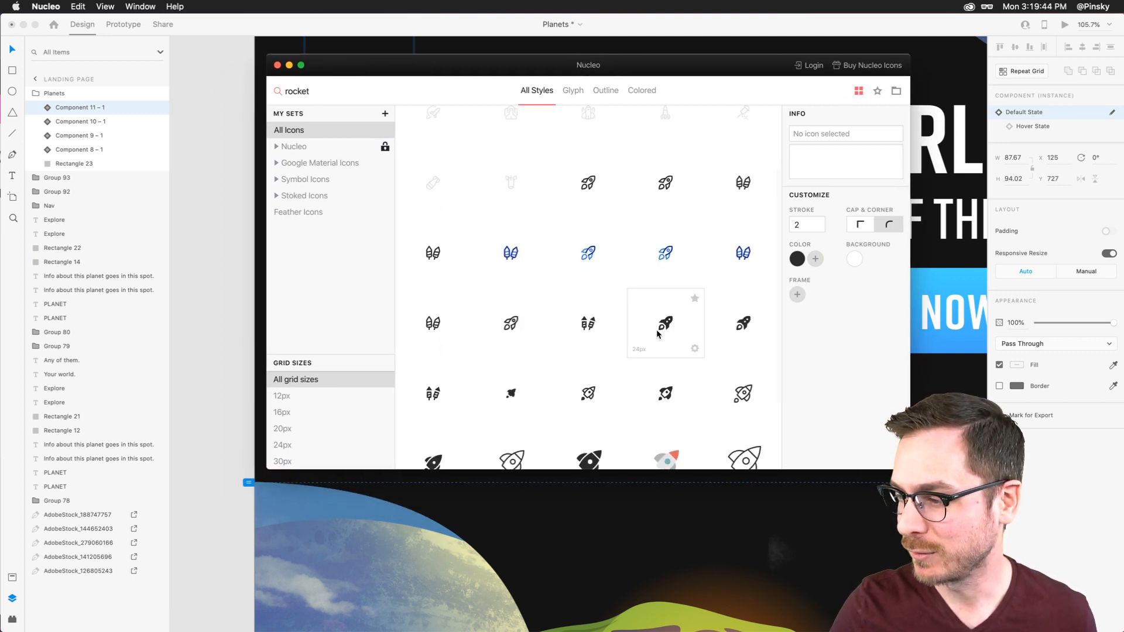
Try placing a solid rocket icon from Nucleo beside the landing page, and undo the placement
left_click_drag(671, 324, 199, 339)
left_click(208, 341)
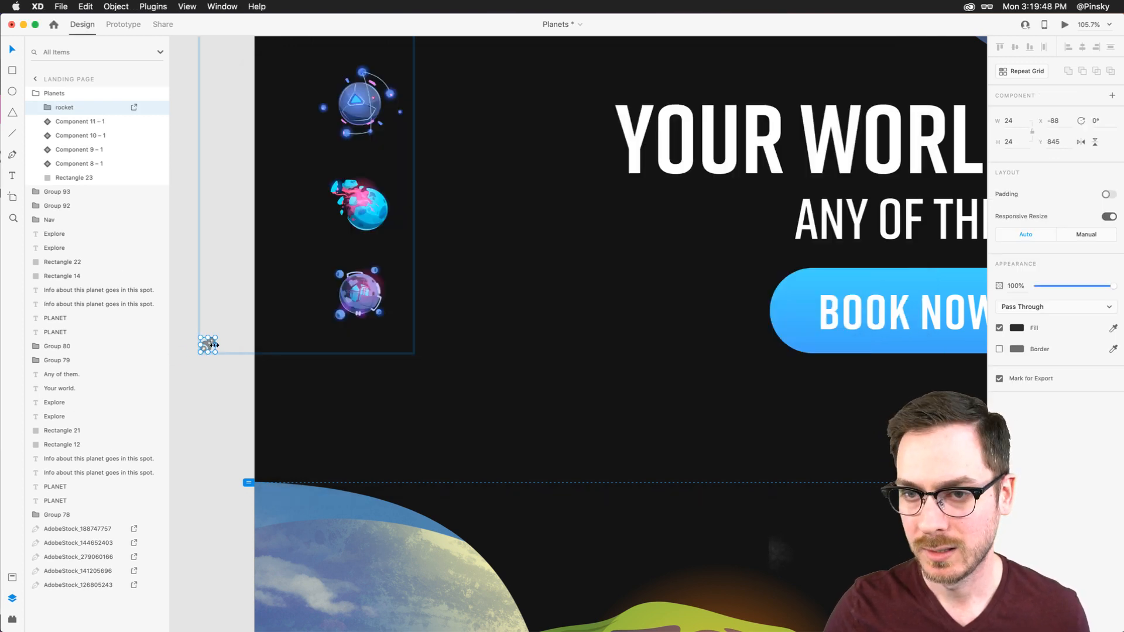
key("super+z")
With nothing selected, bring the solid rocket icon from Nucleo onto the landing page beneath the purple planet icon
left_click(410, 379)
key("super+Tab")
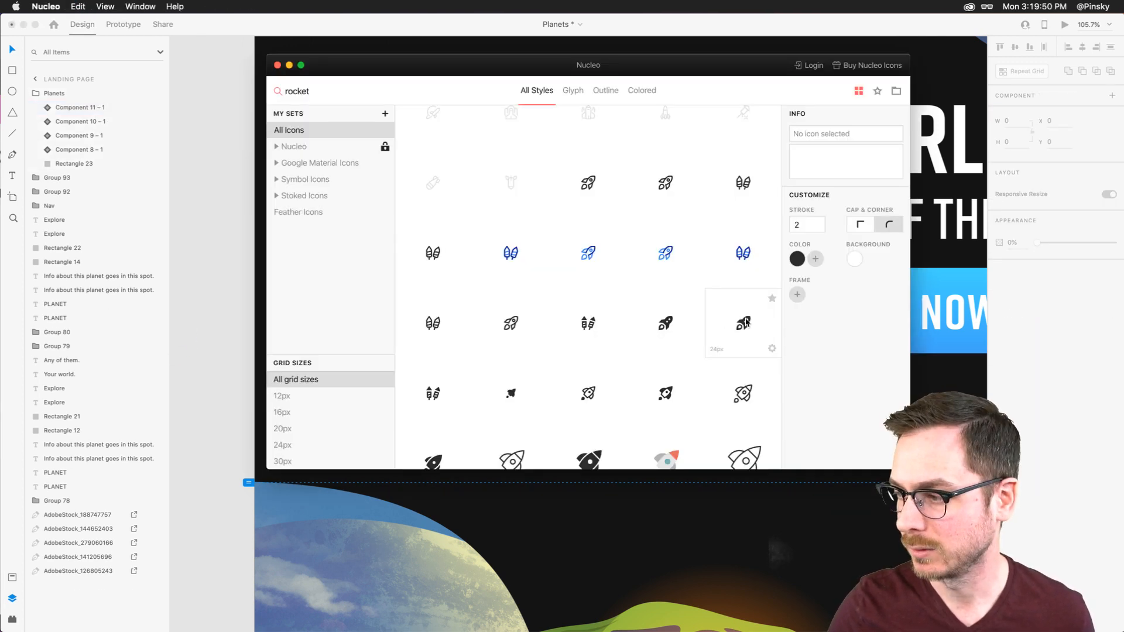
left_click(218, 321)
left_click_drag(196, 322, 364, 397)
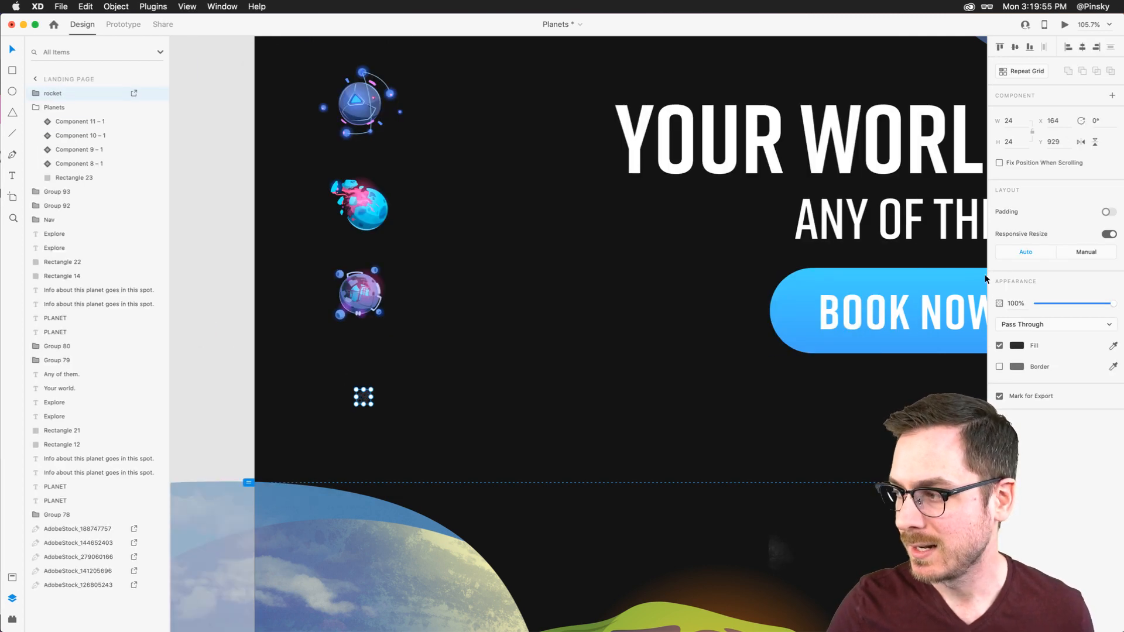
Set the rocket icon's fill colour to white, #FFFFFF
left_click(1020, 344)
left_click_drag(926, 334, 839, 247)
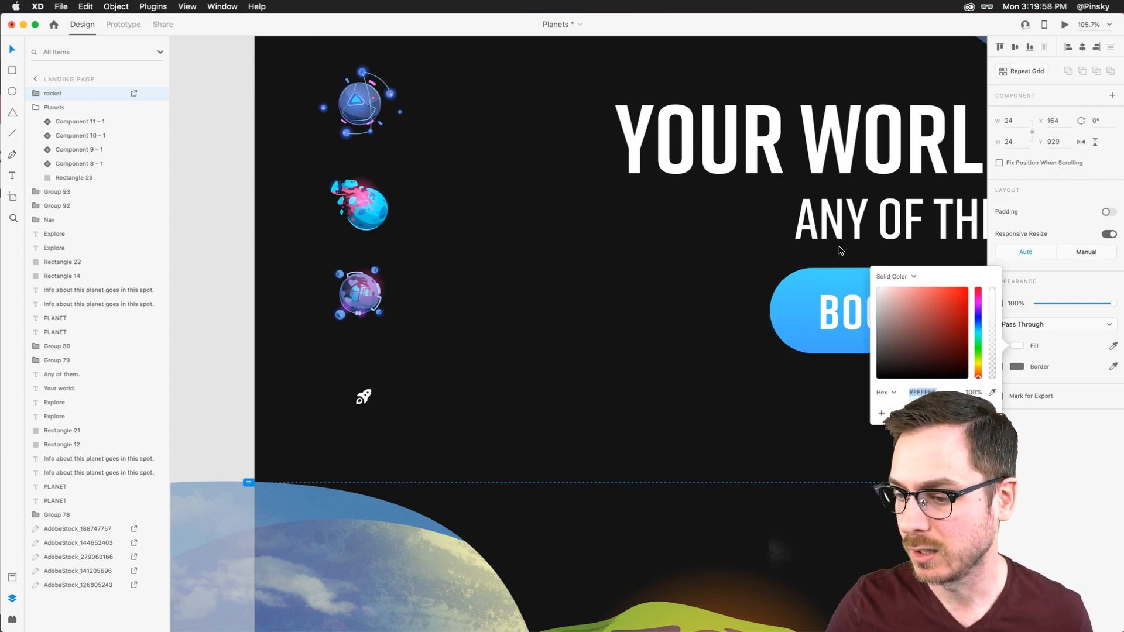
left_click(715, 477)
Rotate the rocket icon to -45° so it points up, enlarge it to about 45 px, and move it farther below the purple planet
scroll(376, 400, "up", 5)
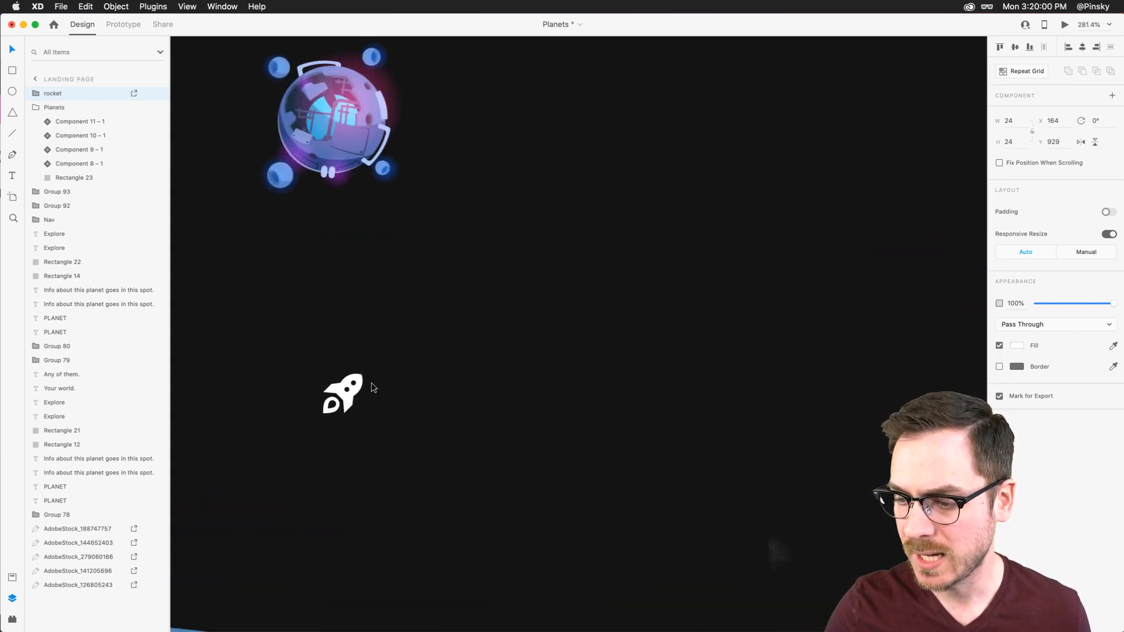
left_click_drag(366, 369, 342, 356)
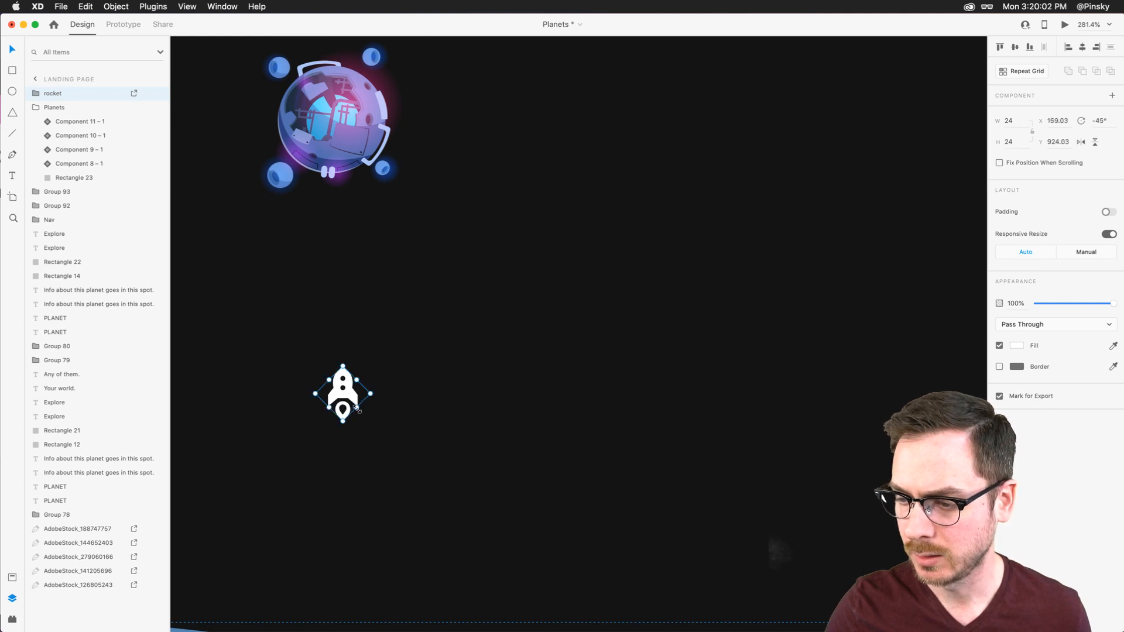
key("alt")
left_click_drag(369, 394, 375, 453)
scroll(387, 396, "down", 4)
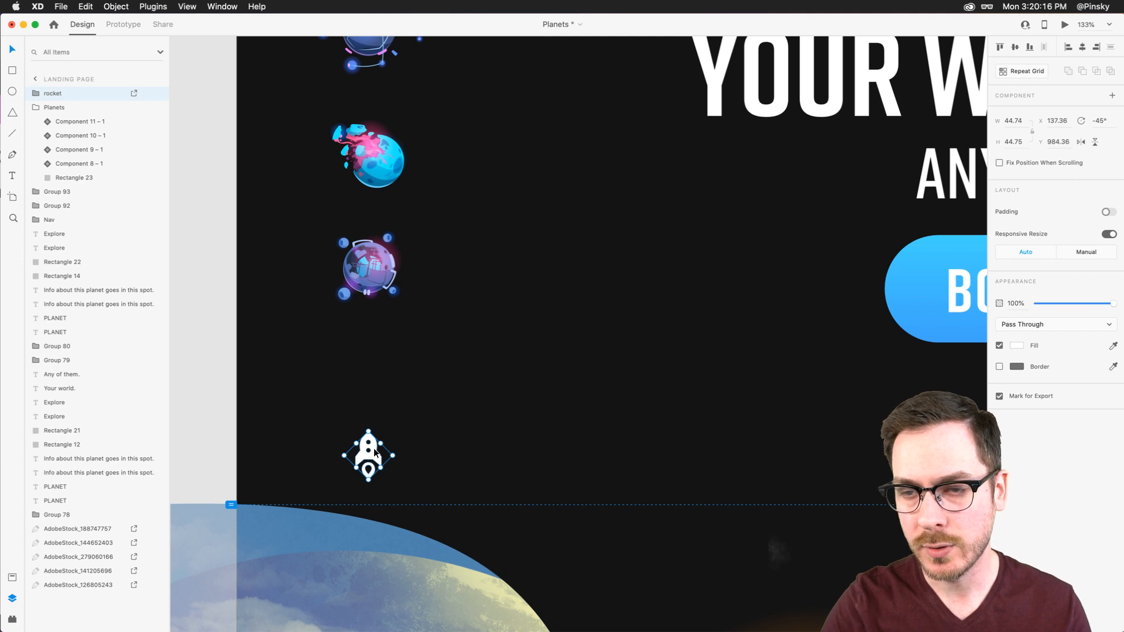
scroll(375, 453, "up", 8)
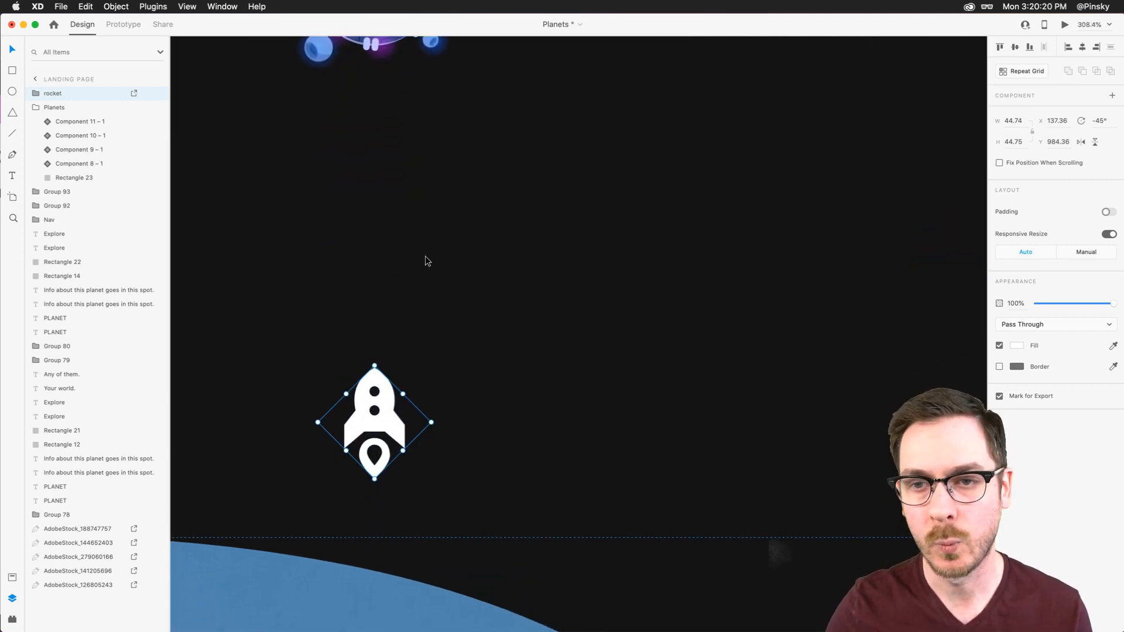
Turn the rocket icon into a component and add a Hover State to it
left_click(1112, 96)
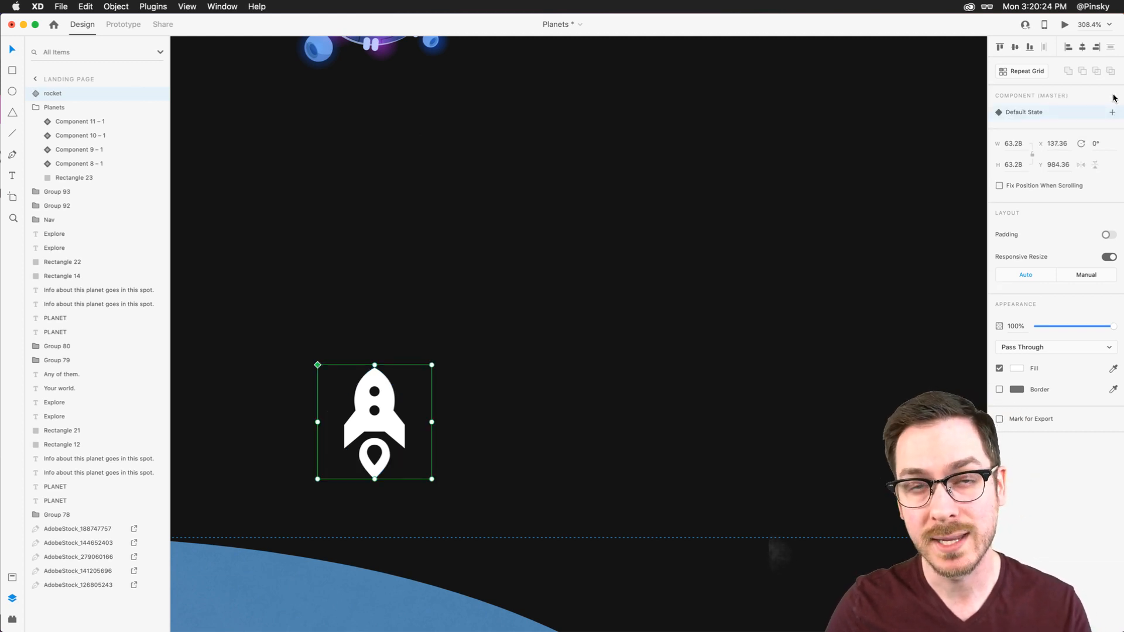
left_click(1112, 112)
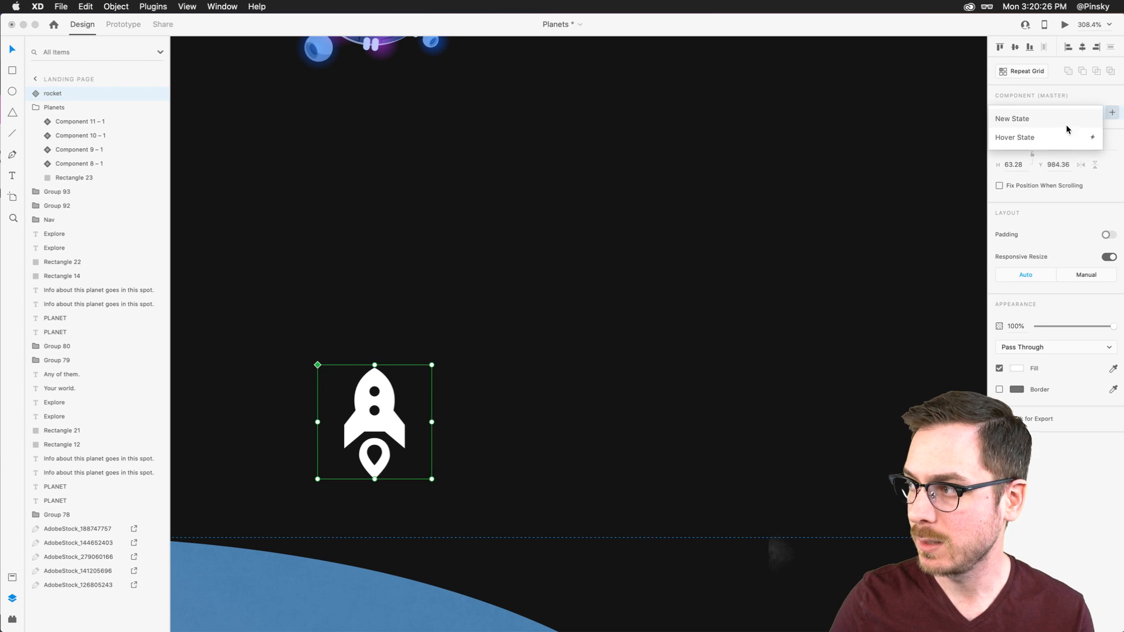
left_click(1052, 137)
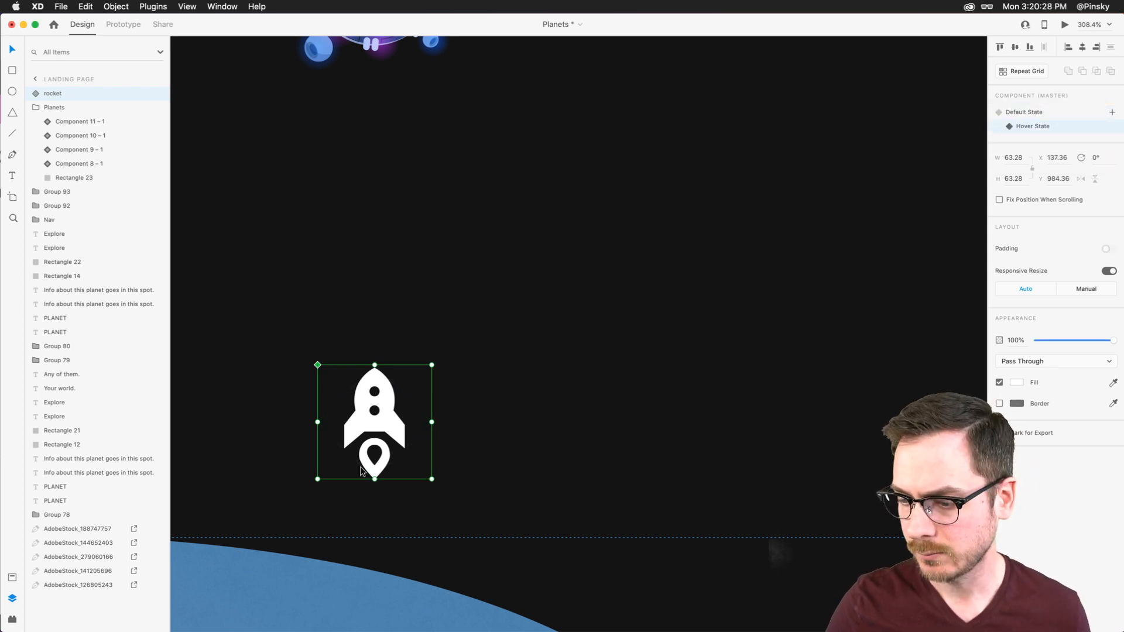
Try selecting the flame's anchor points in the rocket path, undo the points added by mistake, and leave path editing
scroll(360, 466, "up", 5)
double_click(395, 475)
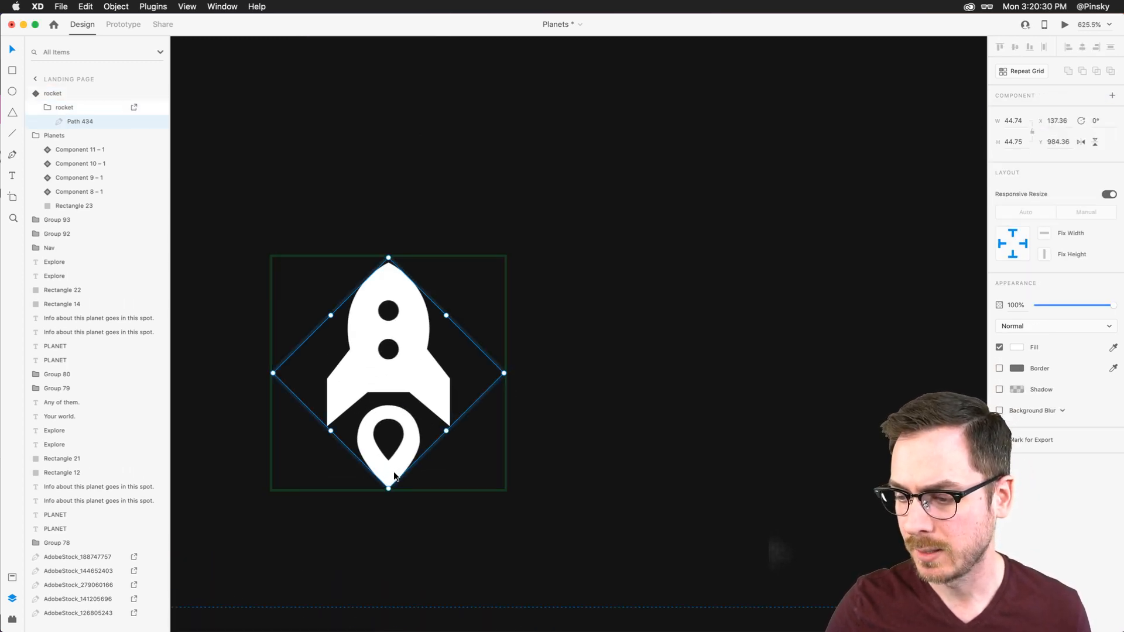
double_click(394, 475)
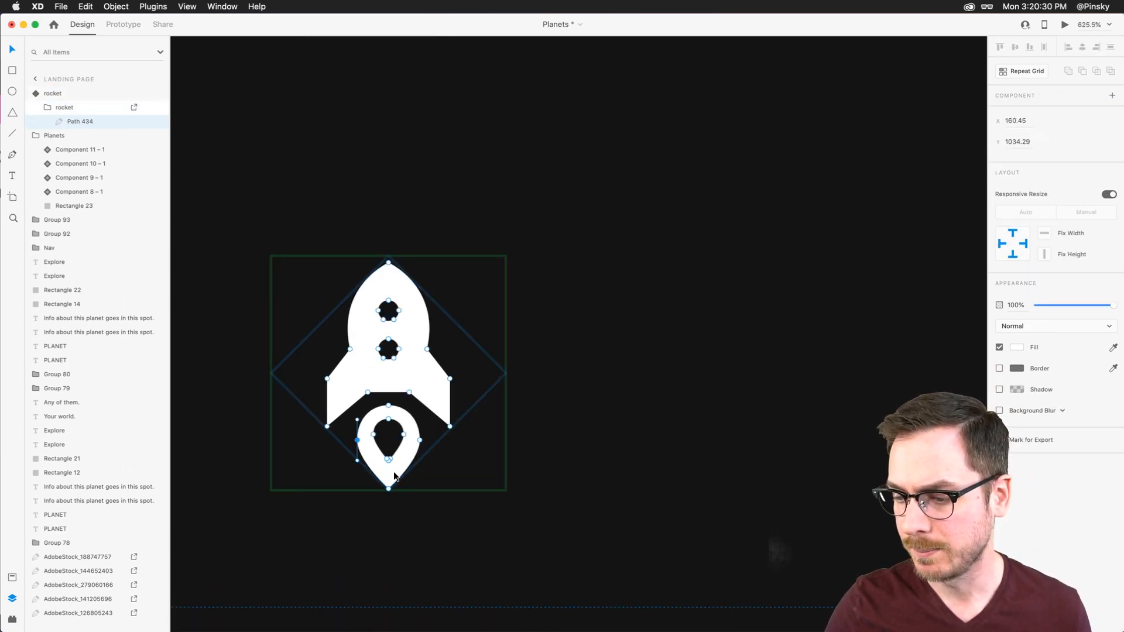
left_click_drag(356, 402, 411, 493)
left_click(357, 402)
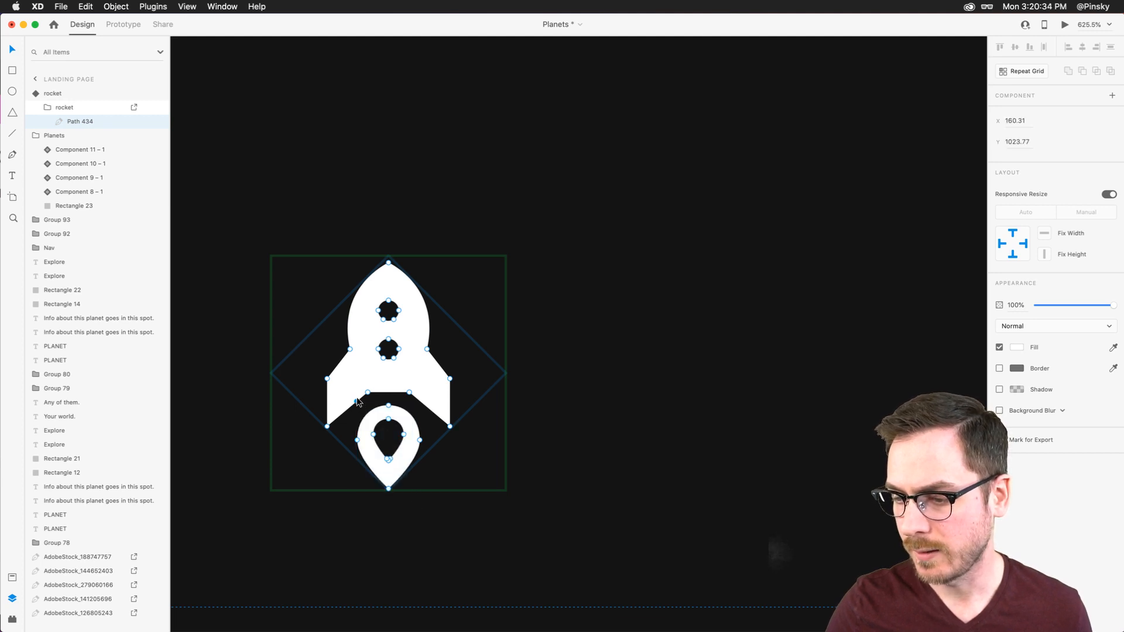
key("super+z")
left_click_drag(355, 403, 423, 470)
key("super+z")
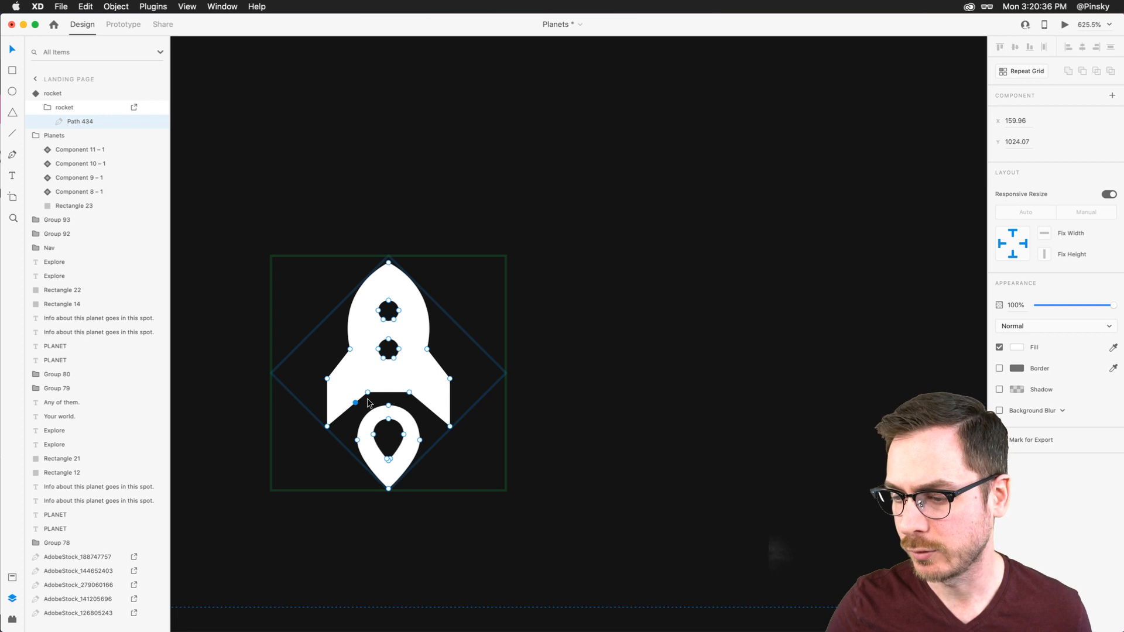
left_click(363, 400)
key("super+z")
left_click(364, 403)
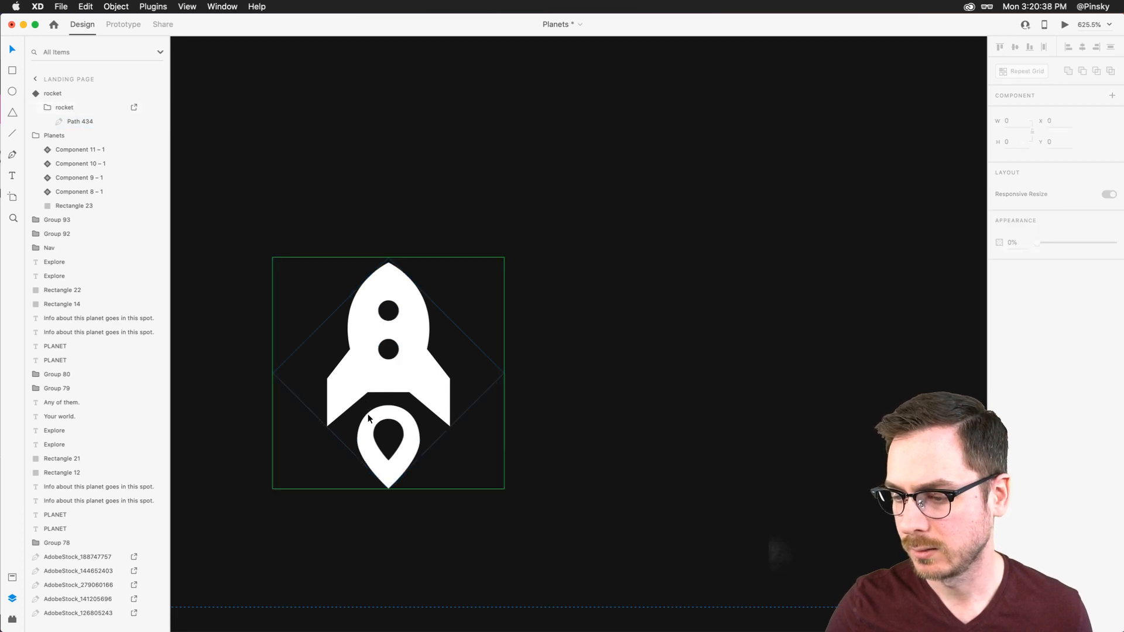
Delete the rocket component and place a fresh solid rocket icon from Nucleo in the same area of the landing page
left_click(367, 414)
key("Delete")
key("super+Tab")
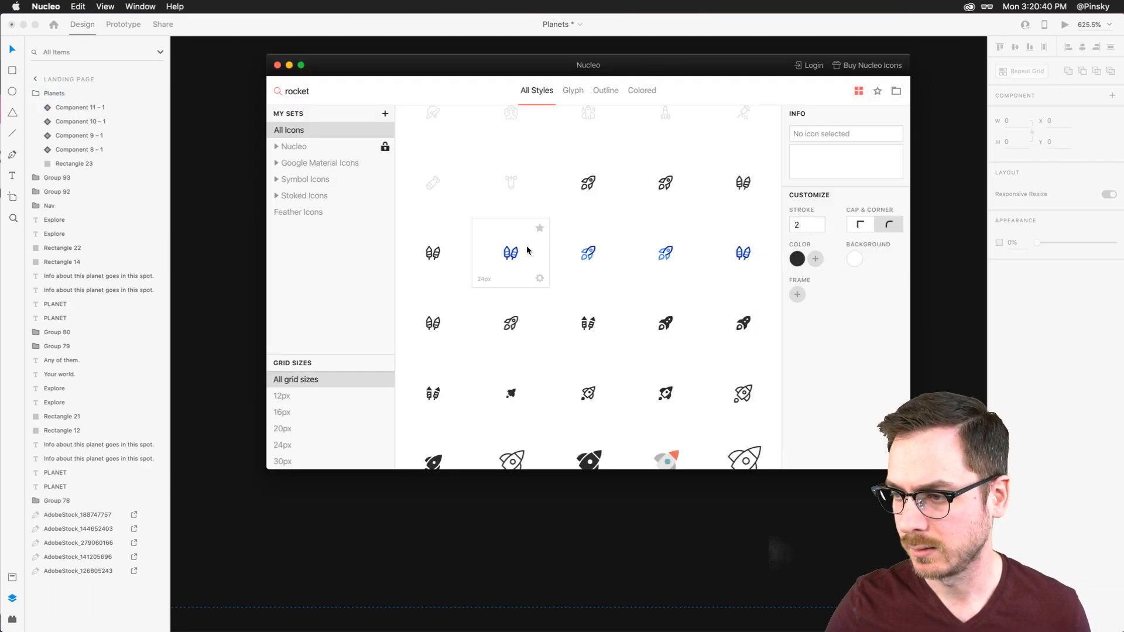
left_click_drag(743, 323, 399, 438)
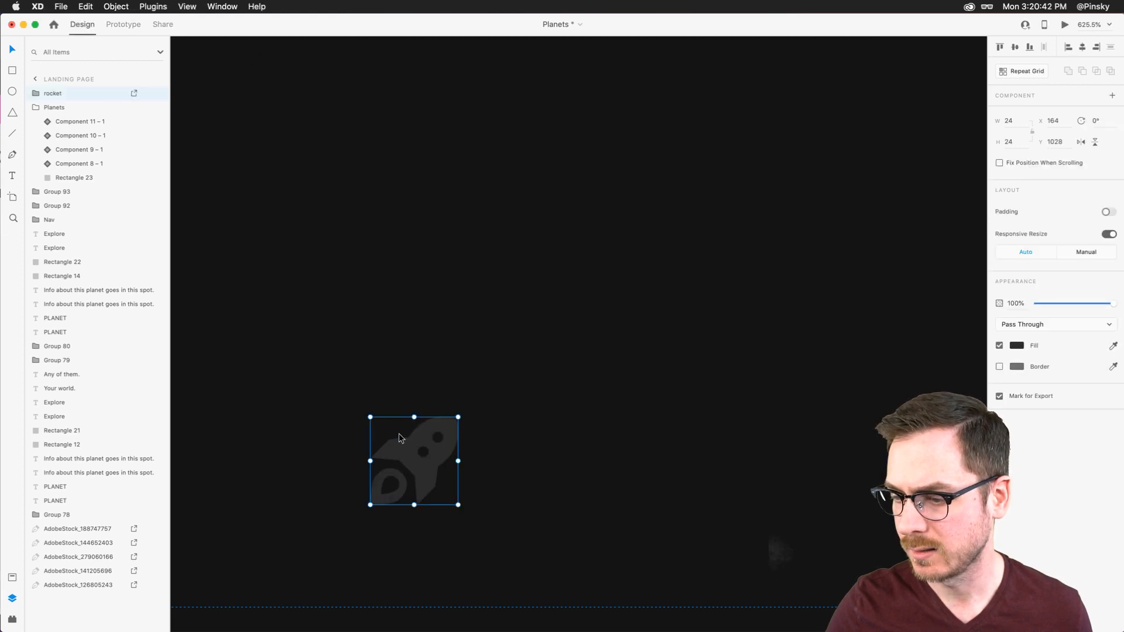
Replace the placed rocket icon with another solid rocket icon from Nucleo, dropped onto the landing page
double_click(412, 452)
double_click(412, 452)
key("Escape")
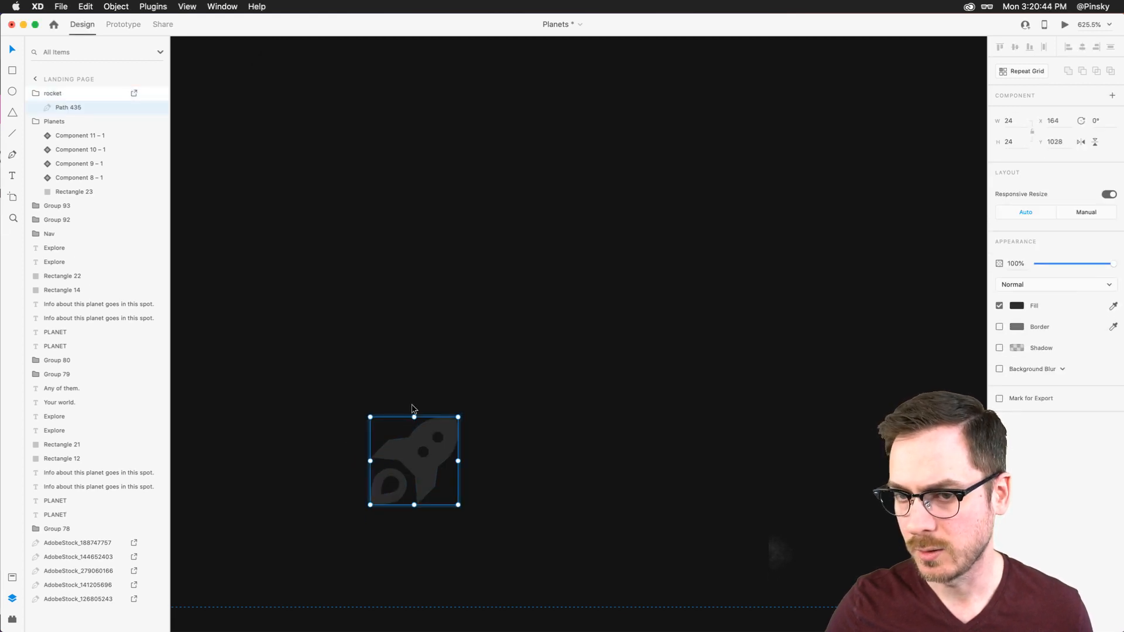
key("Delete")
key("super+Tab")
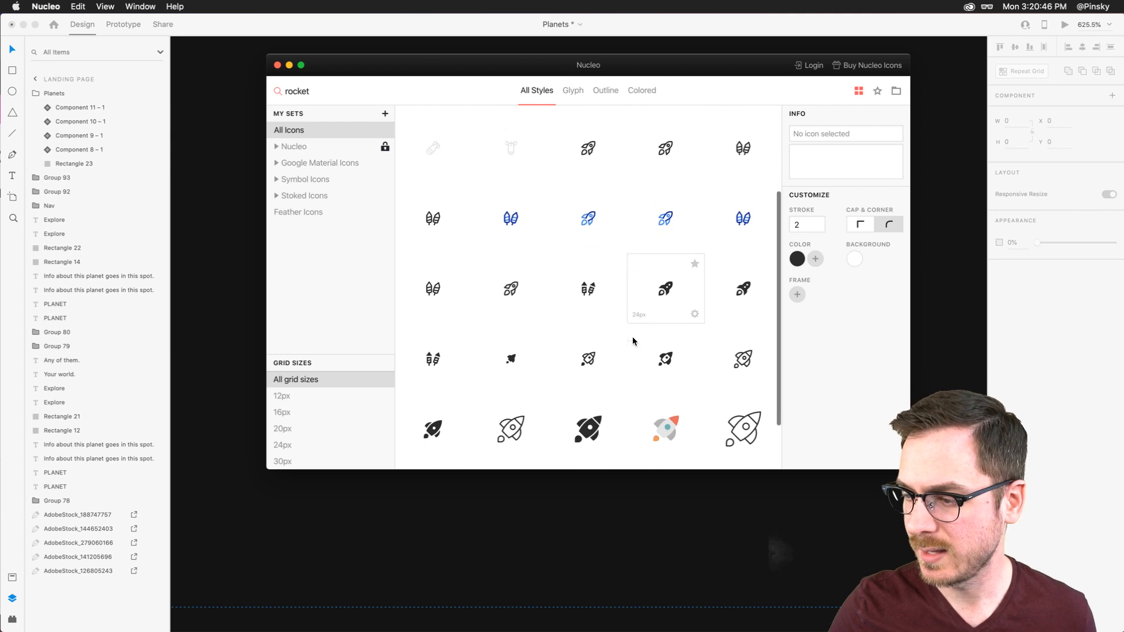
scroll(632, 341, "down", 2)
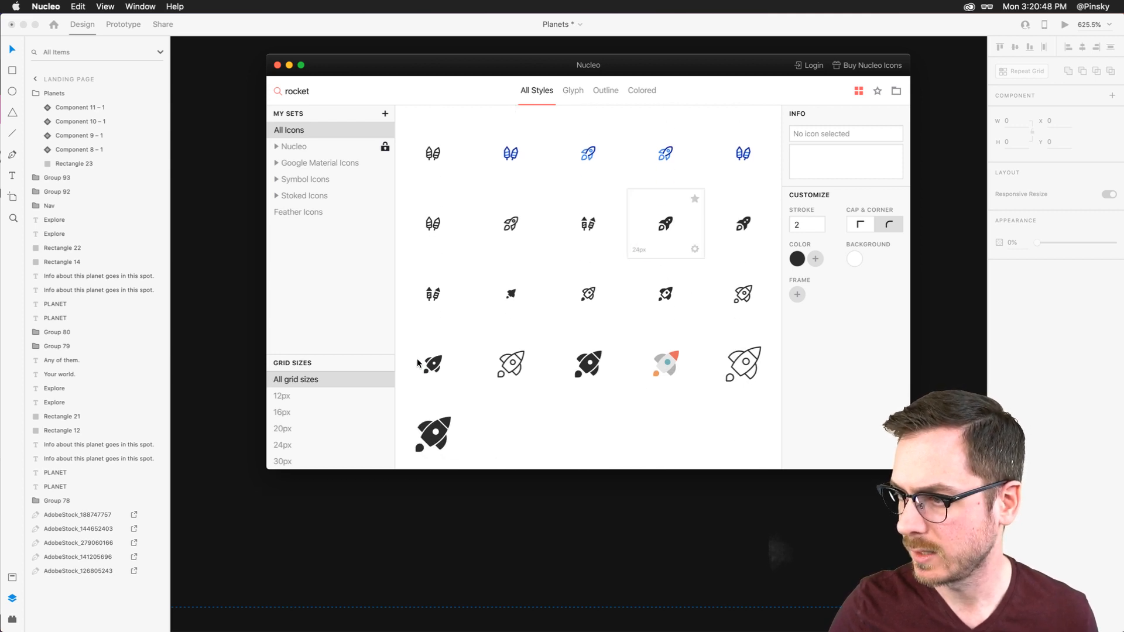
left_click_drag(417, 363, 407, 356)
Try opening the new icon's path for editing, and undo the icon replacement back to the white rocket component with its Hover State
double_click(435, 391)
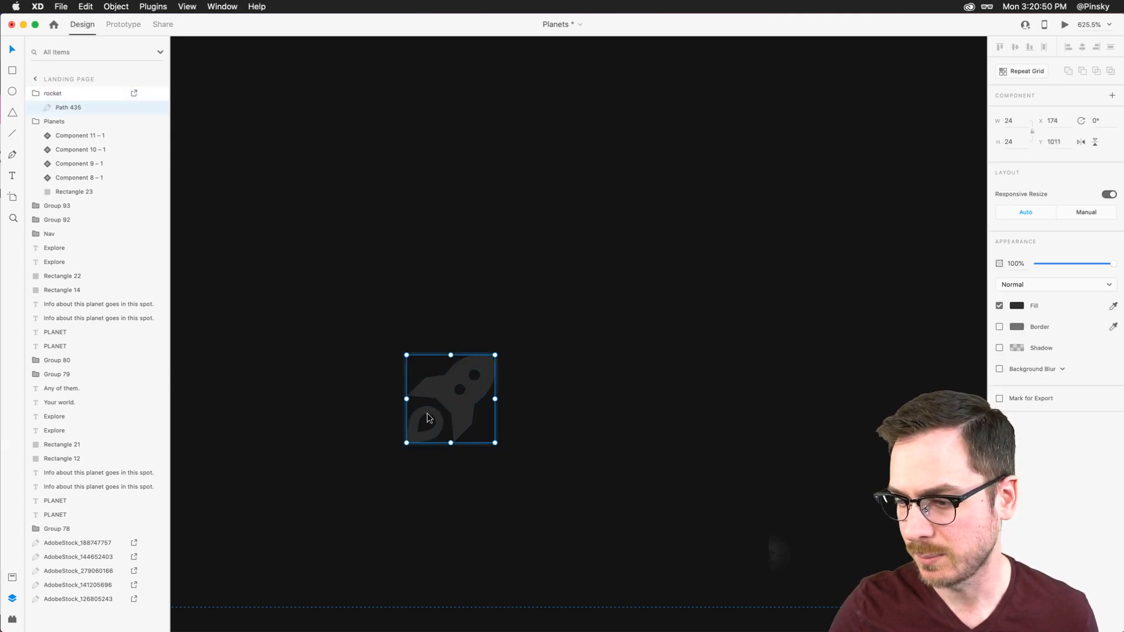
double_click(413, 415)
key("Escape")
key("super+z")
key("super+z")
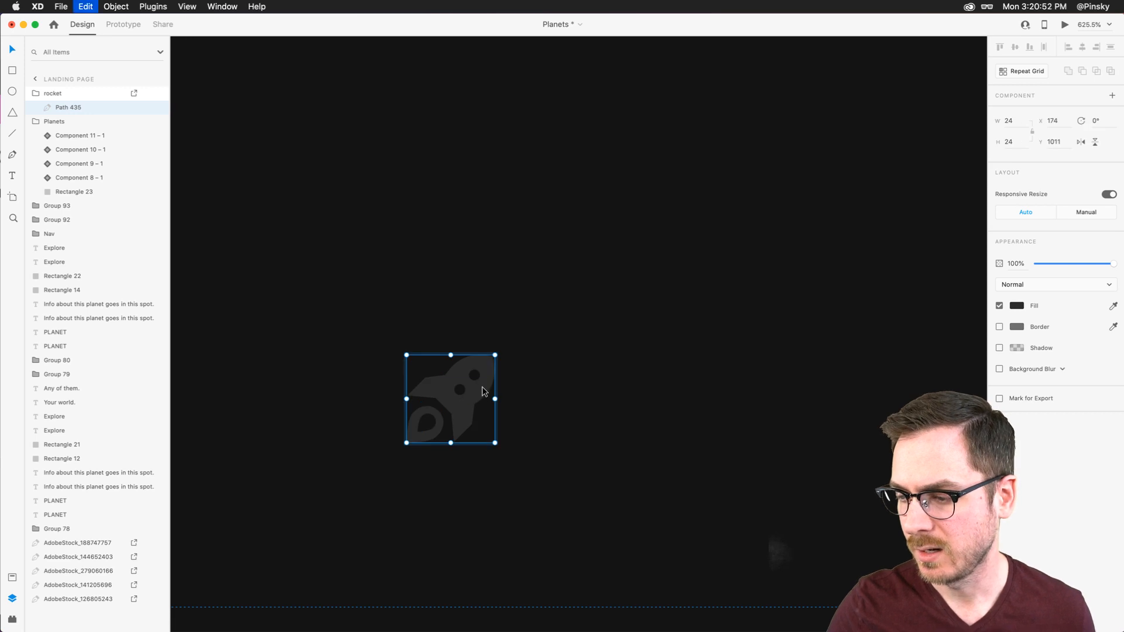
key("super+z")
key("super+z")
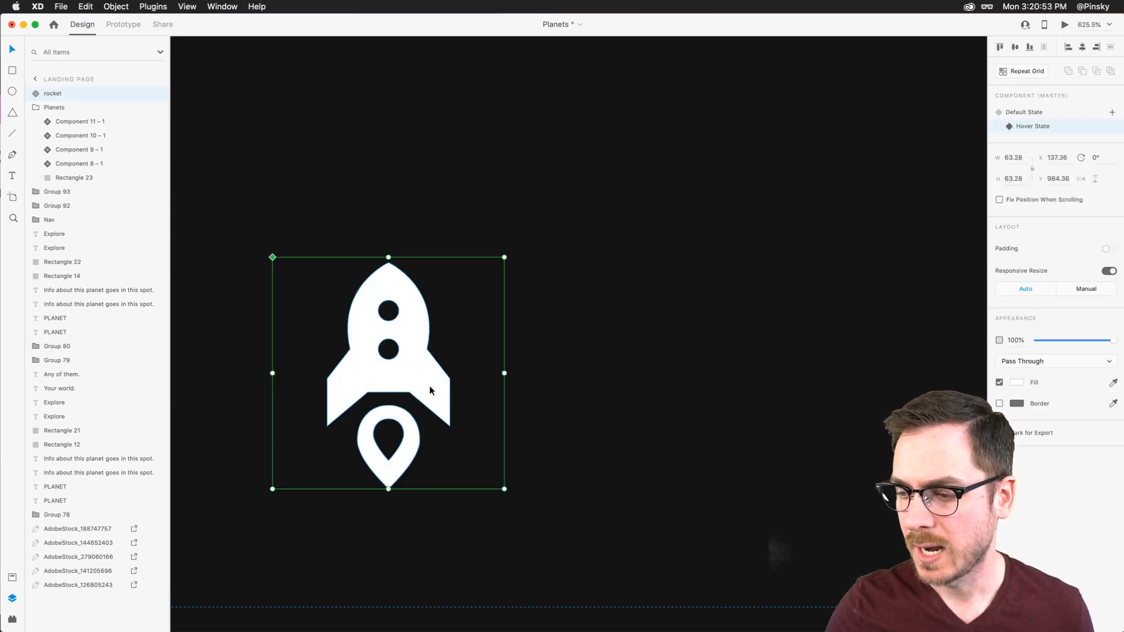
In the rocket's Hover State, select all of the flame's anchor points, nudge them down away from the rocket body, and leave path editing
double_click(401, 414)
double_click(402, 416)
double_click(405, 452)
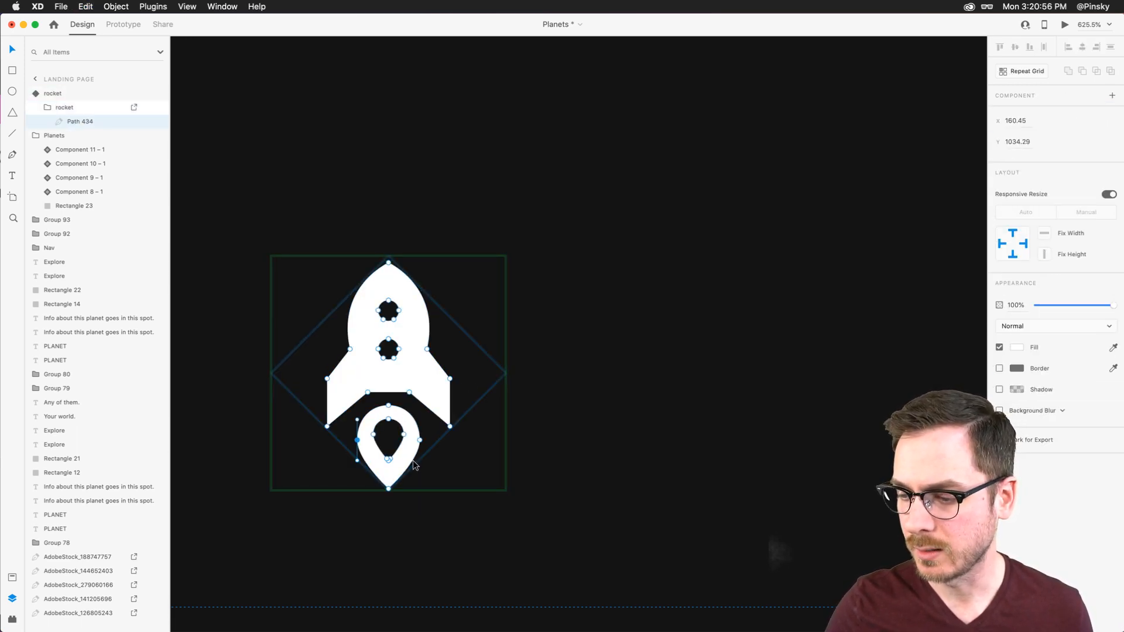
left_click_drag(435, 498, 399, 428)
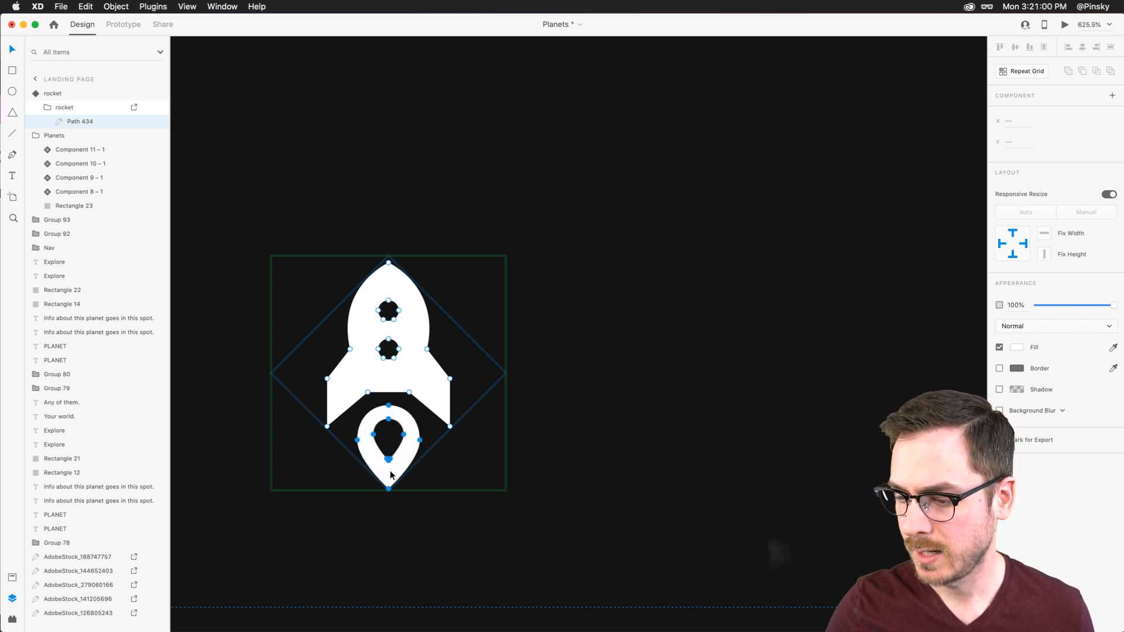
key("Down")
key("Down")
key("Down")
key("Down")
key("Down")
key("Down")
key("Down")
key("Down")
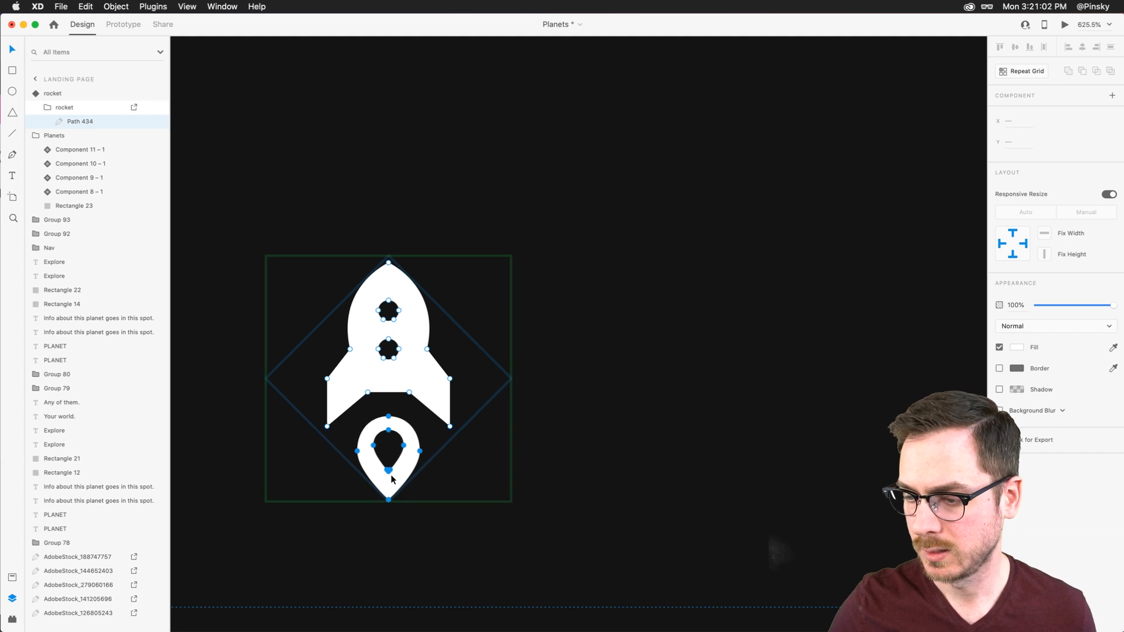
key("Escape")
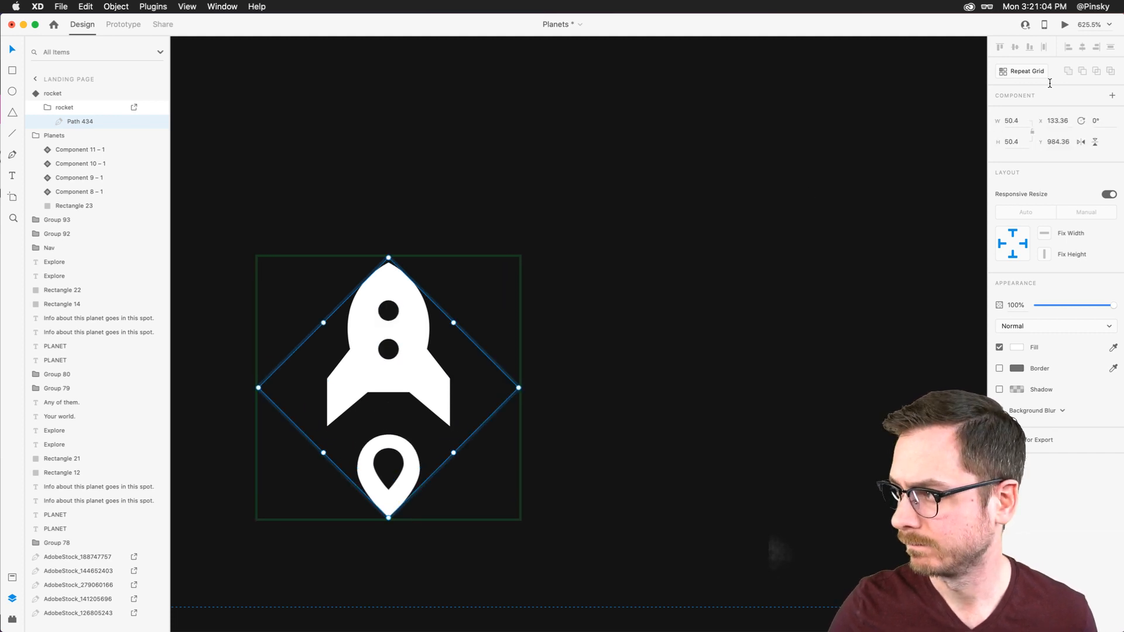
key("Escape")
key("Escape")
Return the rocket component to its Default State and preview its hover animation on the landing page
left_click(1064, 27)
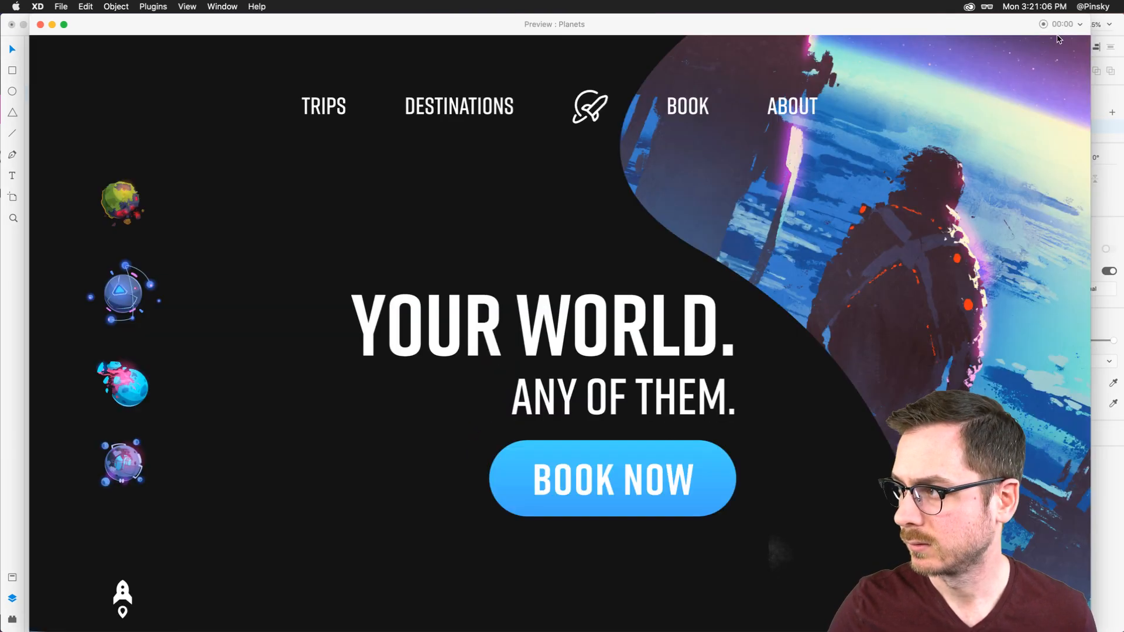
left_click(1036, 112)
left_click(1064, 24)
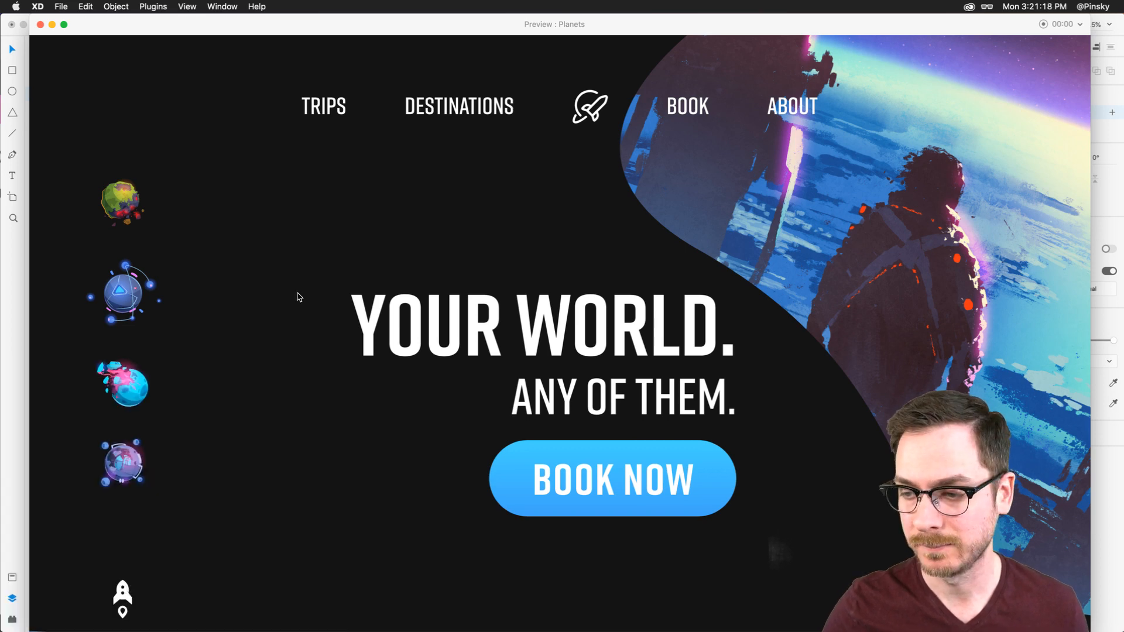
key("super+w")
scroll(466, 386, "down", 5)
left_click(531, 354)
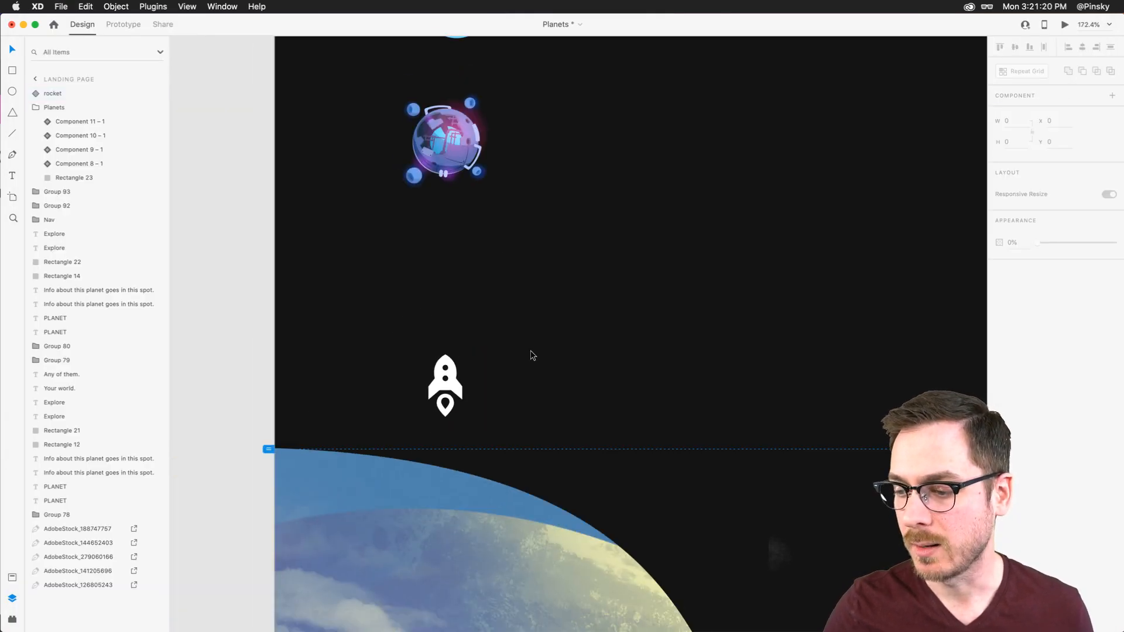
key("super+Return")
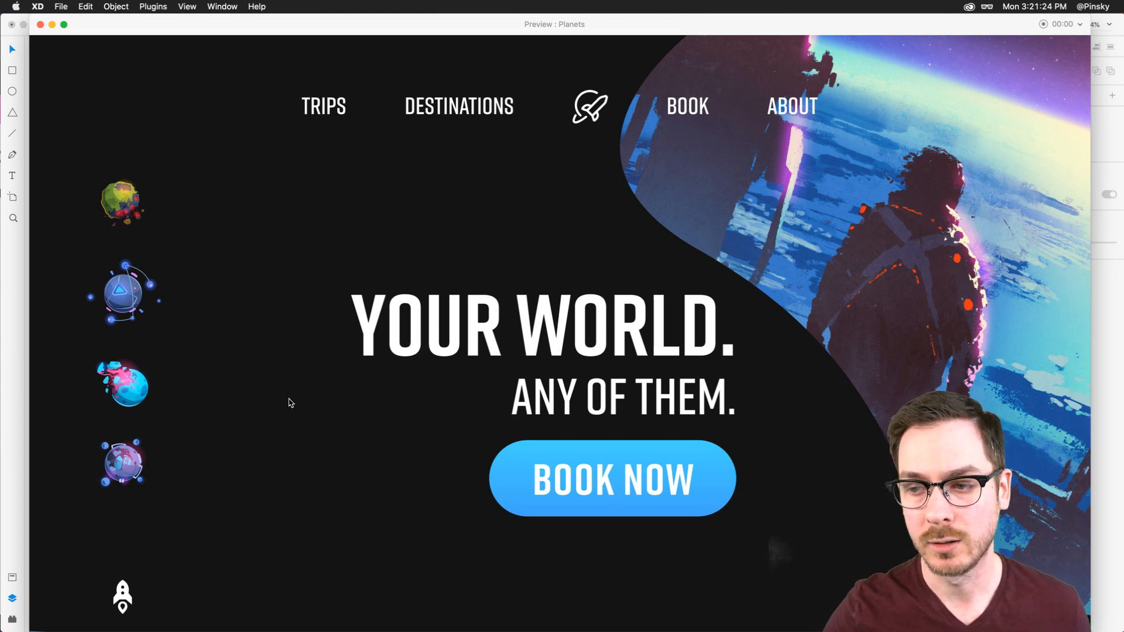
key("super+w")
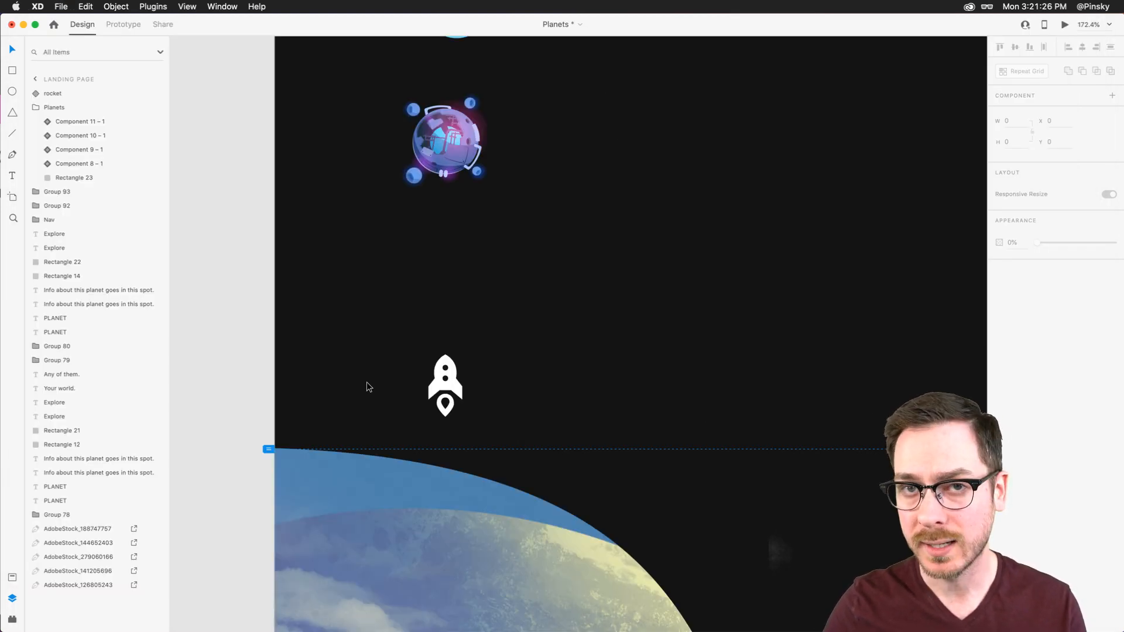
Cover the rocket with a rectangle about 77 by 99 px, filled with the sampled background color and without a border
left_click(13, 71)
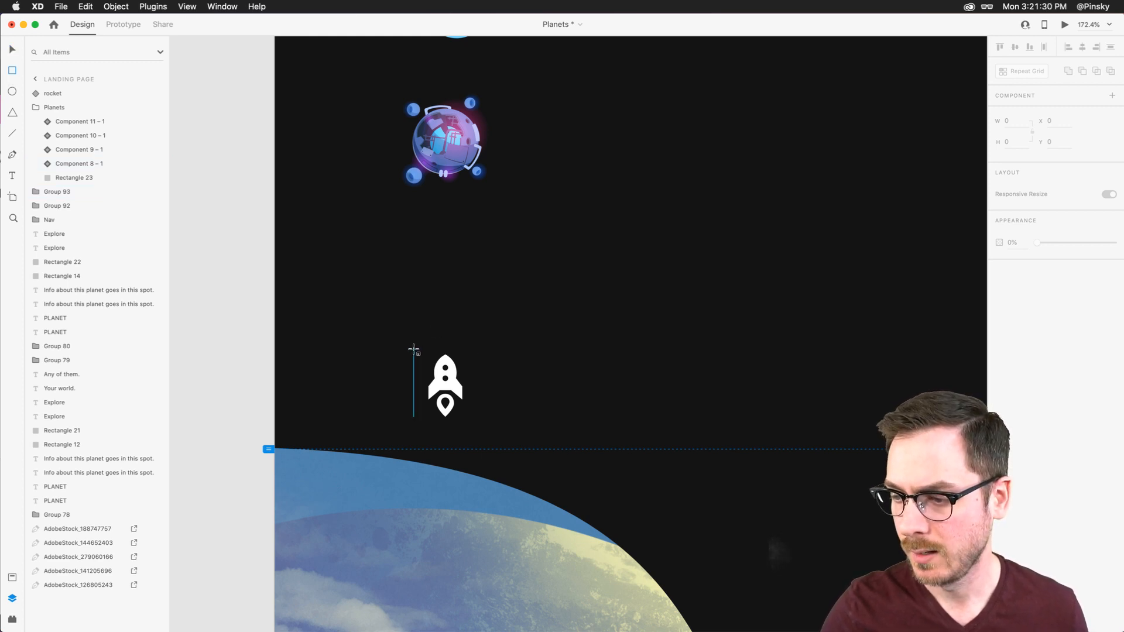
mouse_move(413, 348)
left_mouse_down()
mouse_move(476, 414)
mouse_move(491, 449)
mouse_move(460, 419)
left_mouse_up()
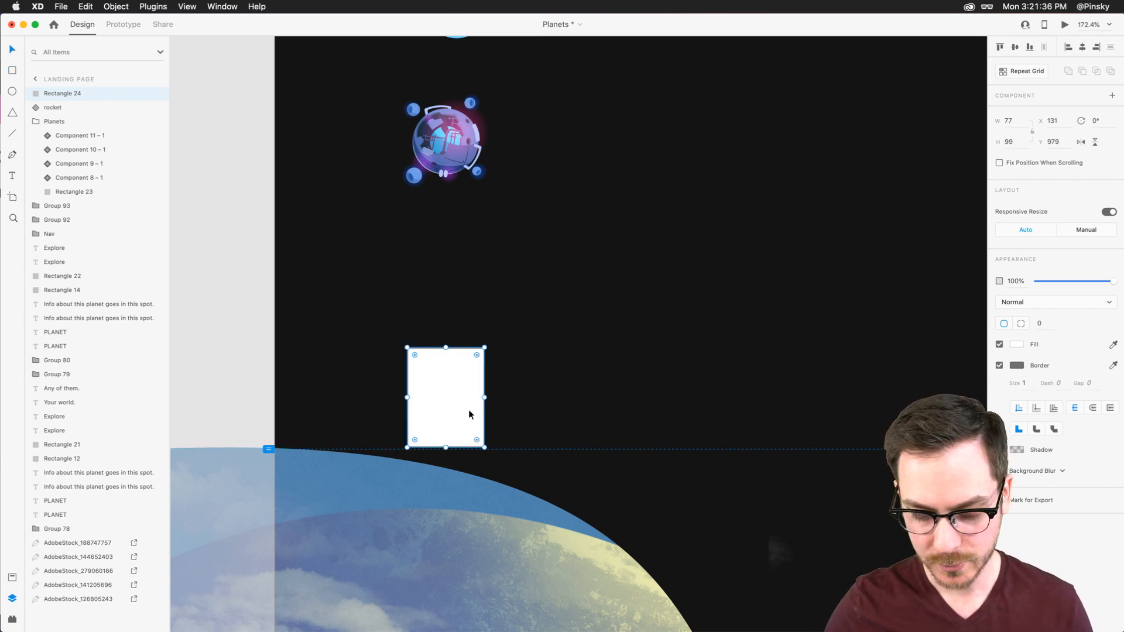
key("i")
left_click(527, 381)
left_click(998, 365)
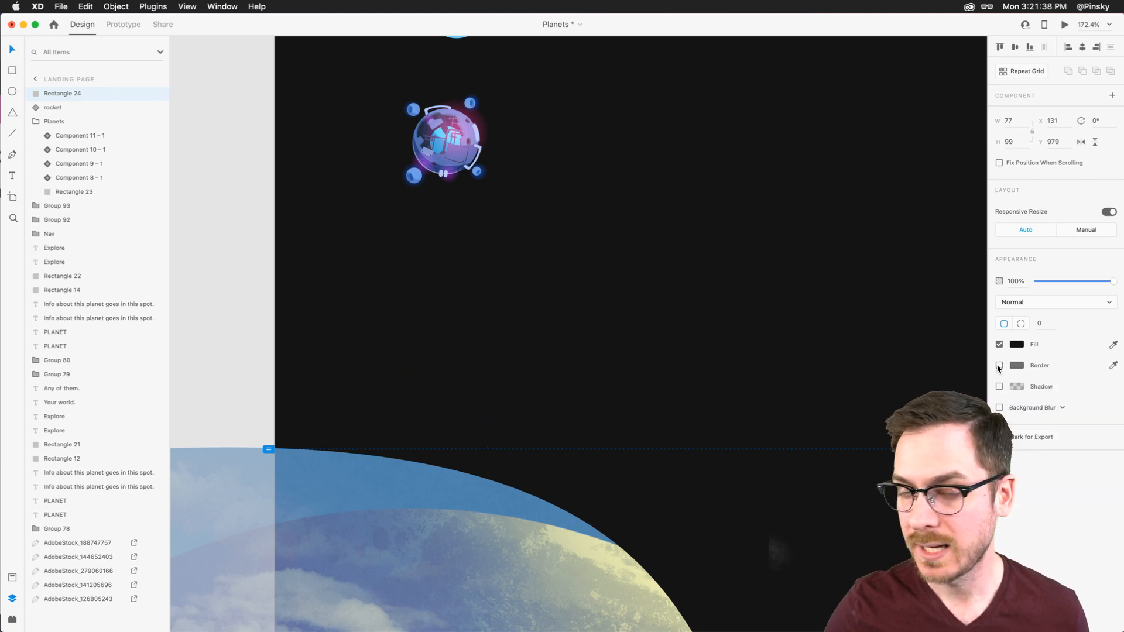
Fix the rocket component's position when scrolling, hiding the covering rectangle only while making the change
left_click(68, 108)
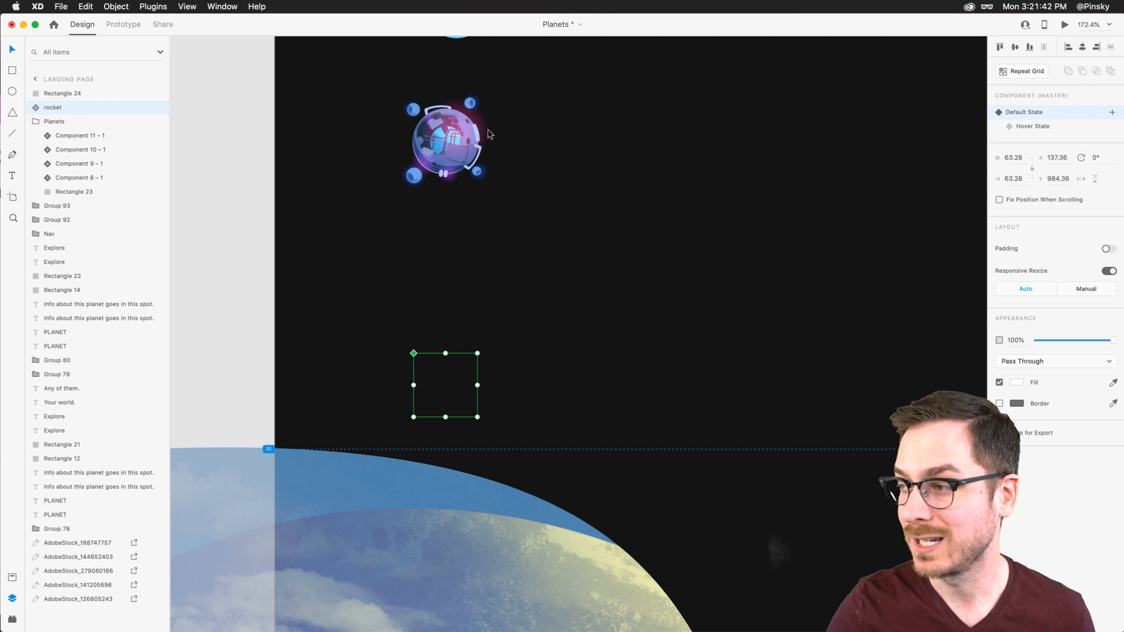
left_click(157, 95)
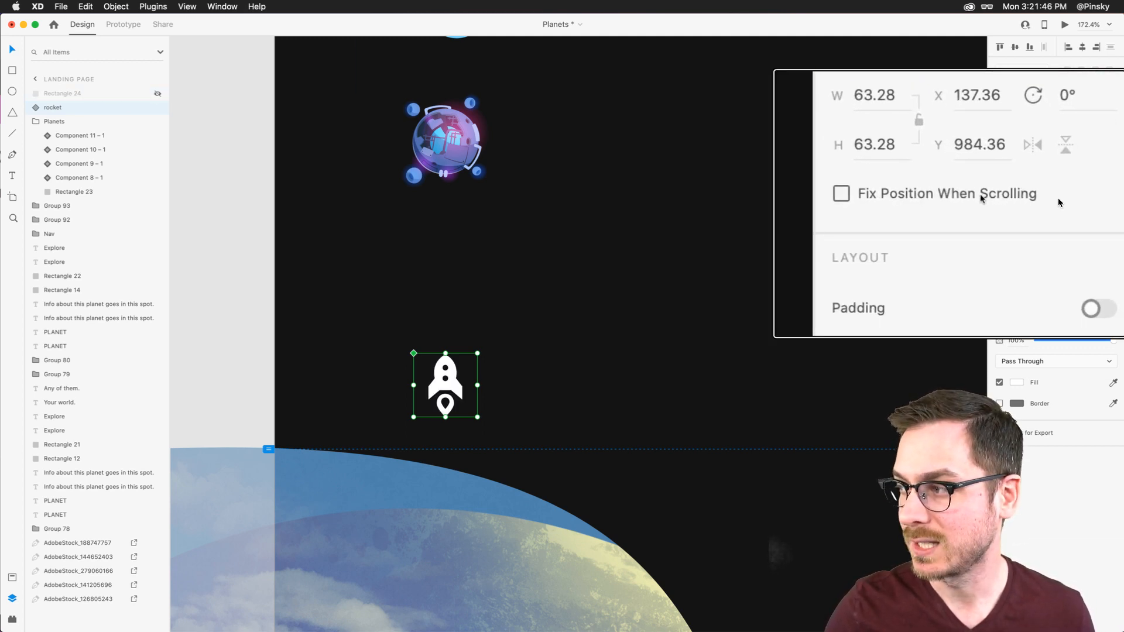
left_click(1060, 202)
left_click(158, 94)
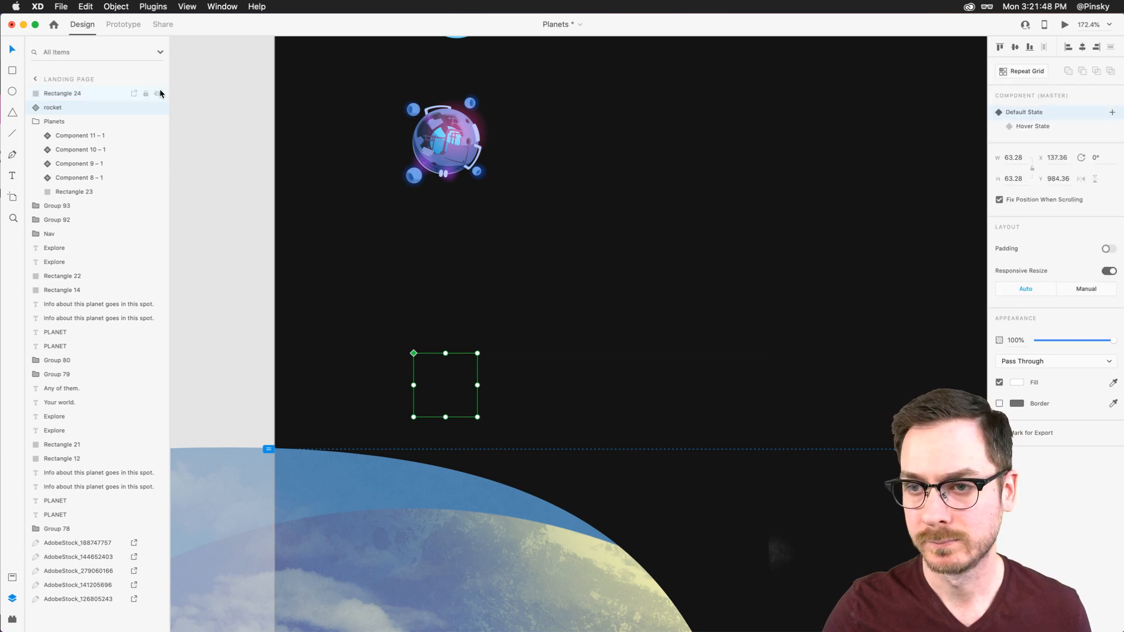
Preview the landing page and scroll down to examine how the rocket and planet icons emerge from behind the covers
key("super+Return")
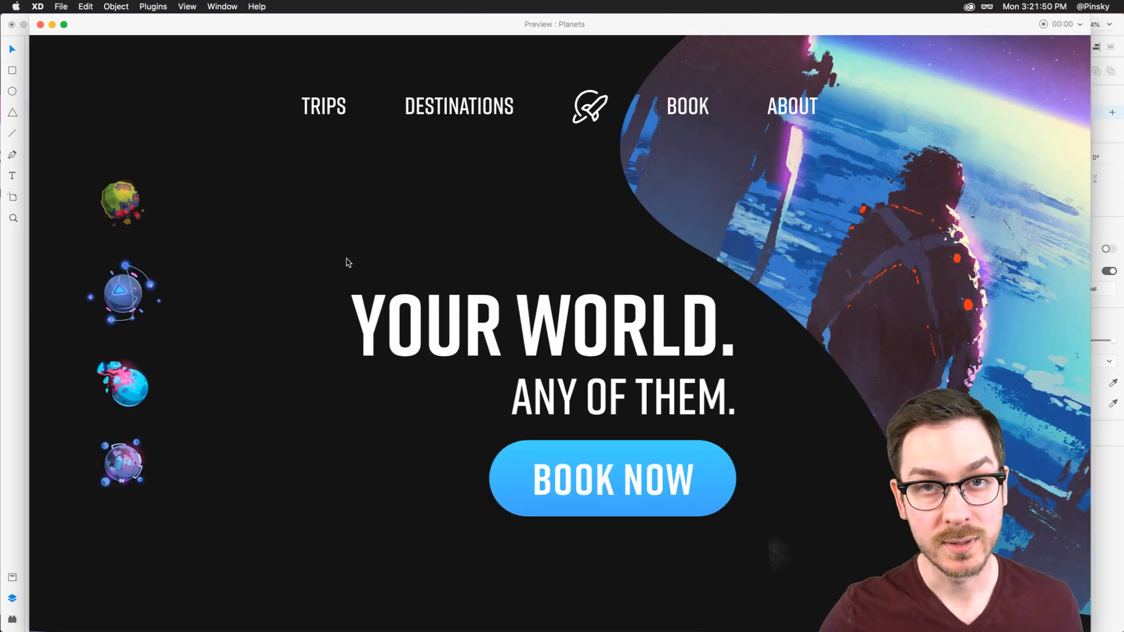
scroll(311, 376, "down", 5)
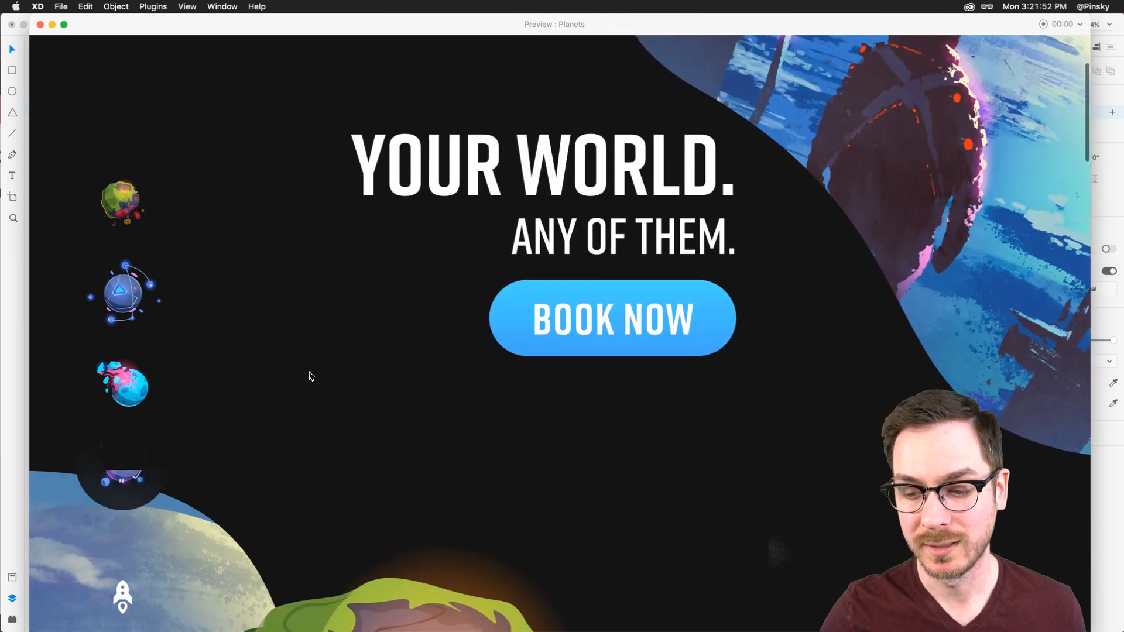
scroll(311, 376, "down", 2)
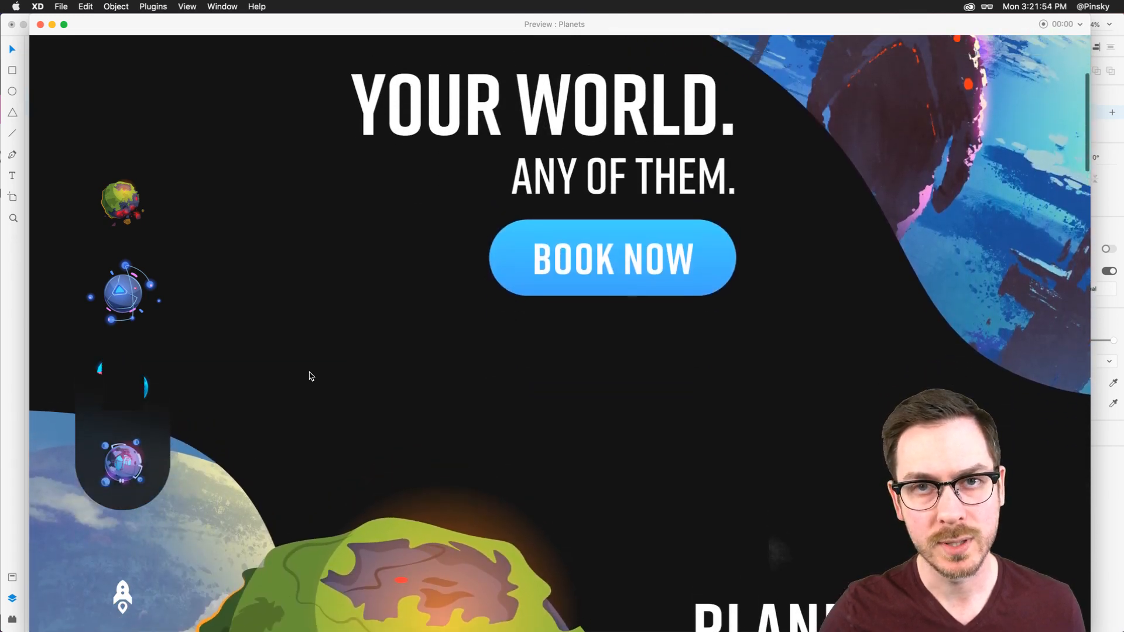
scroll(310, 376, "down", 2)
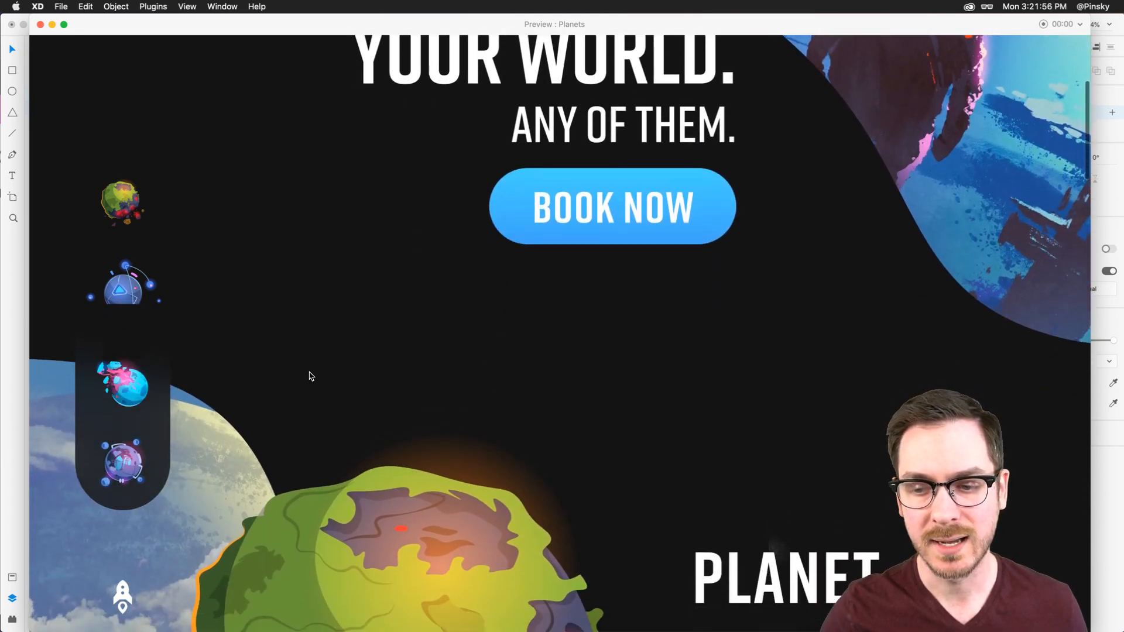
key("super+w")
Move the Planets group above Rectangle 24 in the layer order and preview the scrolling page
left_click_drag(59, 121, 54, 89)
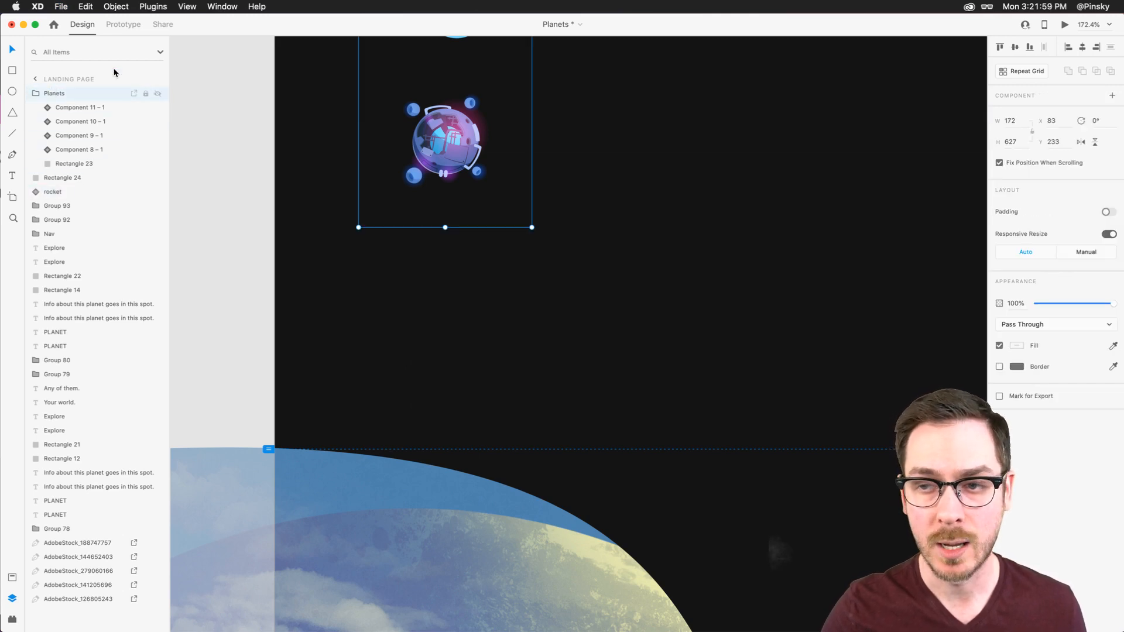
left_click(1066, 28)
scroll(405, 444, "down", 5)
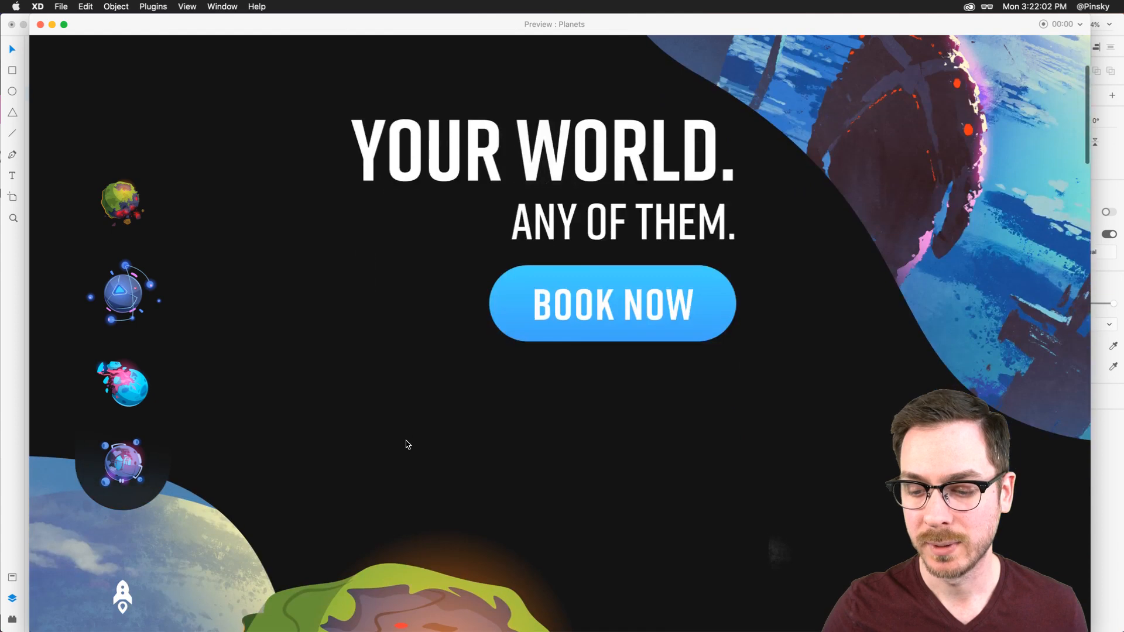
scroll(408, 445, "down", 10)
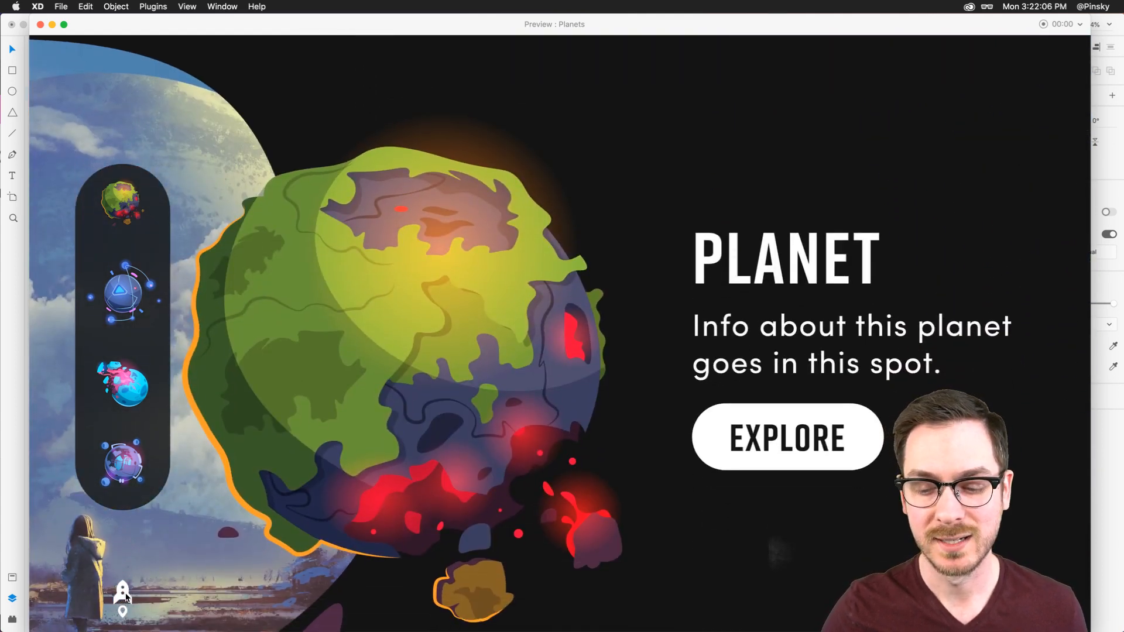
key("super+w")
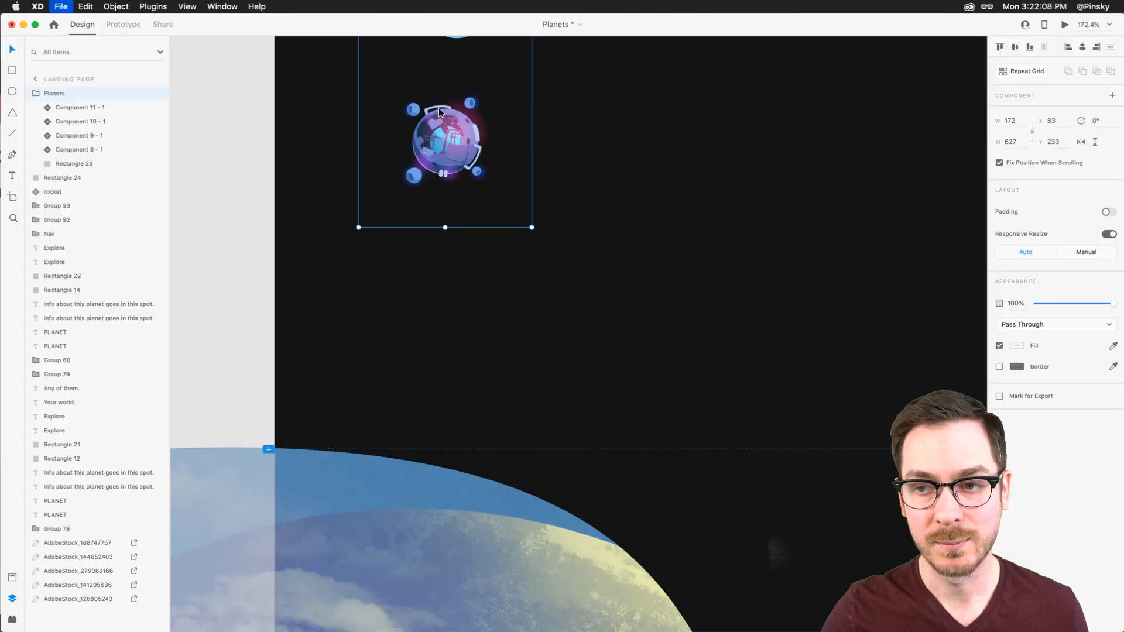
Switch to prototyping and hide Rectangle 24 so the rocket on the landing page is uncovered
scroll(326, 189, "down", 5)
scroll(295, 178, "up", 3)
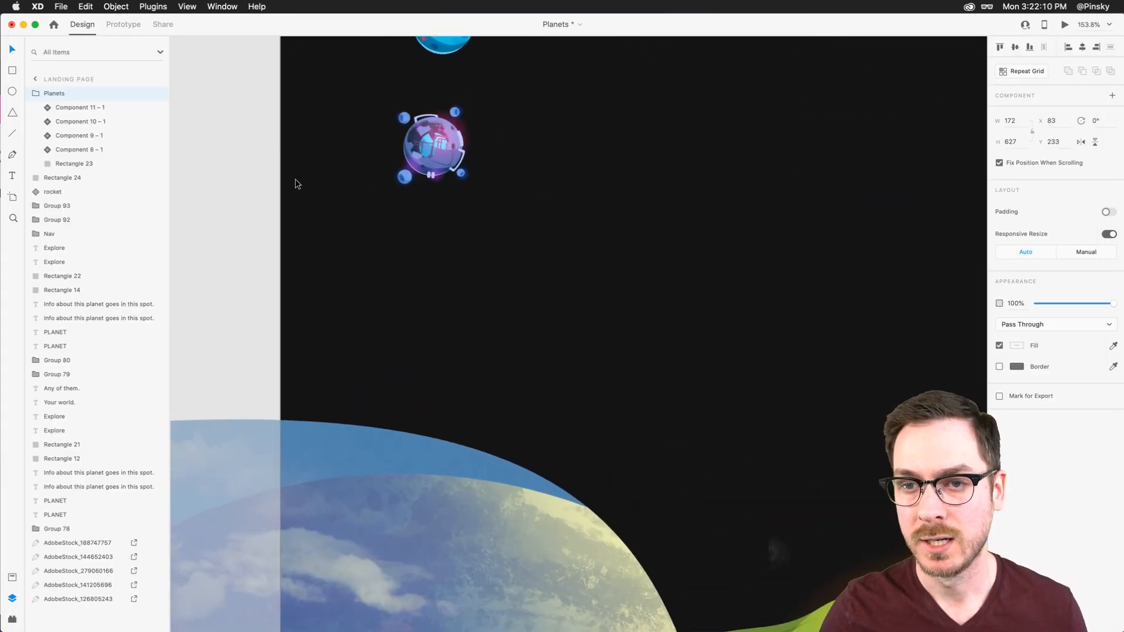
scroll(326, 138, "down", 5)
scroll(326, 138, "down", 3)
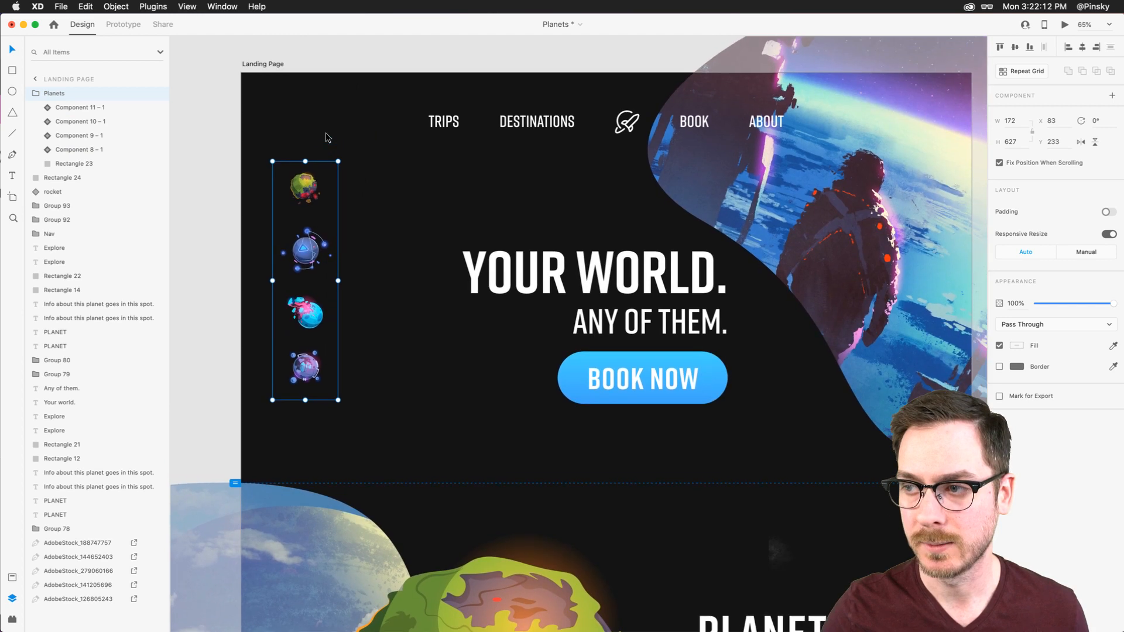
left_click(115, 25)
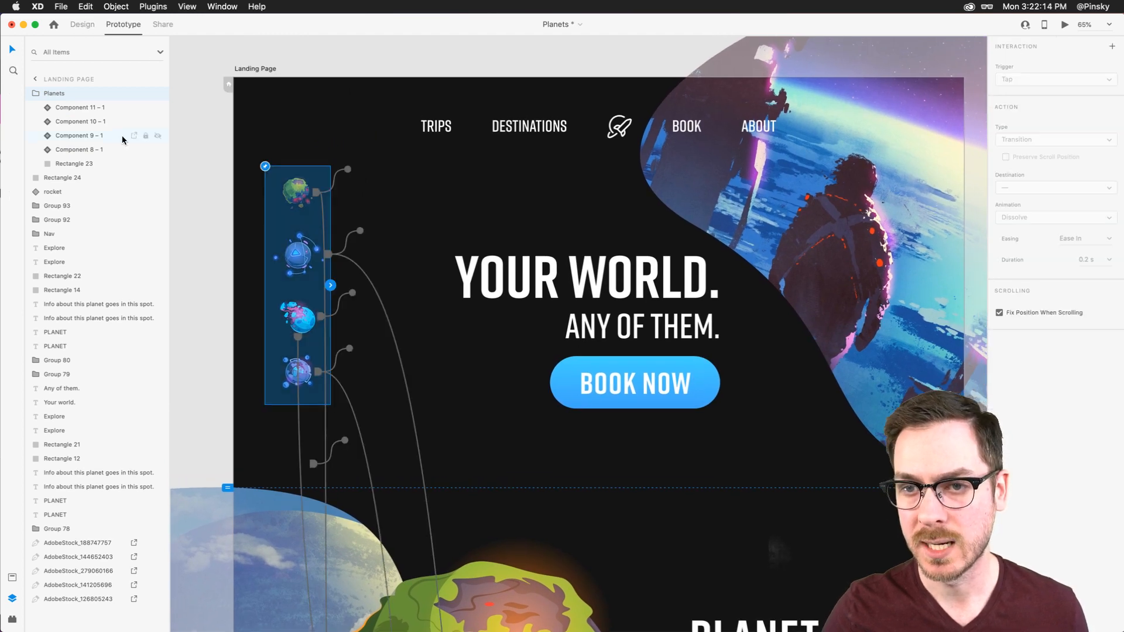
left_click(157, 178)
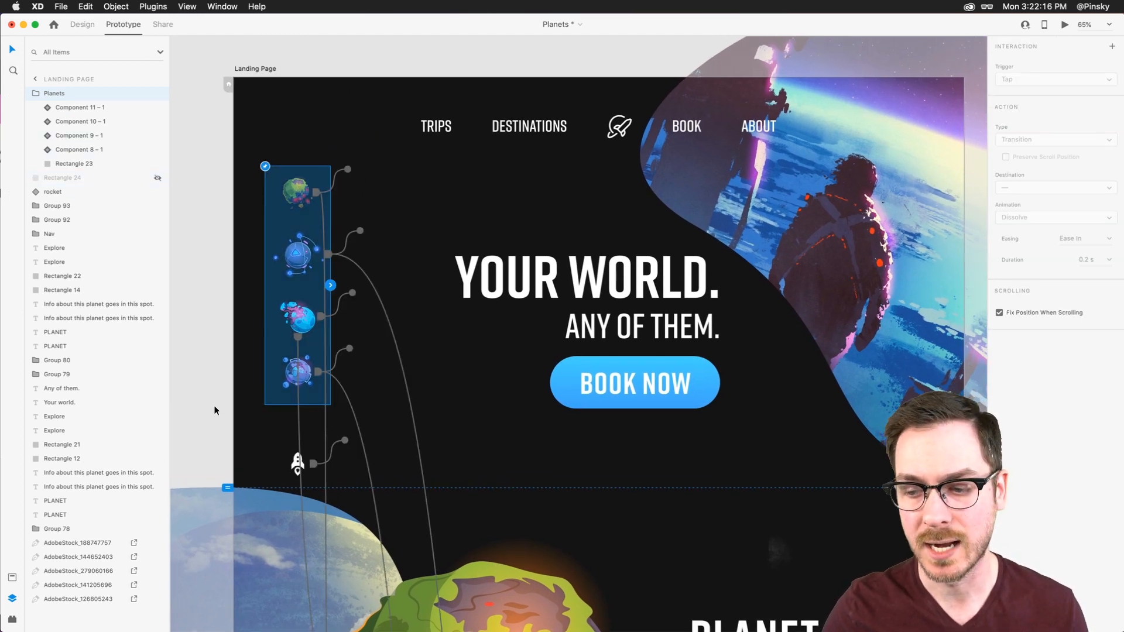
Add a Tap interaction to the rocket that scrolls to Nav, with a Y-Offset of -98 reaching the artboard's top edge
left_click(294, 462)
left_click(297, 464)
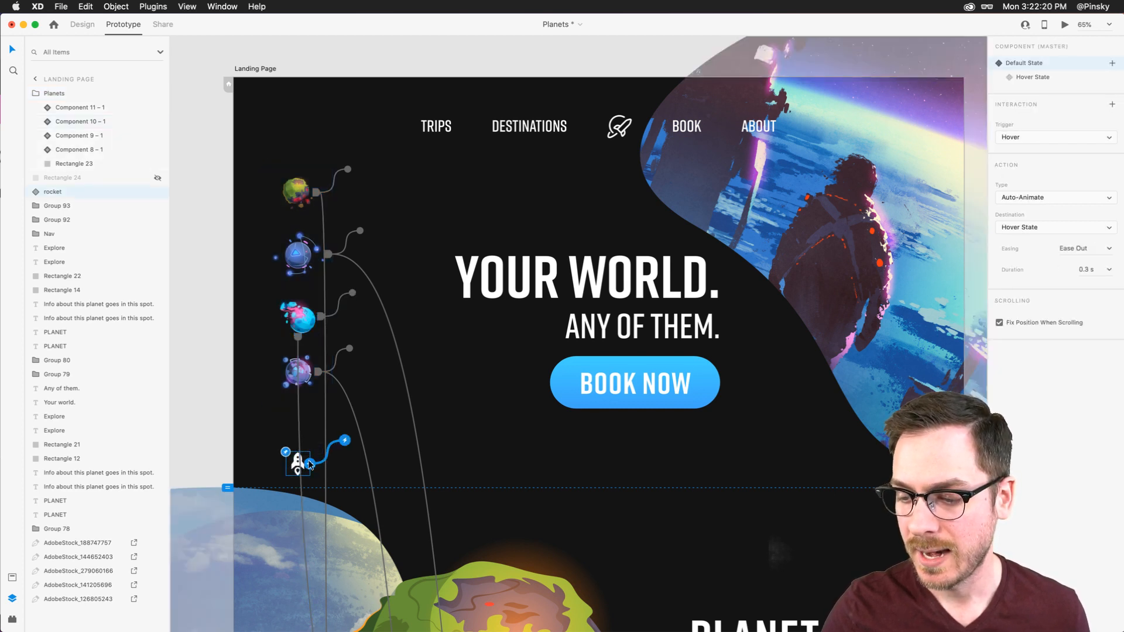
left_click_drag(310, 464, 436, 168)
left_click_drag(226, 157, 223, 117)
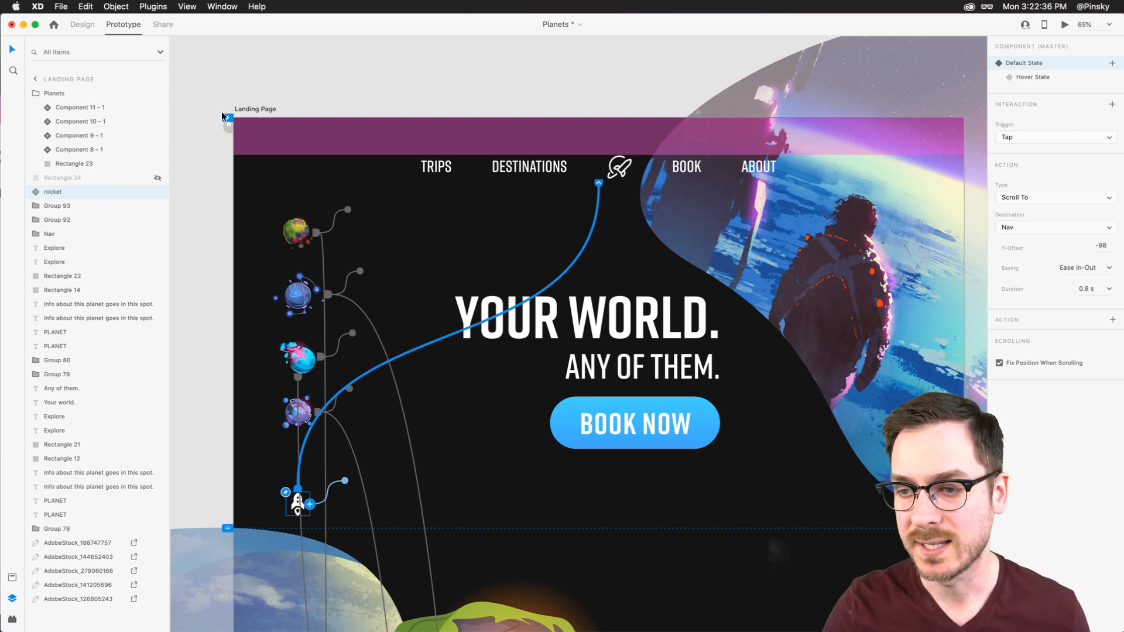
Set the easing of the rocket's Scroll To action to Snap
left_click(1110, 269)
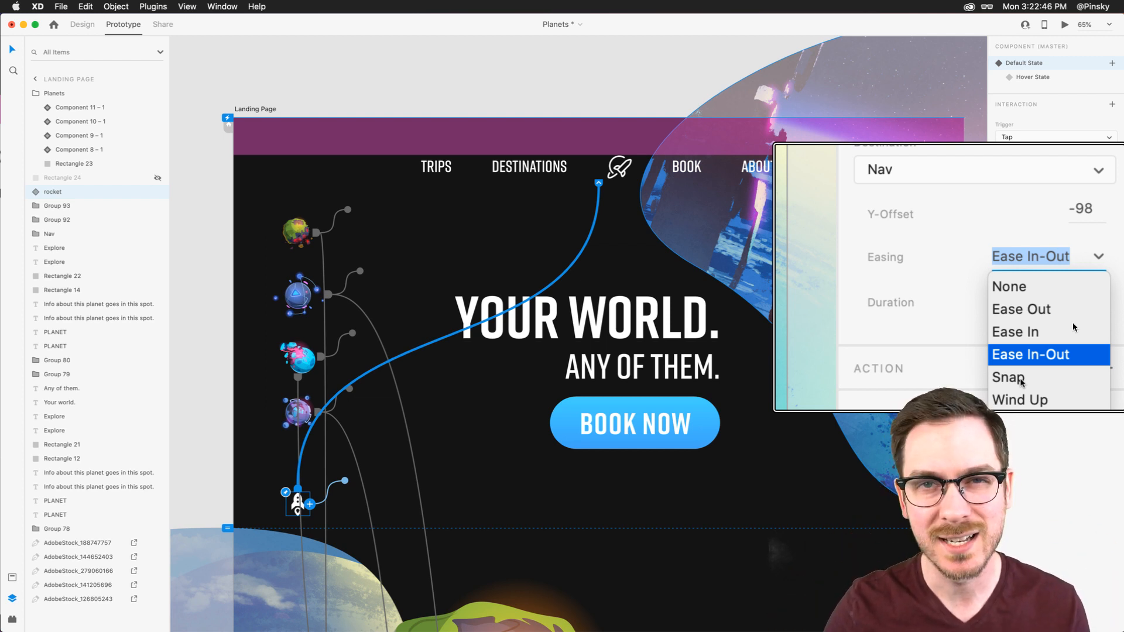
left_click(1021, 381)
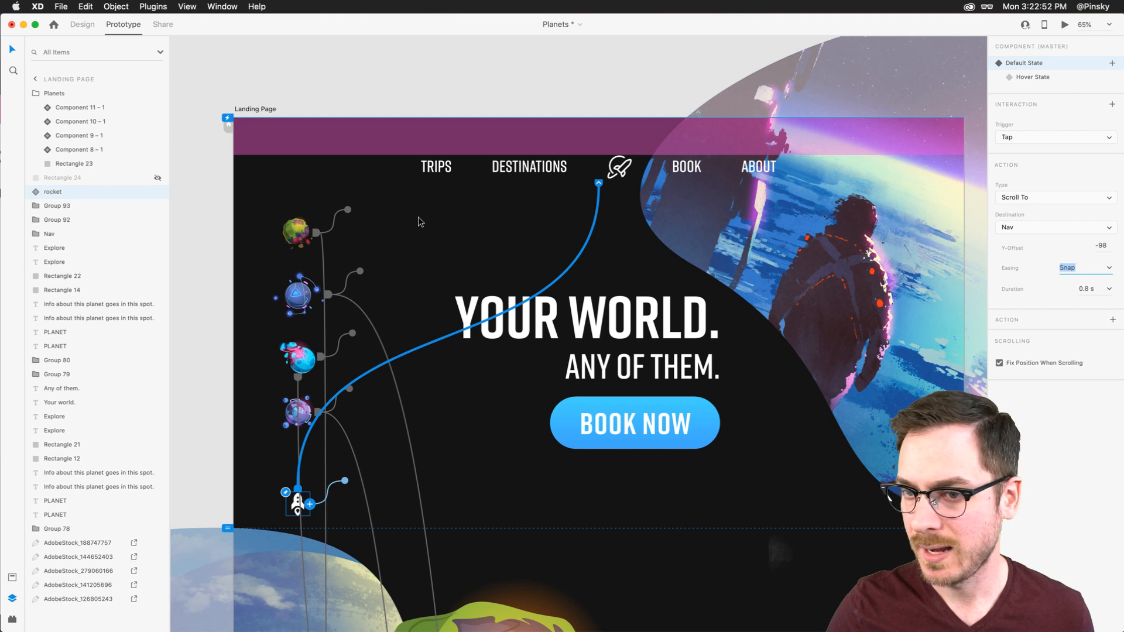
Make Rectangle 24 visible again and collapse the Planets group in the layer list
left_click(60, 181)
left_click(34, 95)
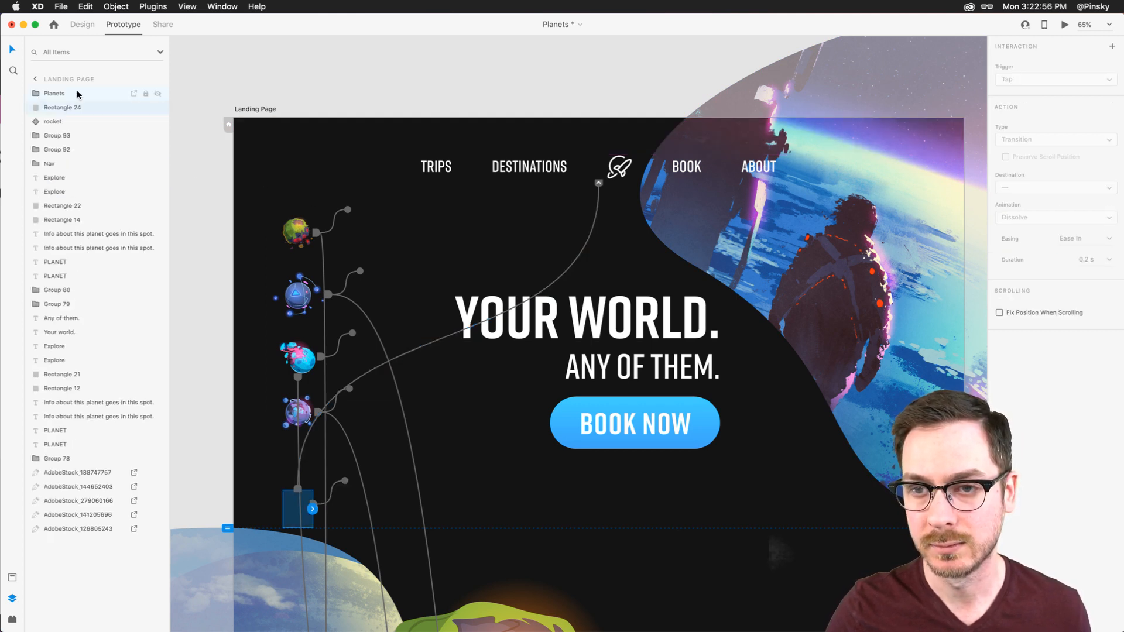
left_click(78, 93)
Preview the landing page, testing the scroll to the lower three planets' sections and the rocket's return to the top
left_click(1065, 25)
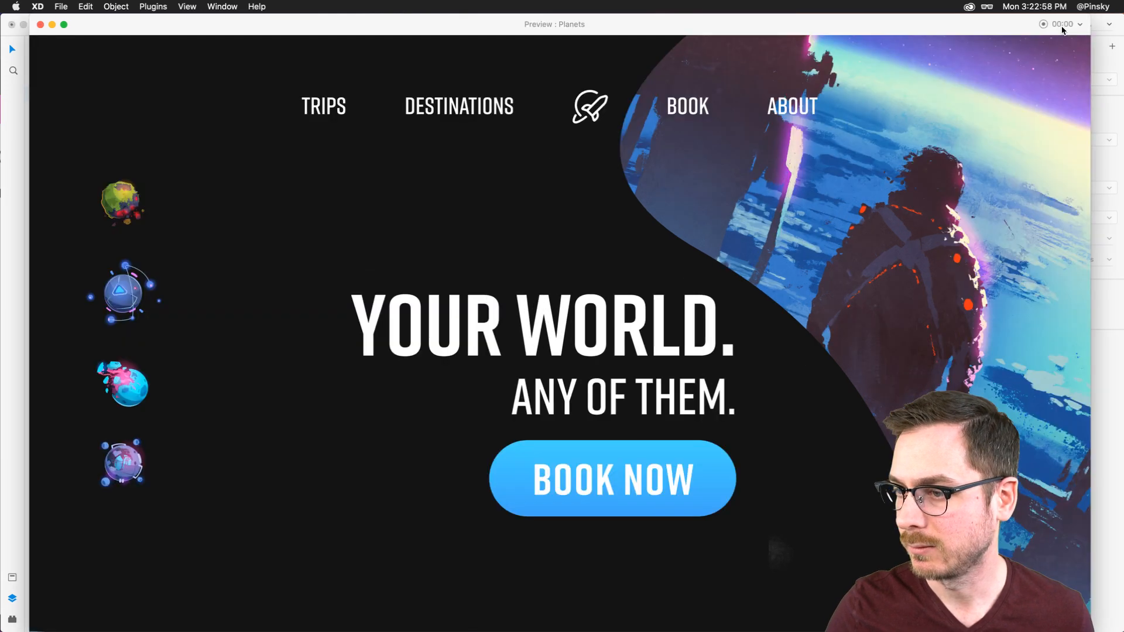
scroll(276, 335, "down", 4)
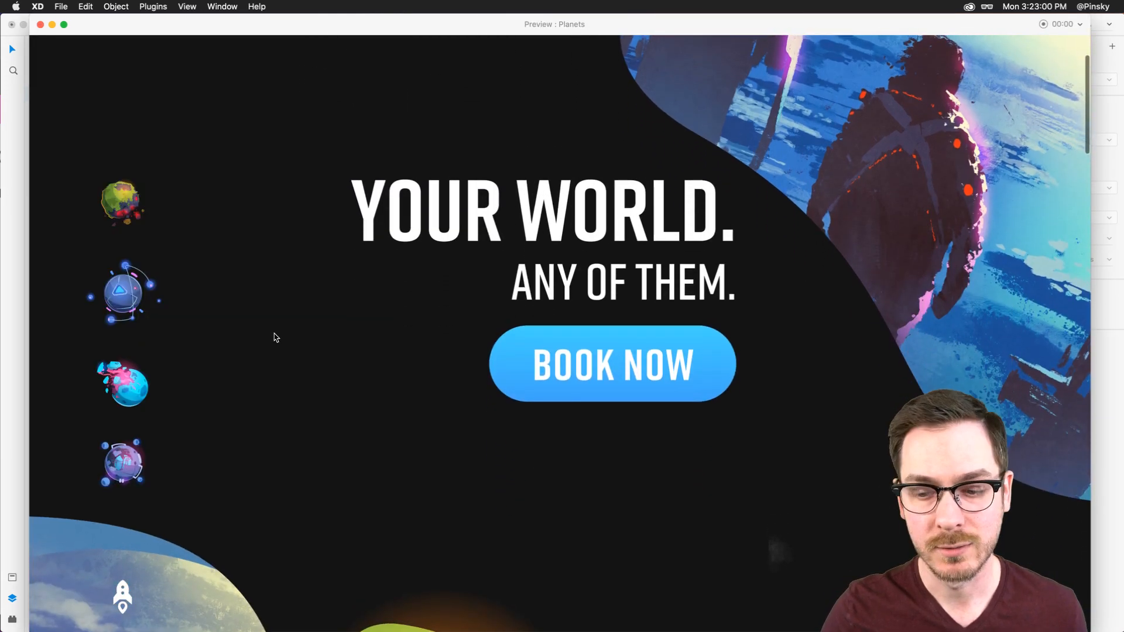
scroll(275, 337, "up", 3)
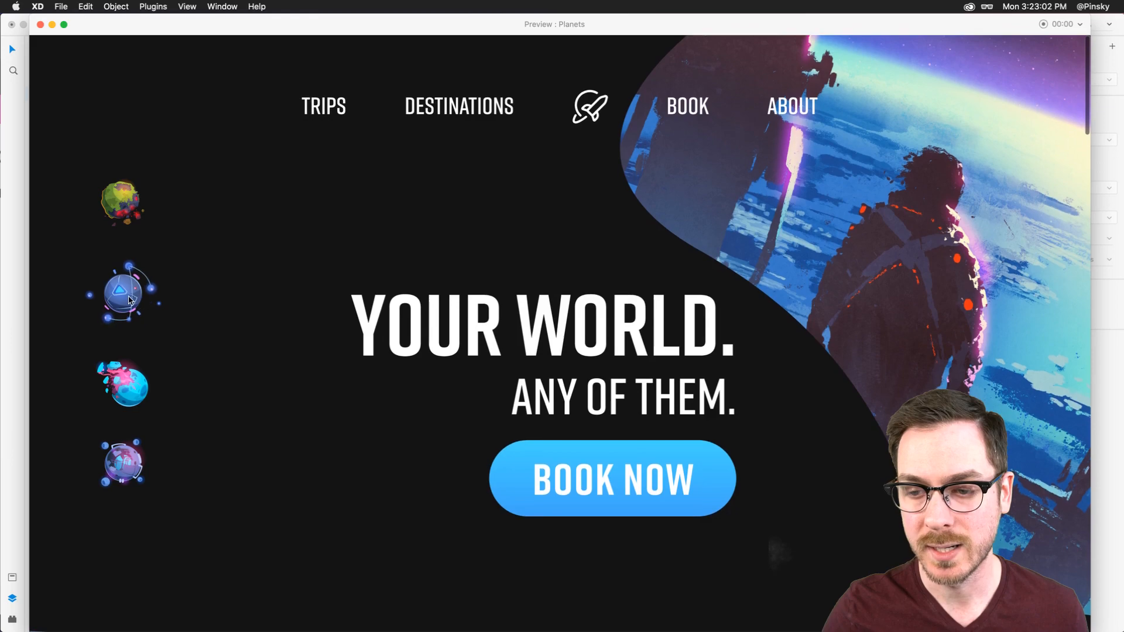
left_click(128, 299)
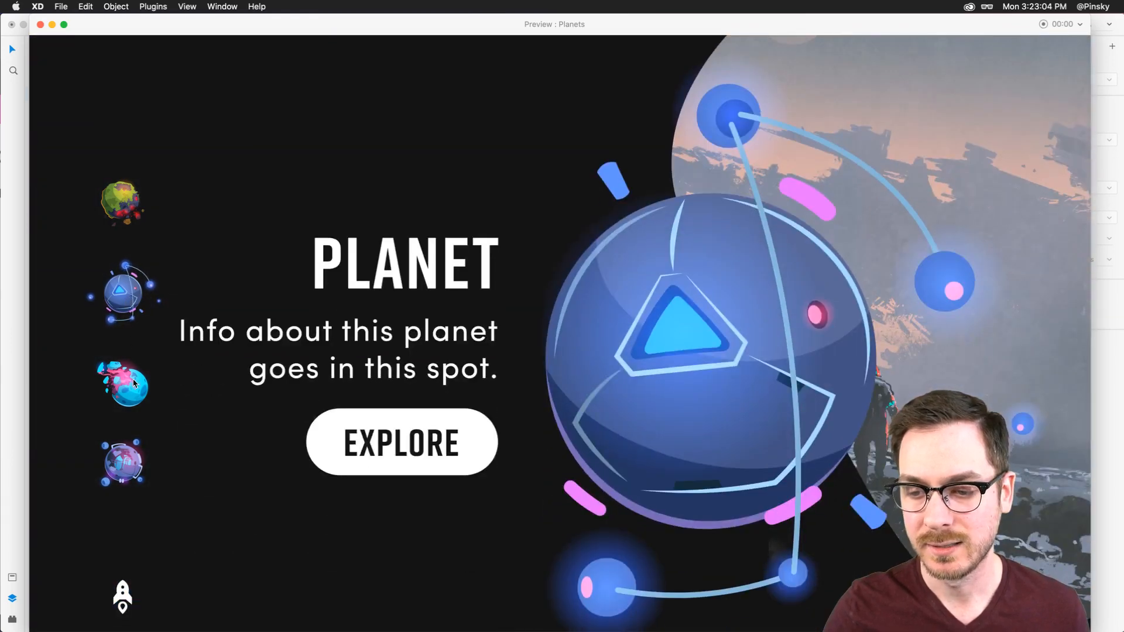
left_click(134, 389)
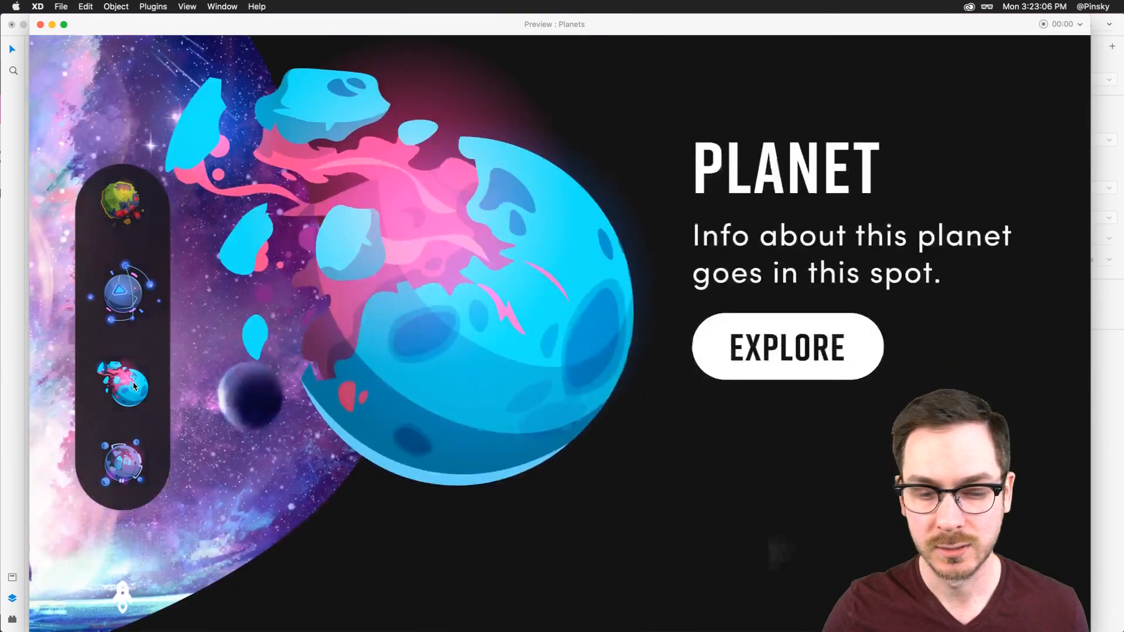
left_click(133, 467)
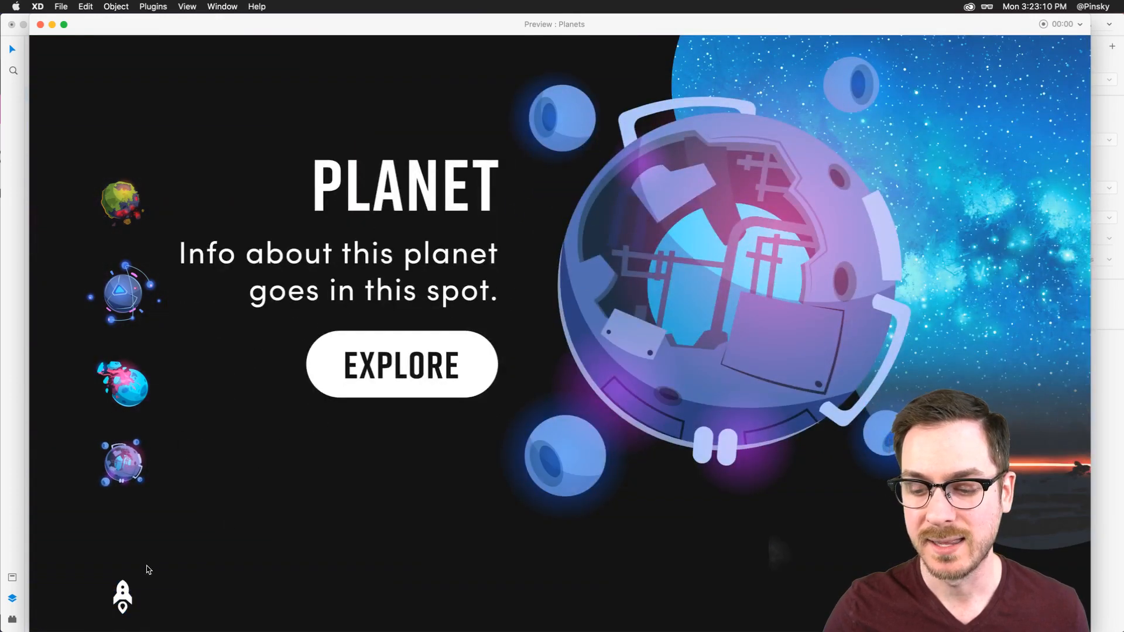
left_click(125, 597)
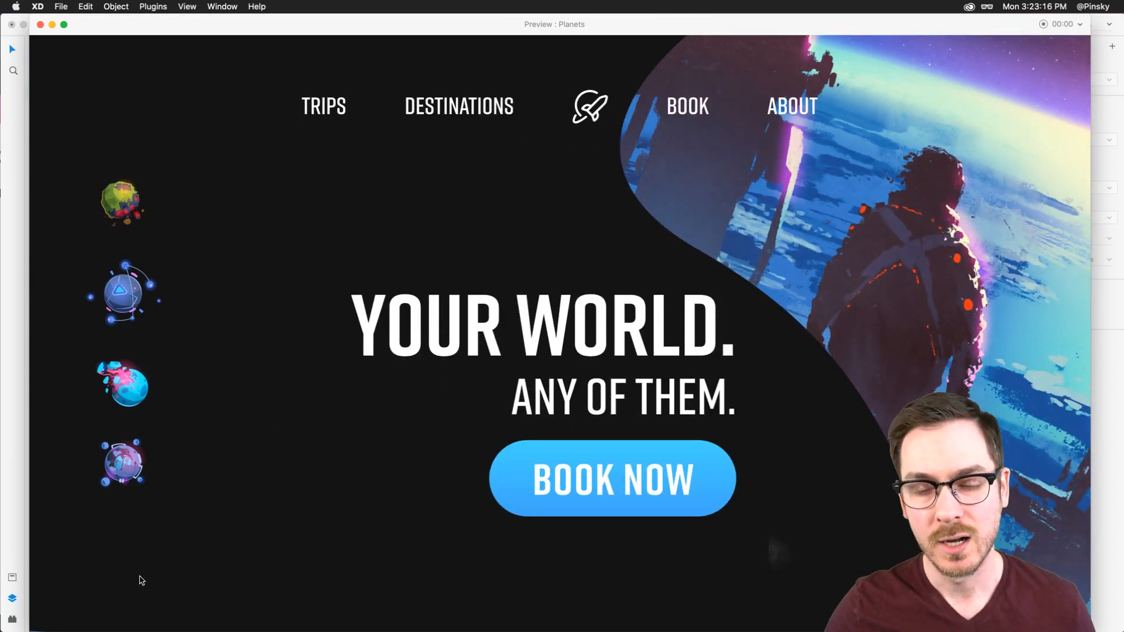
key("super+w")
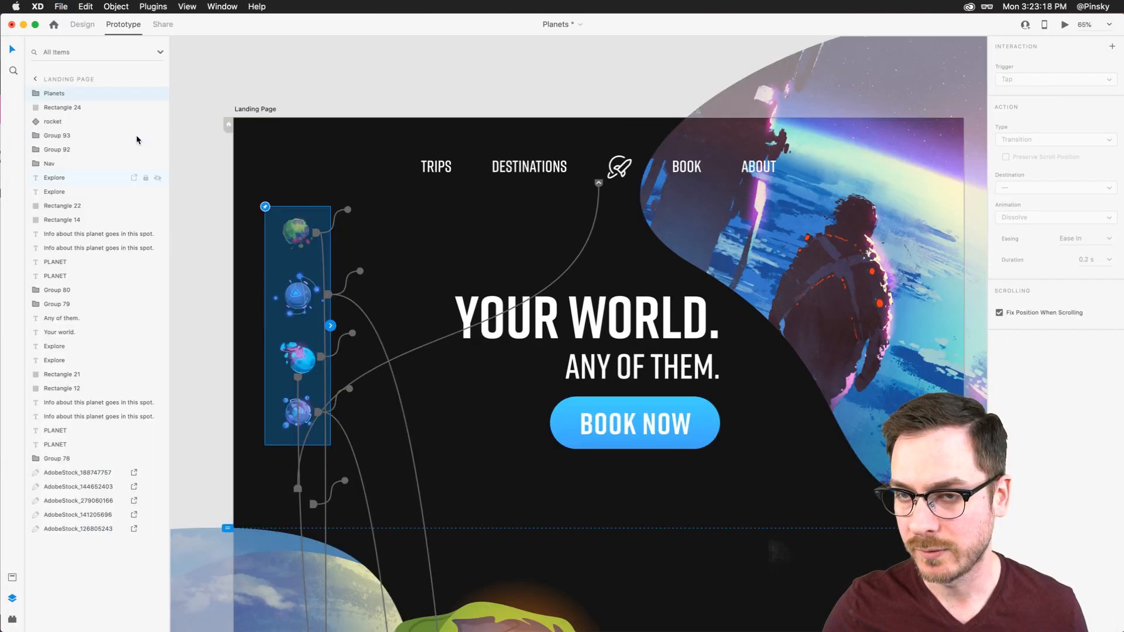
In design mode, extend Rectangle 24 upward to a height of about 207 so it covers more area above the rocket
left_click(82, 24)
left_click(74, 108)
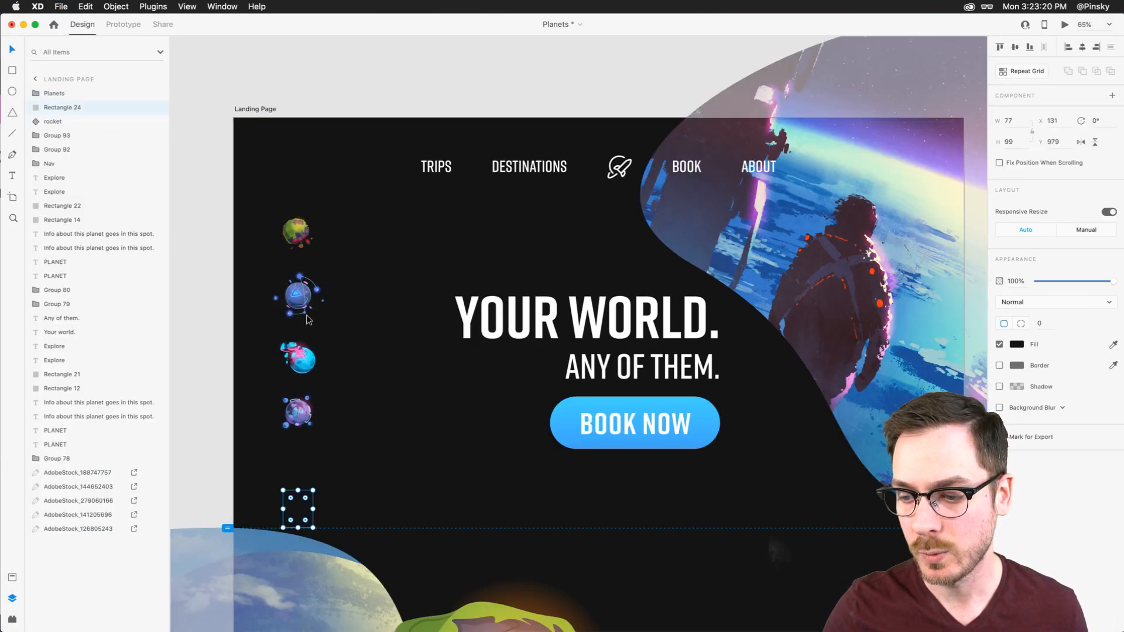
left_click_drag(297, 492, 301, 449)
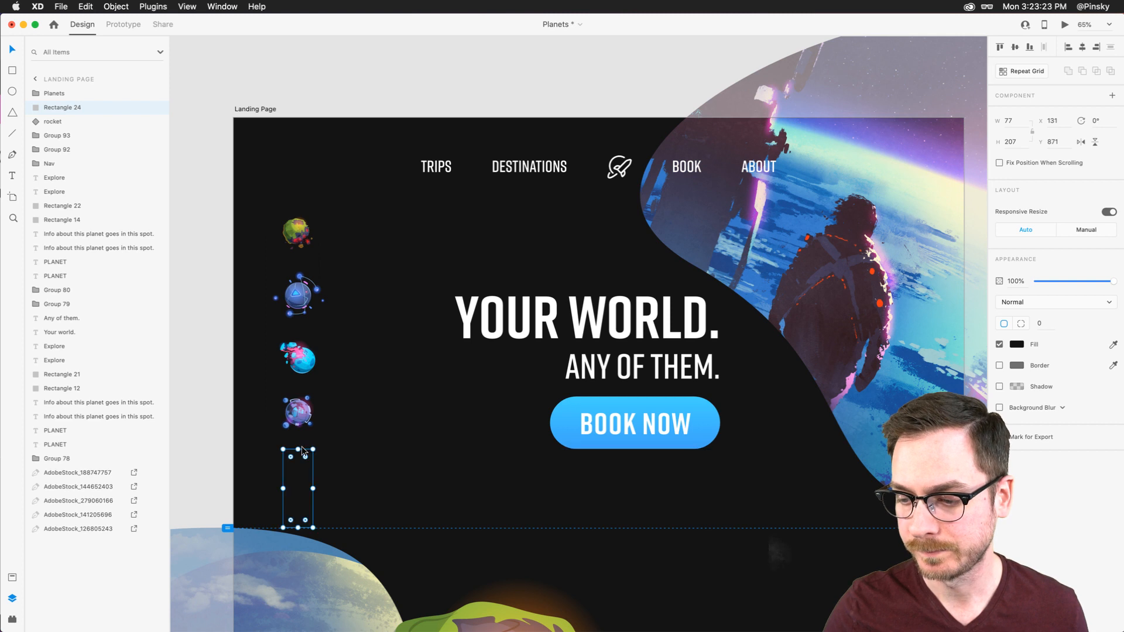
In prototyping, set the easing of the rocket's Tap interaction that scrolls to Nav to Ease In-Out
left_click(120, 27)
left_click(318, 499)
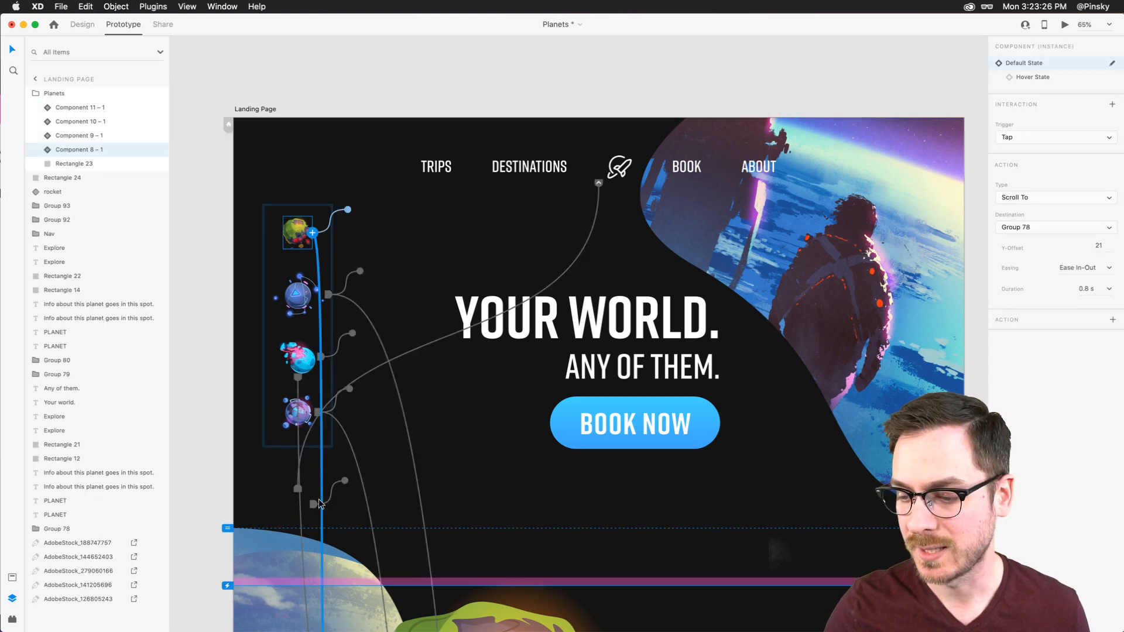
left_click(315, 502)
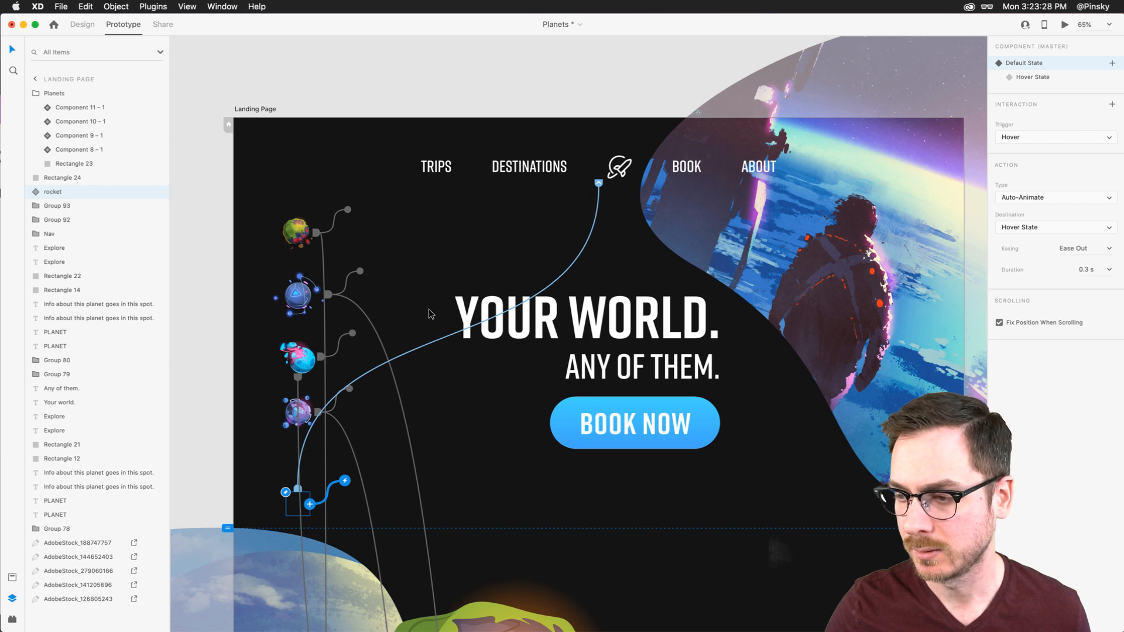
left_click(429, 345)
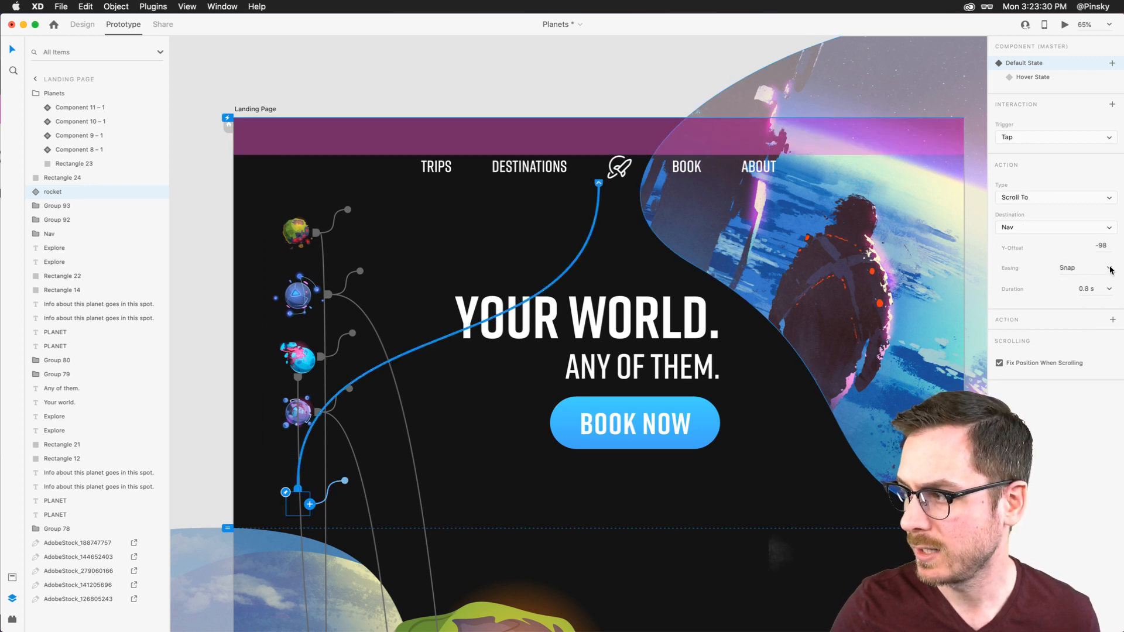
left_click(1110, 270)
left_click(1098, 313)
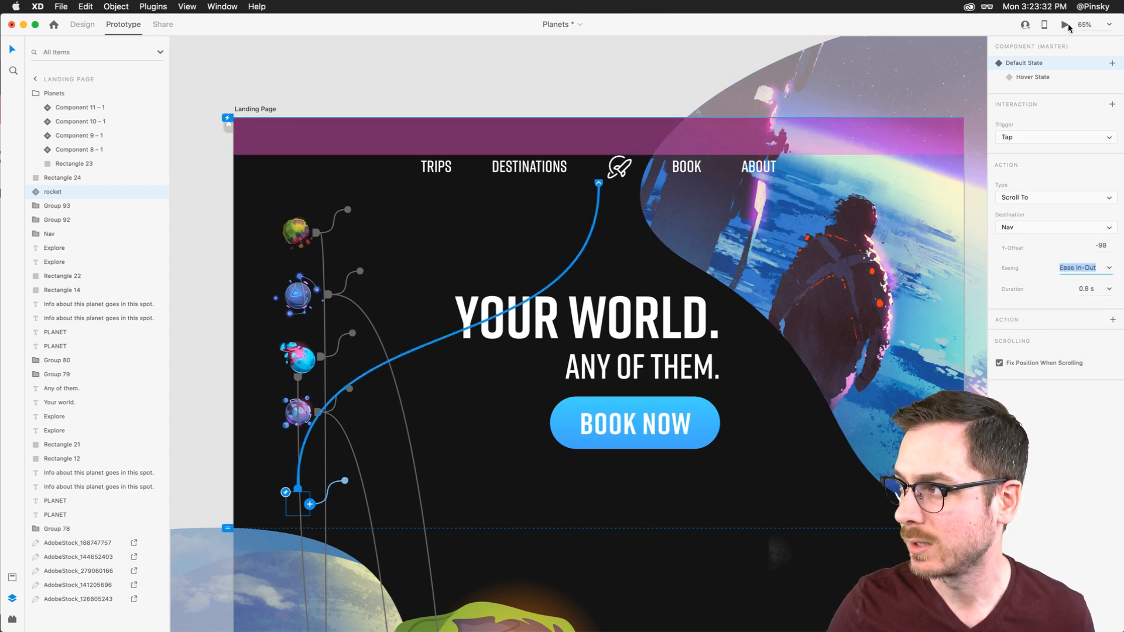
Preview the page again, alternating between planet icons and the rocket to check the scroll back to the top
key("super+Return")
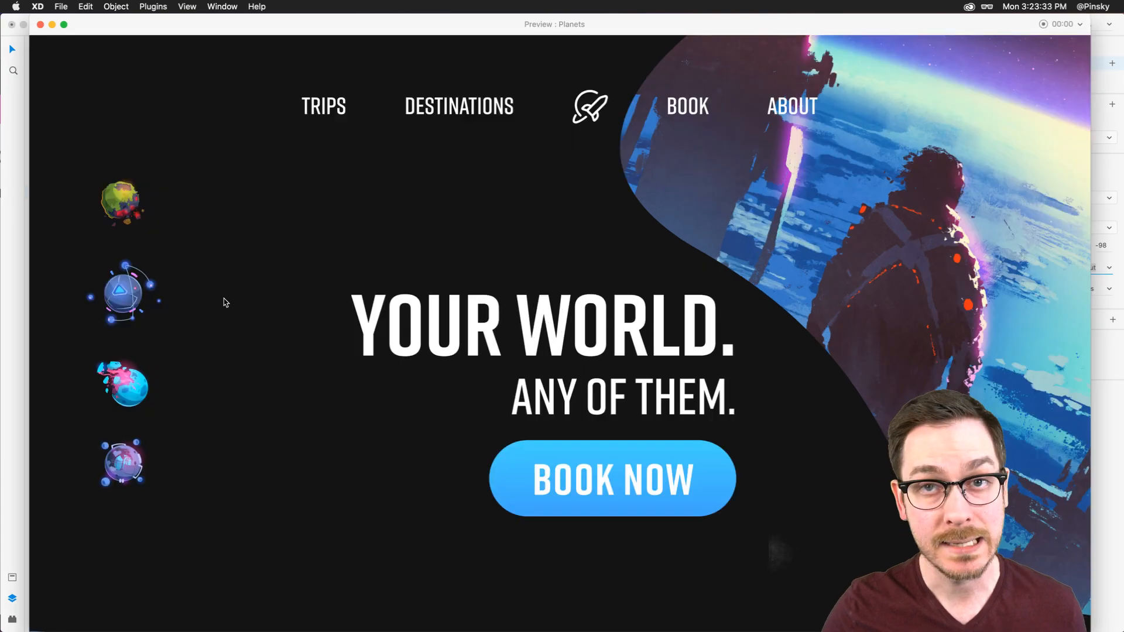
left_click(123, 392)
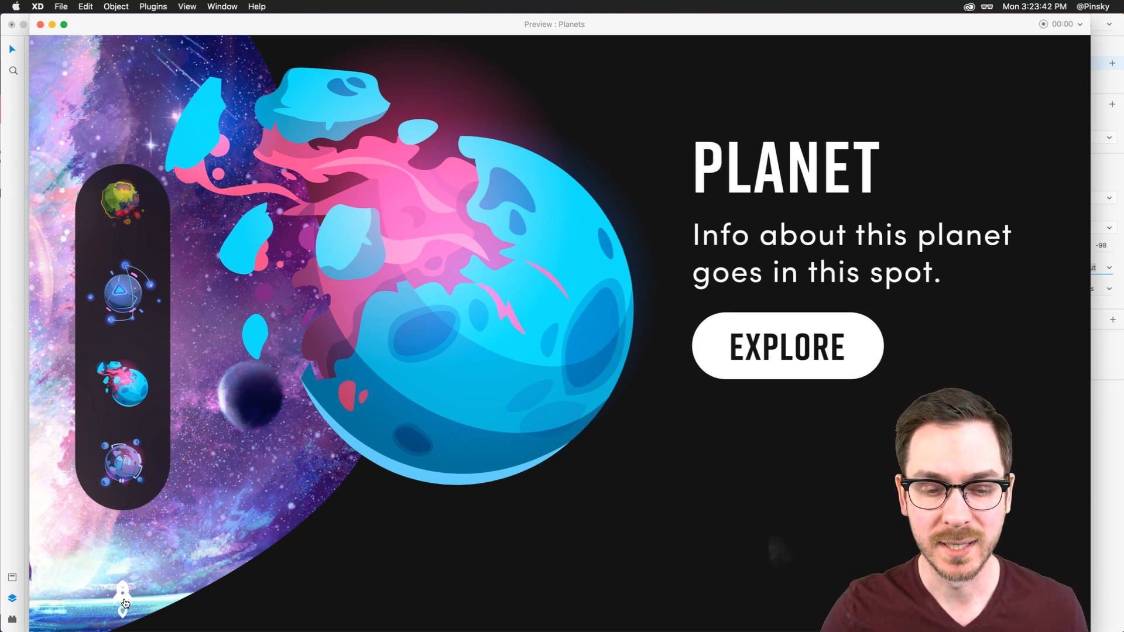
left_click(124, 602)
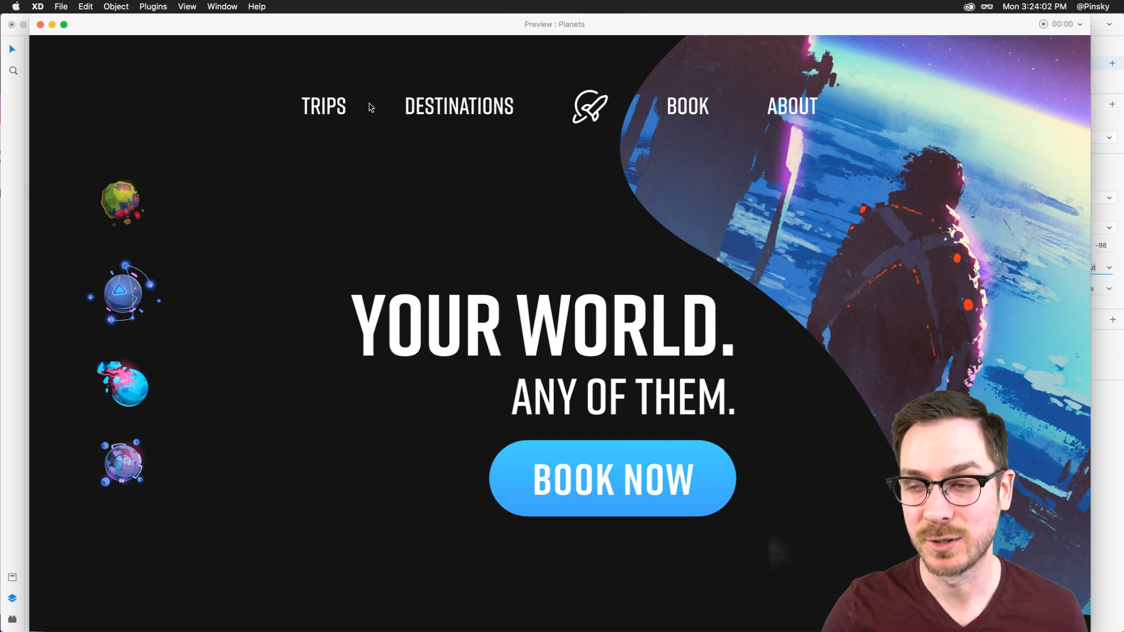
left_click(130, 305)
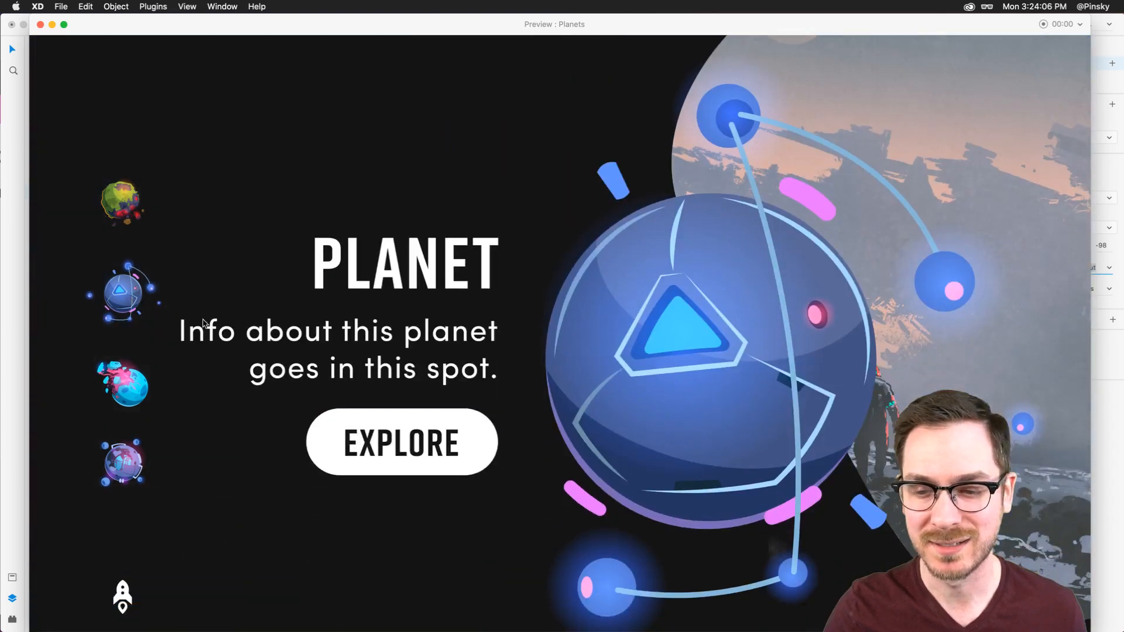
left_click(120, 466)
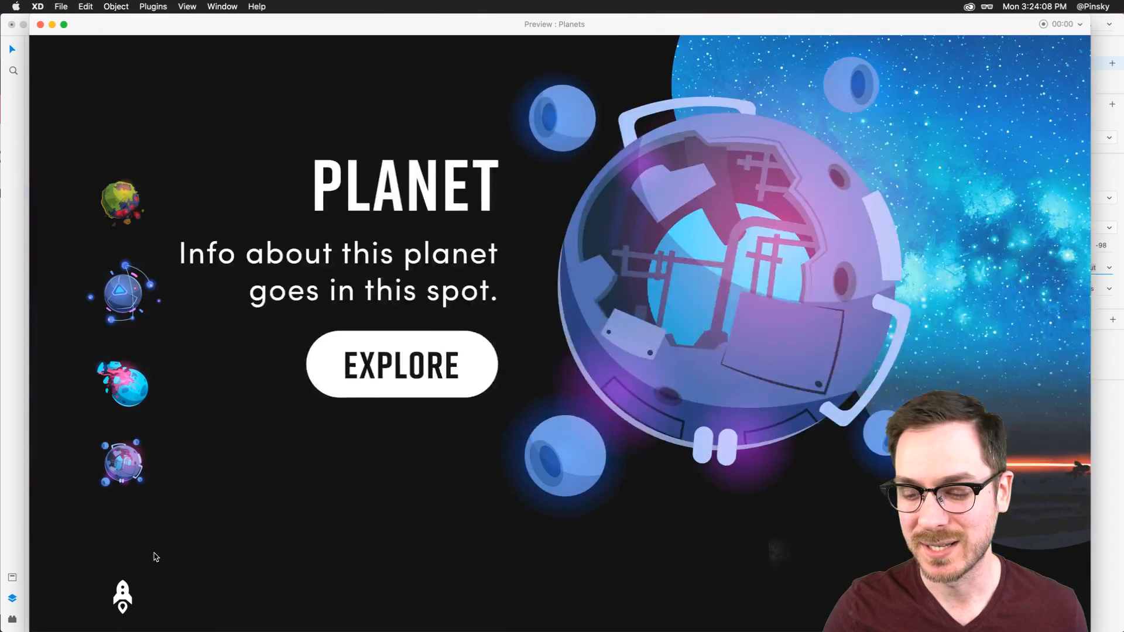
left_click(124, 596)
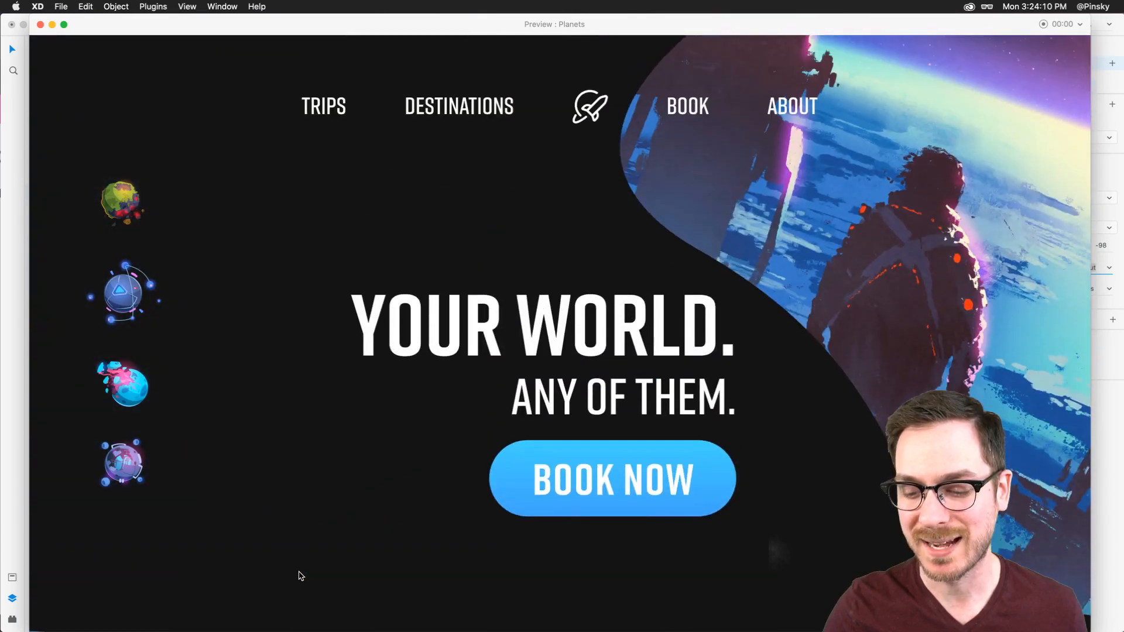
key("super+w")
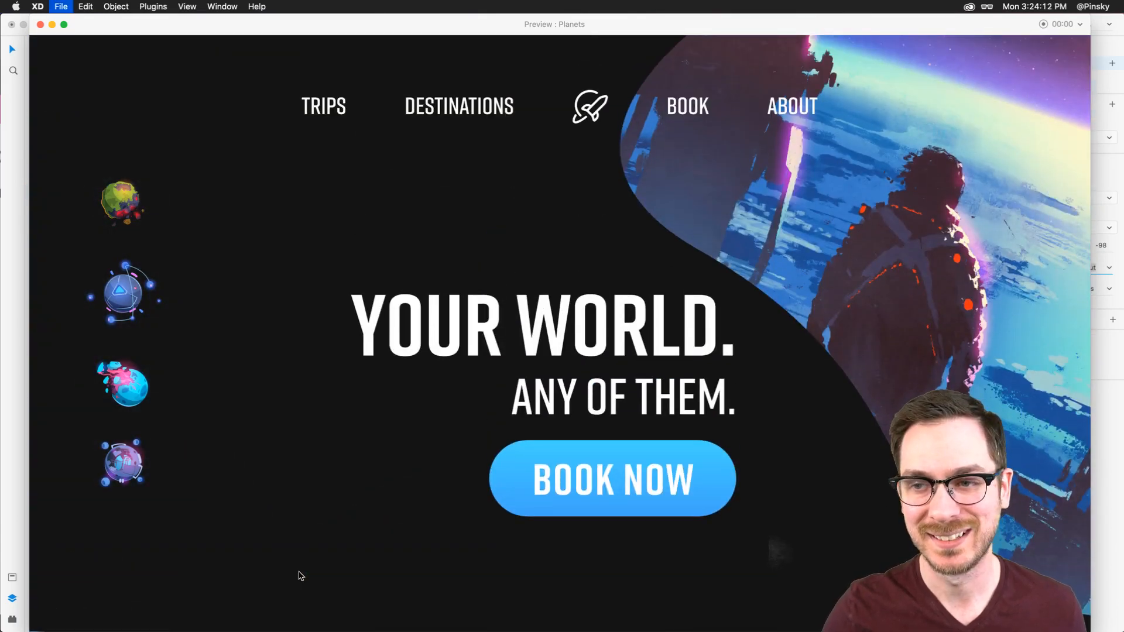
Clear the selection on the canvas and switch to Chrome with the Behance Daily Creative Challenge page
left_click(367, 53)
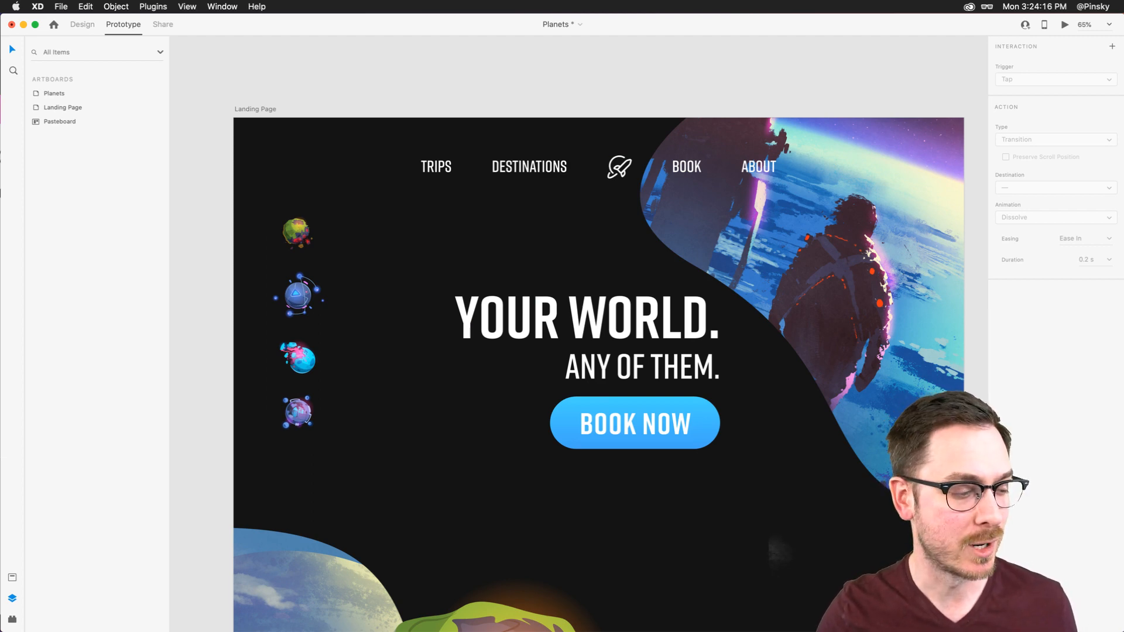
key("super+Tab")
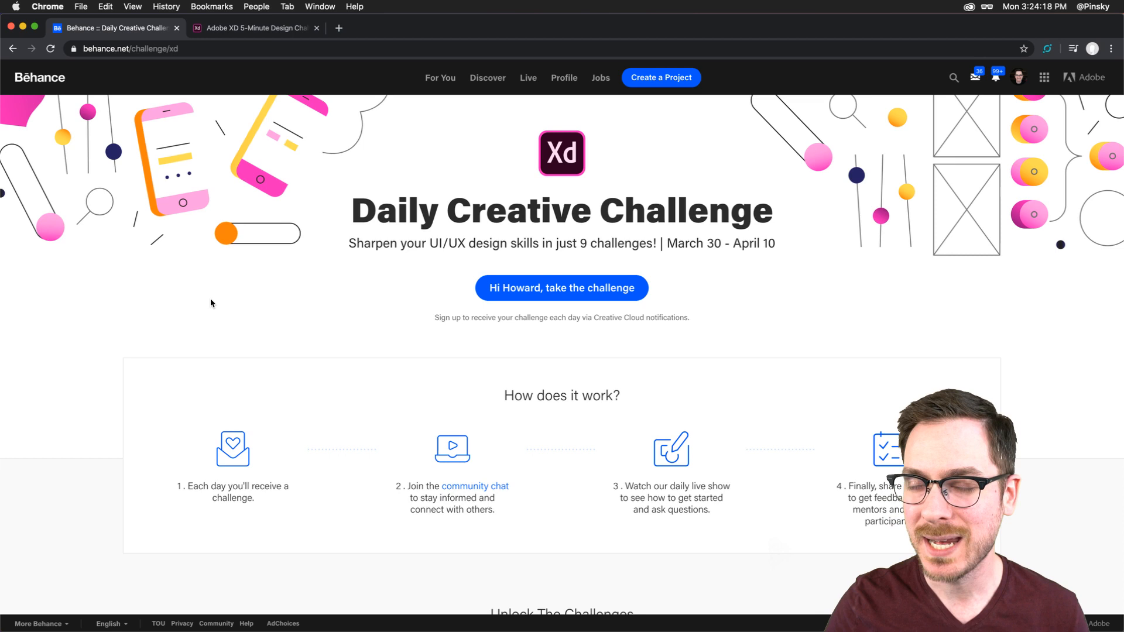